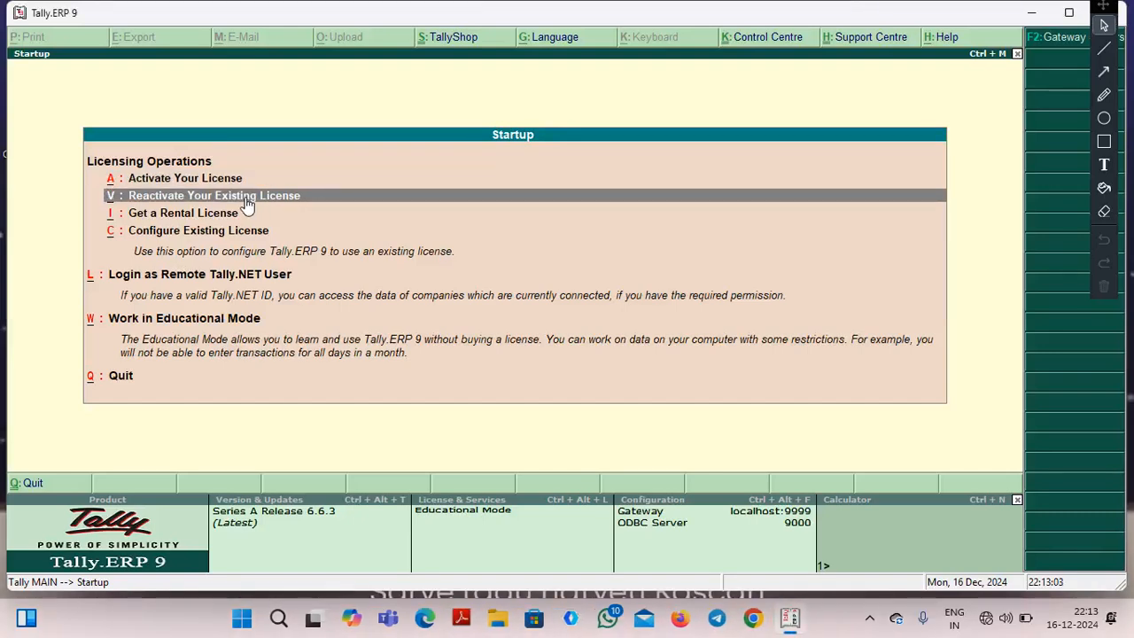
Start working in Educational Mode and open the form for creating a new company.
key(Down)
key(Down)
key(Down)
key(Down)
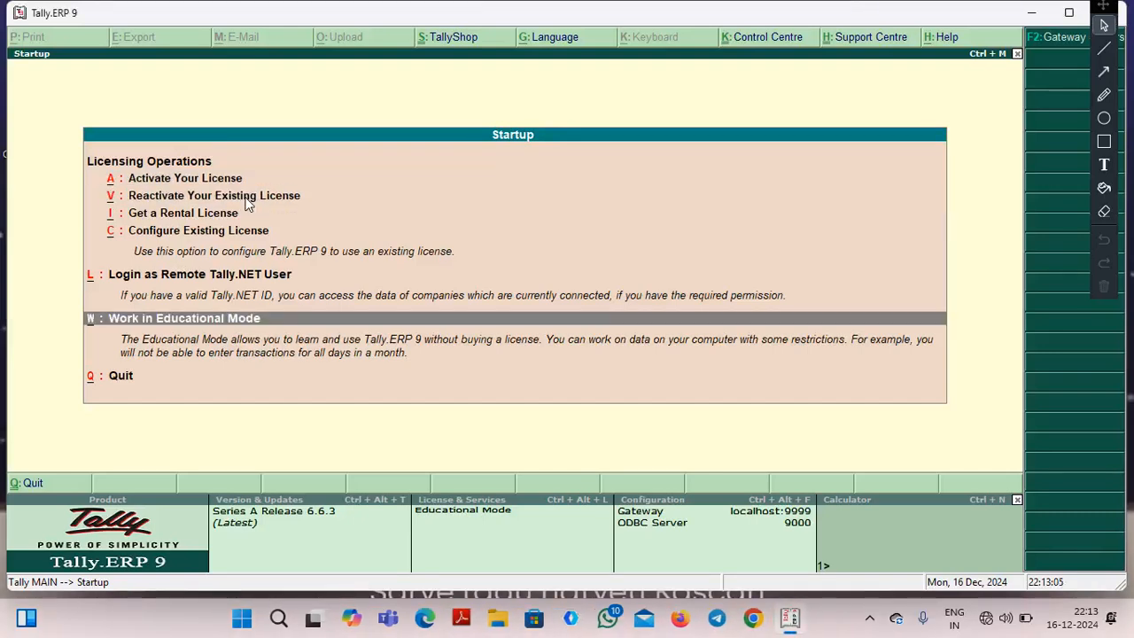
key(Return)
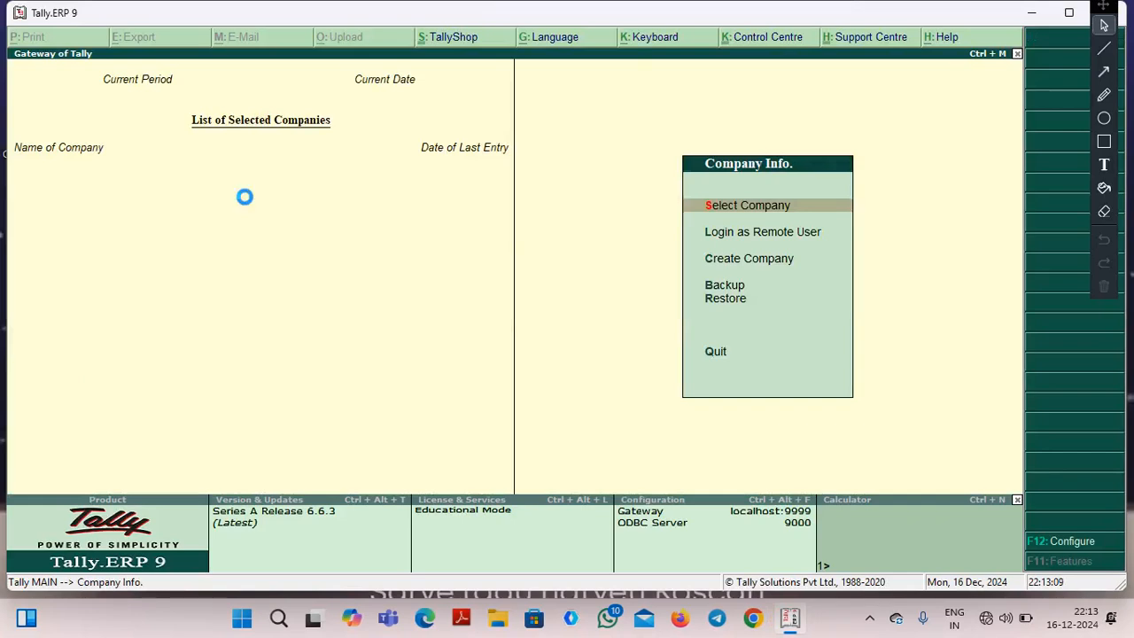
text(c)
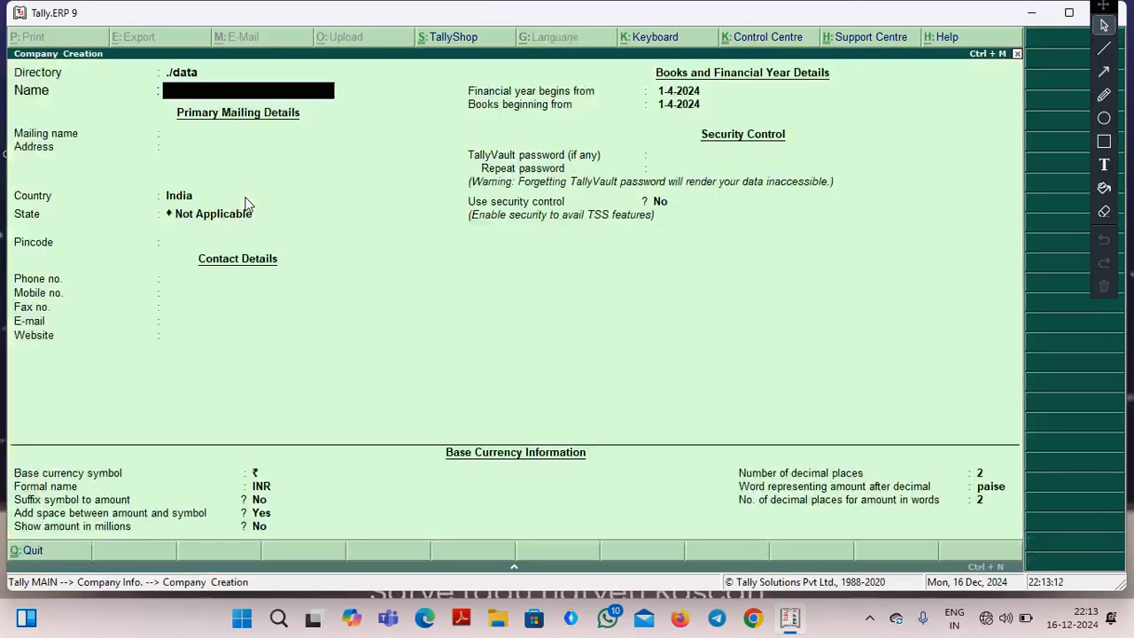
text(RAHUL FURNOIT)
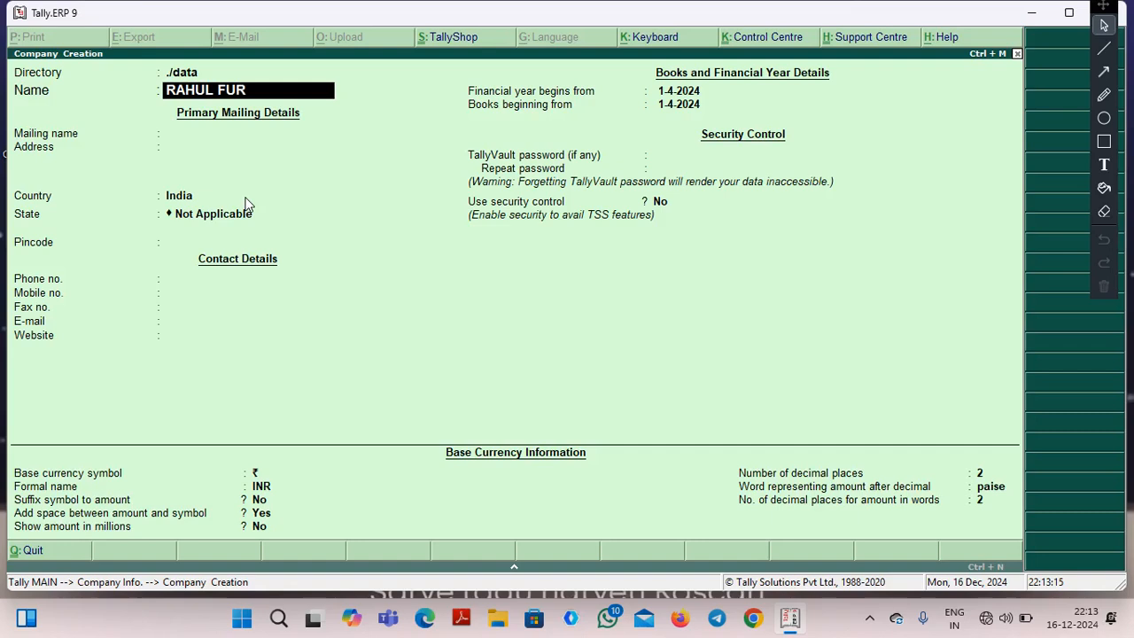
Name the new company RAHUL FURNITURES.
key(BackSpace)
key(BackSpace)
key(BackSpace)
text(ITURES)
key(Return)
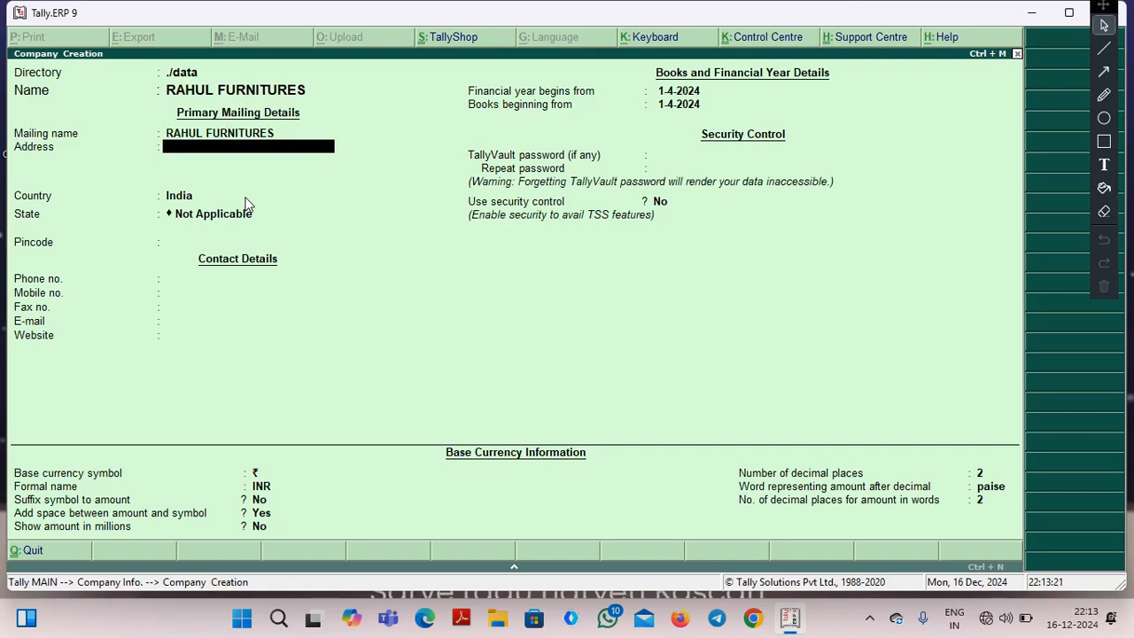
Enter the company's street address in the primary mailing details.
text(MAIN ROAD KANKER)
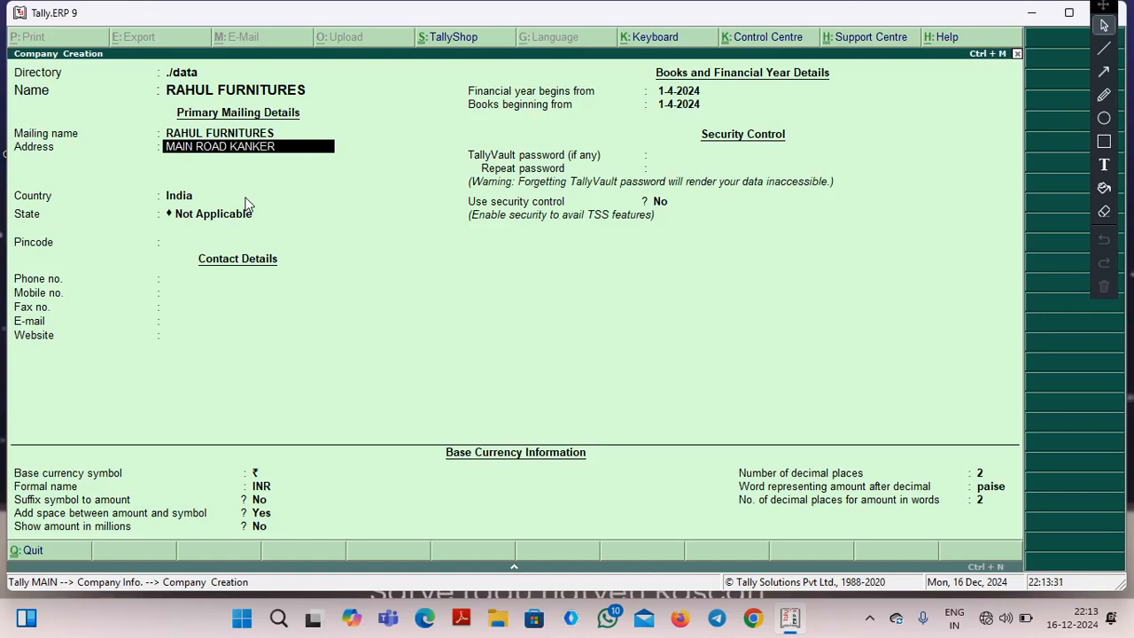
key(Return)
key(Return)
key(Return)
Keep India as the country, set the state to Chhattisgarh and enter the company's pincode.
text(Chh)
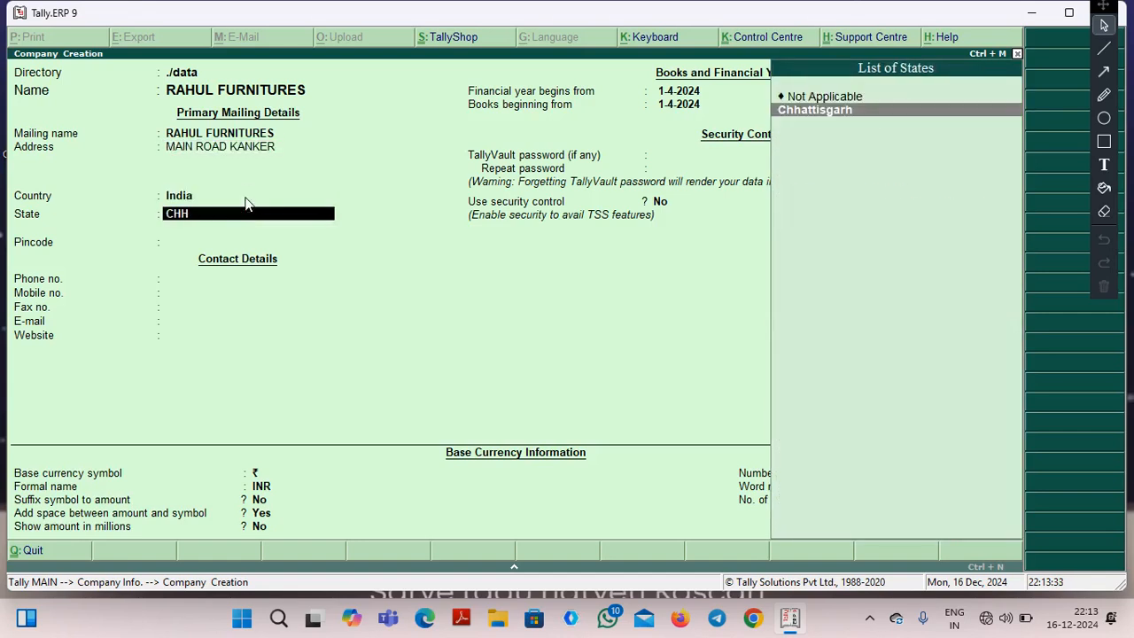
key(Return)
text(494)
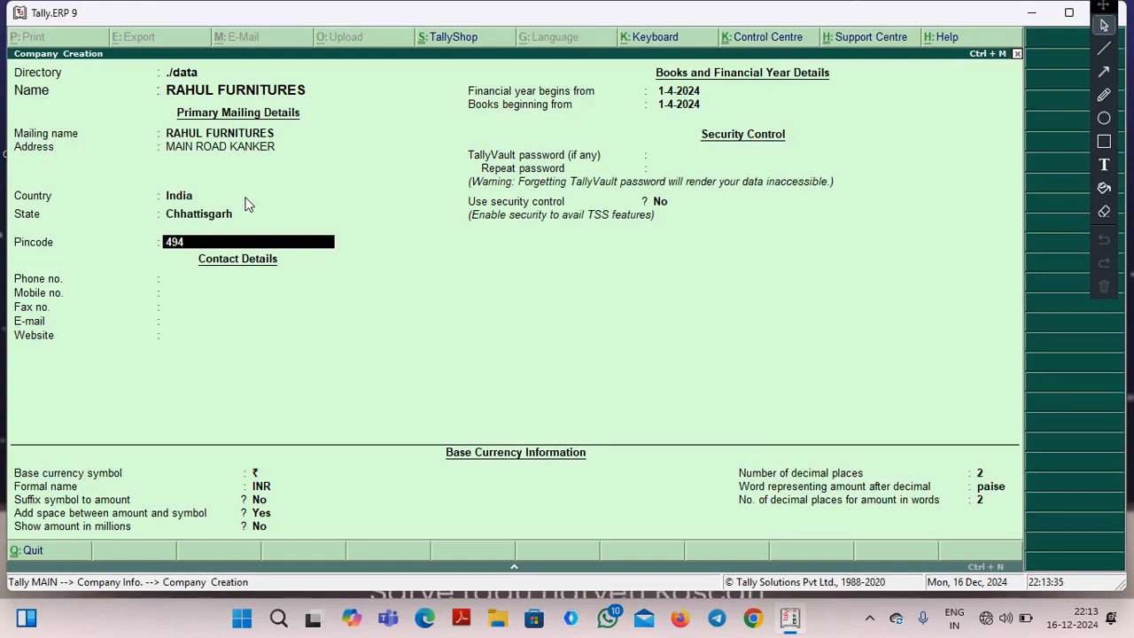
text(334)
key(Return)
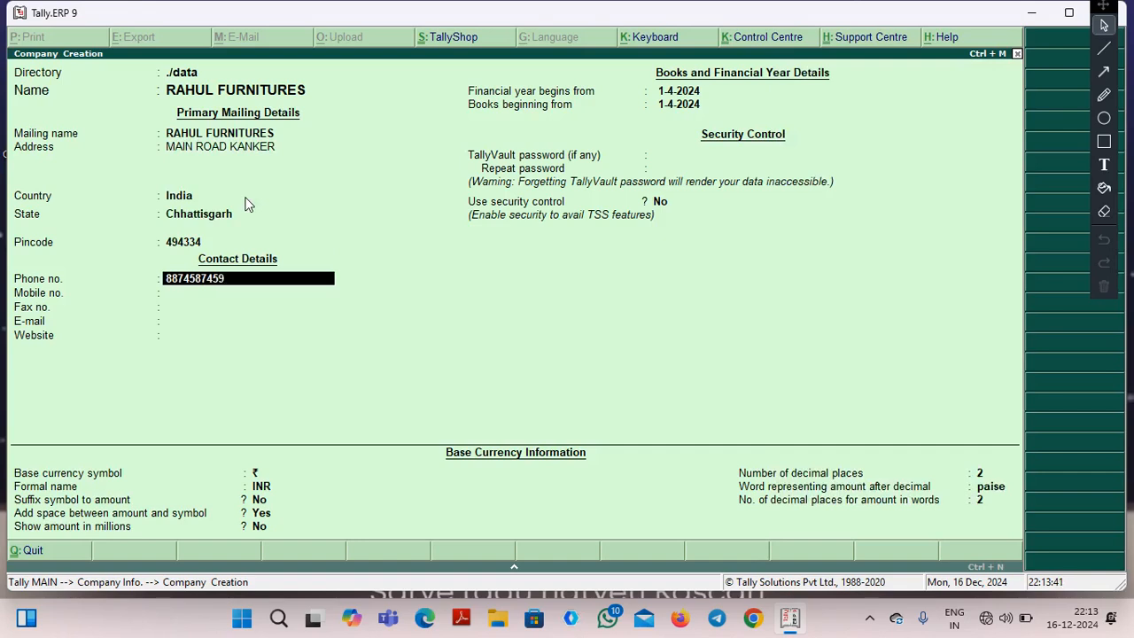
Fill in the company's phone number and e-mail address, leaving the mobile and fax numbers blank.
key(Return)
key(Return)
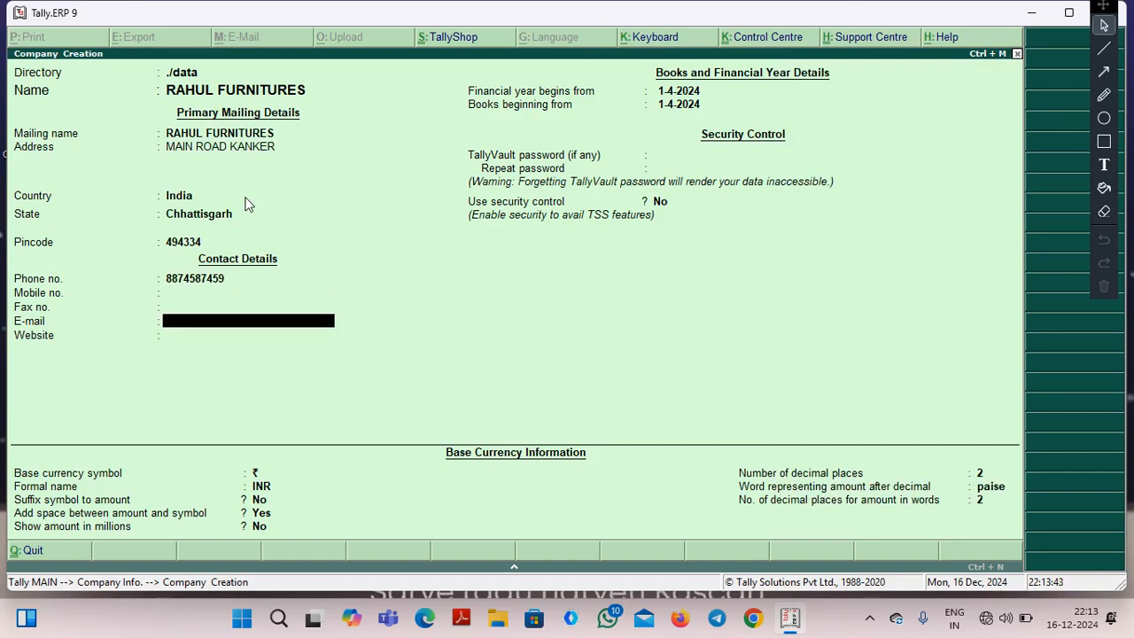
key(Return)
text(WWW)
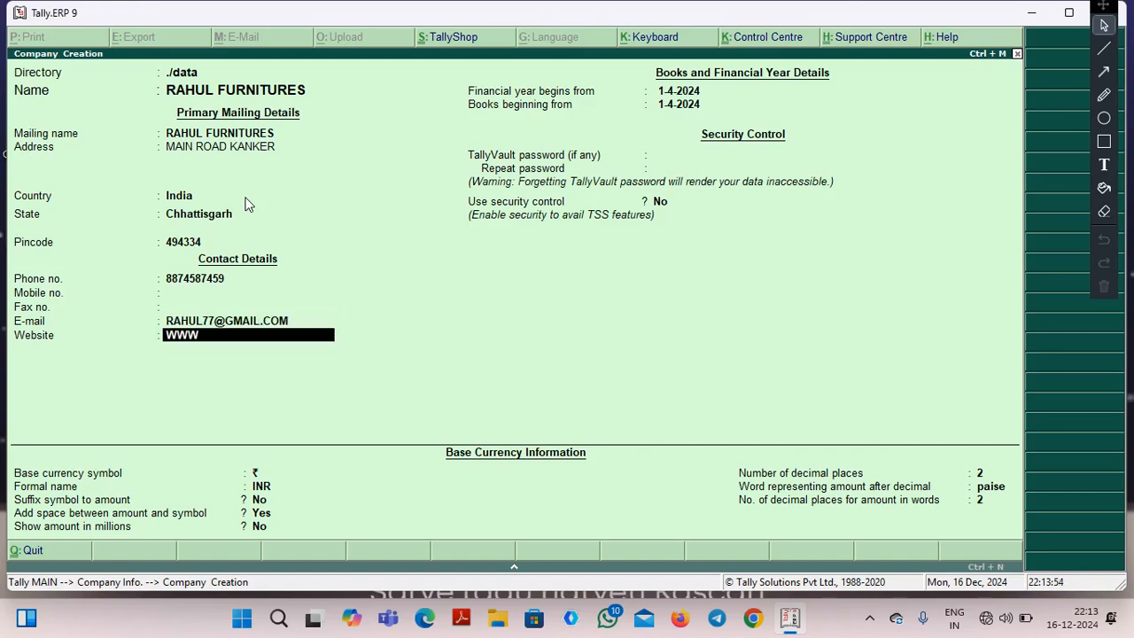
text(.RAHULFURNIT)
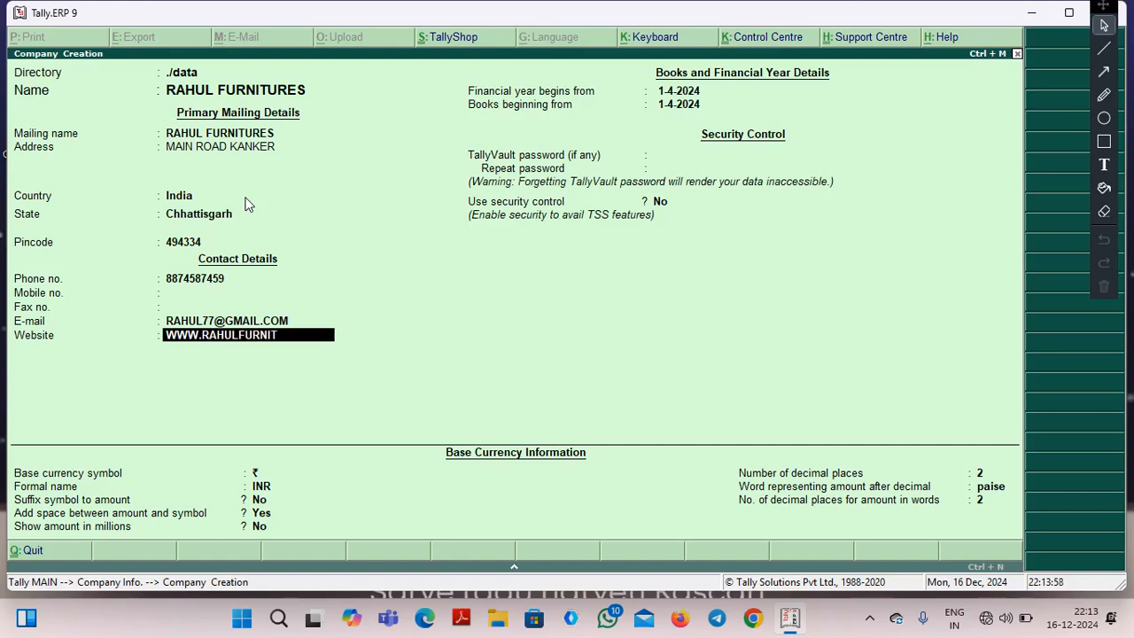
text(URES.COM)
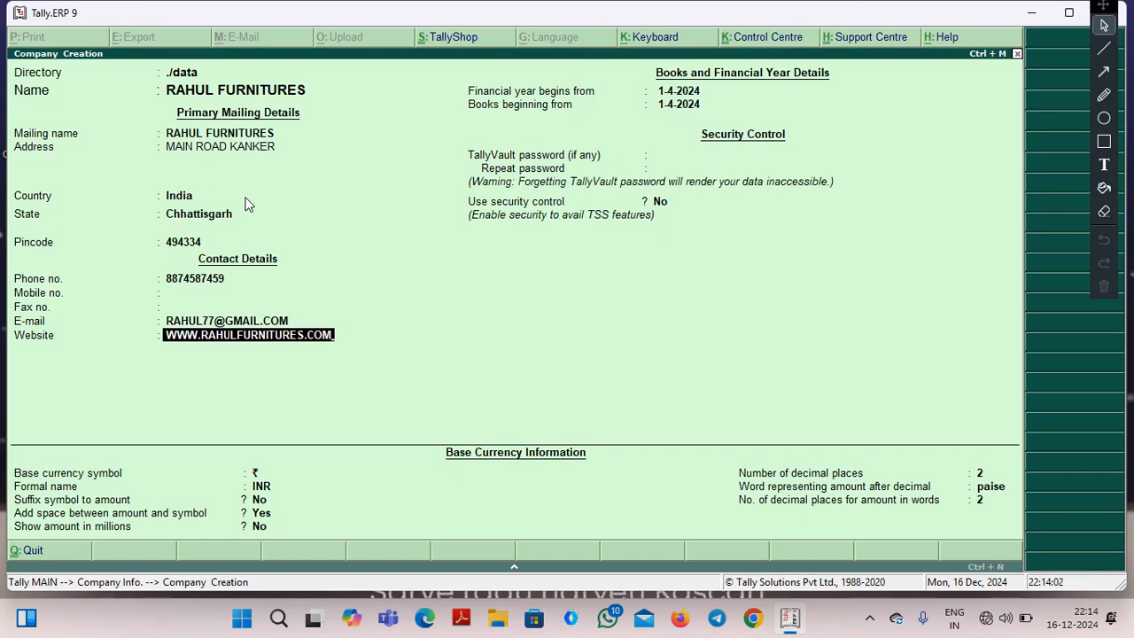
click(244, 196)
key(ctrl+a)
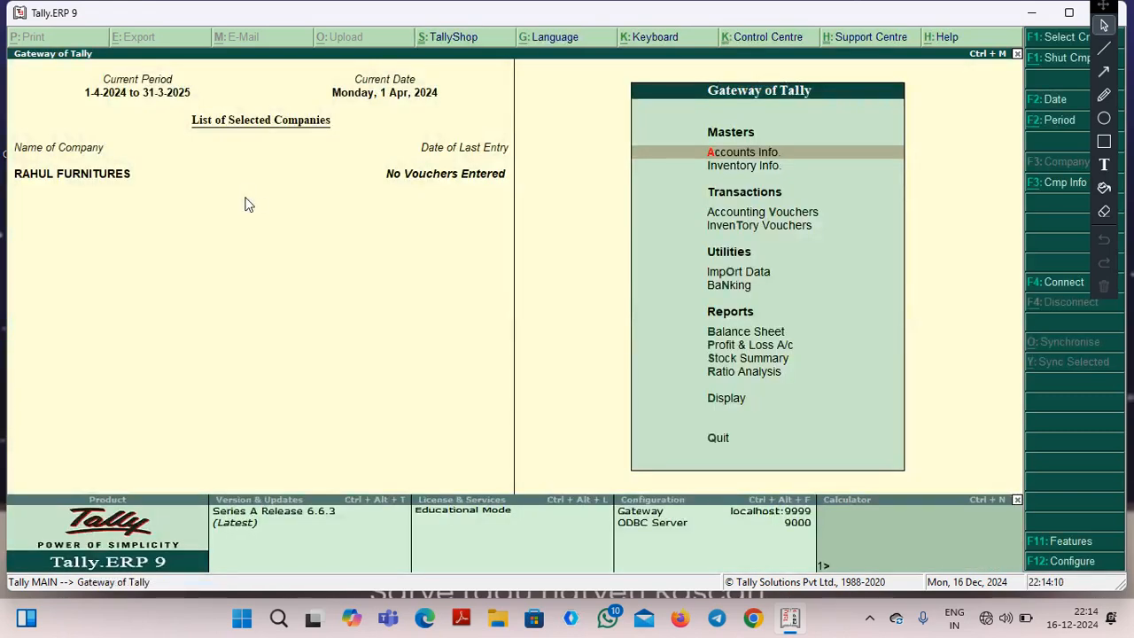
Mark the Accounting Features entry of the company features with a temporary red rectangle, and open it.
key(F11)
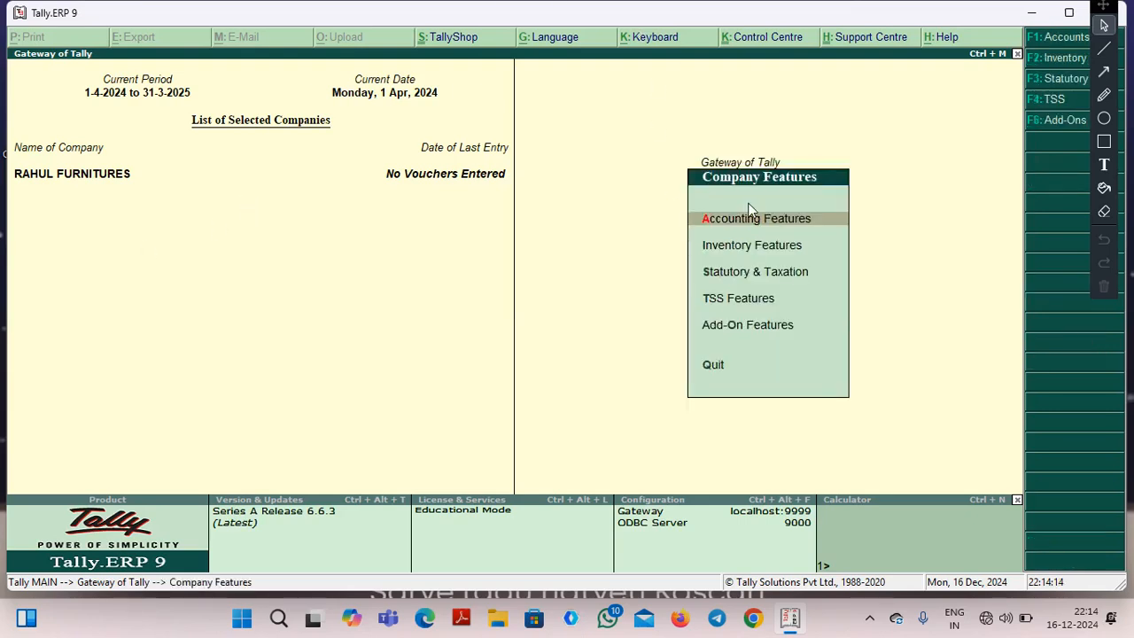
click(1104, 141)
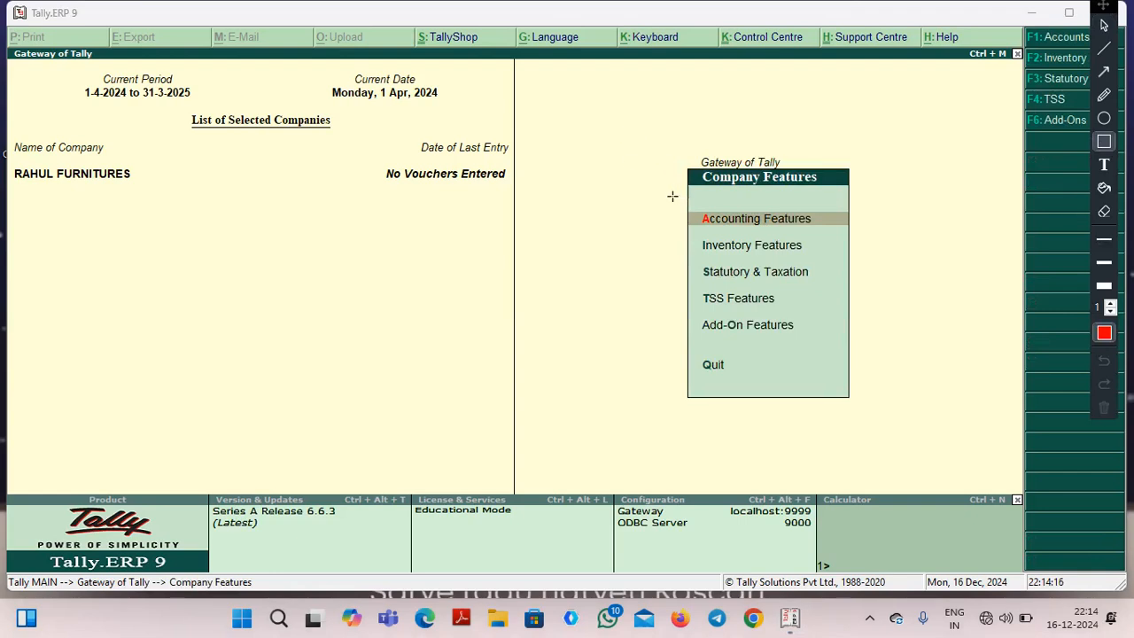
mouse_move(668, 194)
mouse_down()
mouse_move(774, 239)
mouse_move(854, 239)
mouse_up()
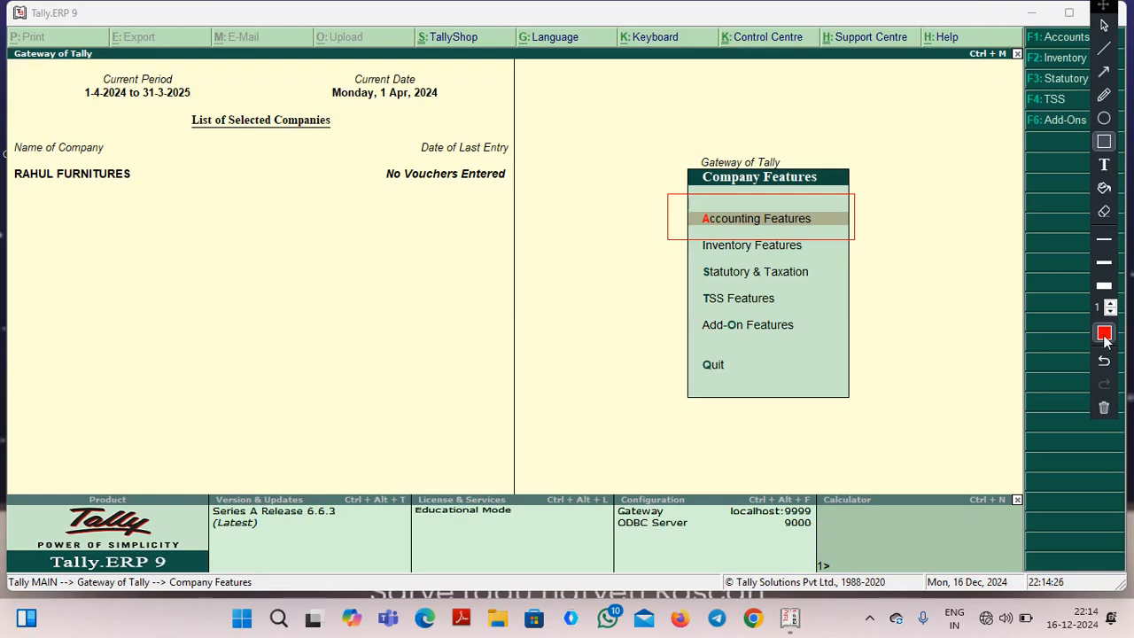
click(1105, 406)
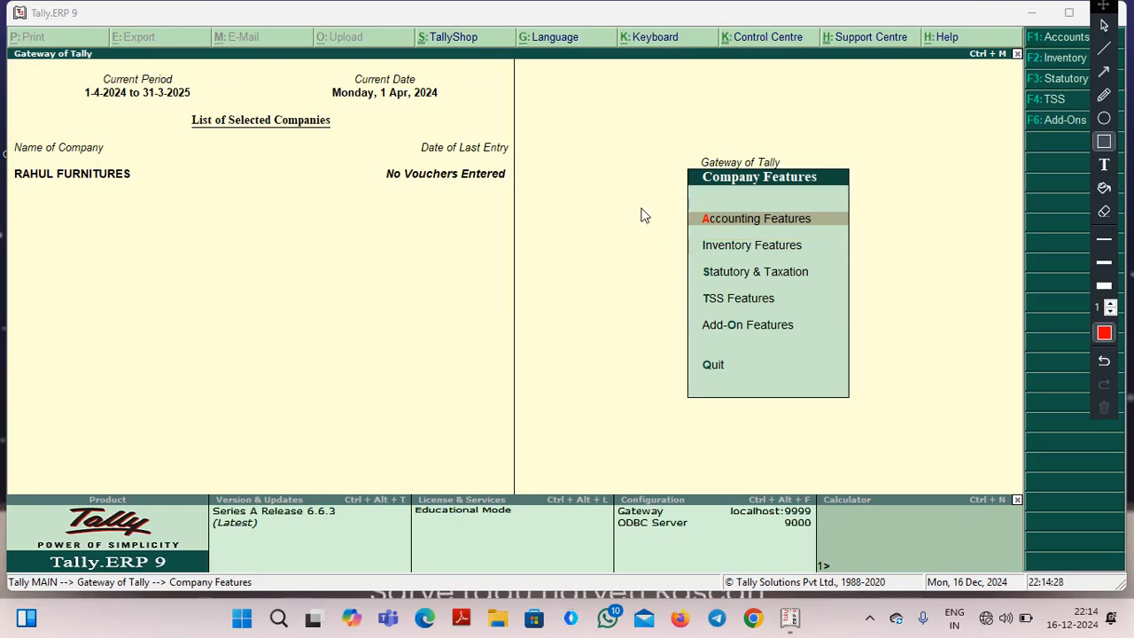
click(767, 224)
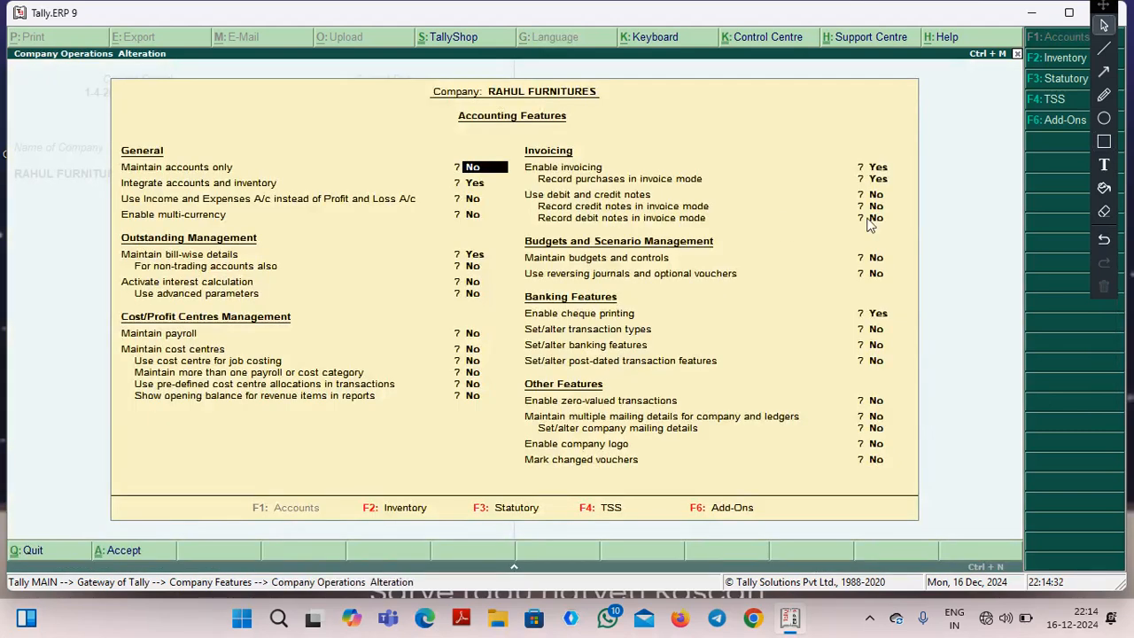
Outline the Maintain payroll option and its value with red rectangles, and erase the outlines.
click(1104, 141)
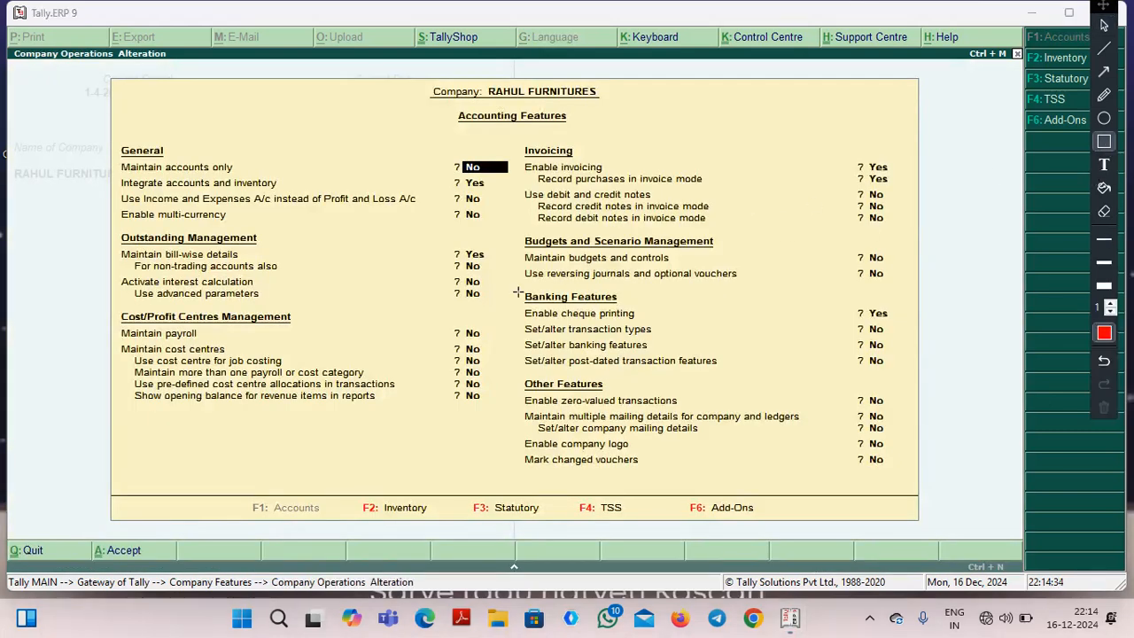
mouse_move(421, 317)
mouse_down()
mouse_move(505, 356)
mouse_move(549, 359)
mouse_move(549, 346)
mouse_up()
mouse_move(105, 320)
mouse_down()
mouse_move(240, 366)
mouse_move(398, 347)
mouse_up()
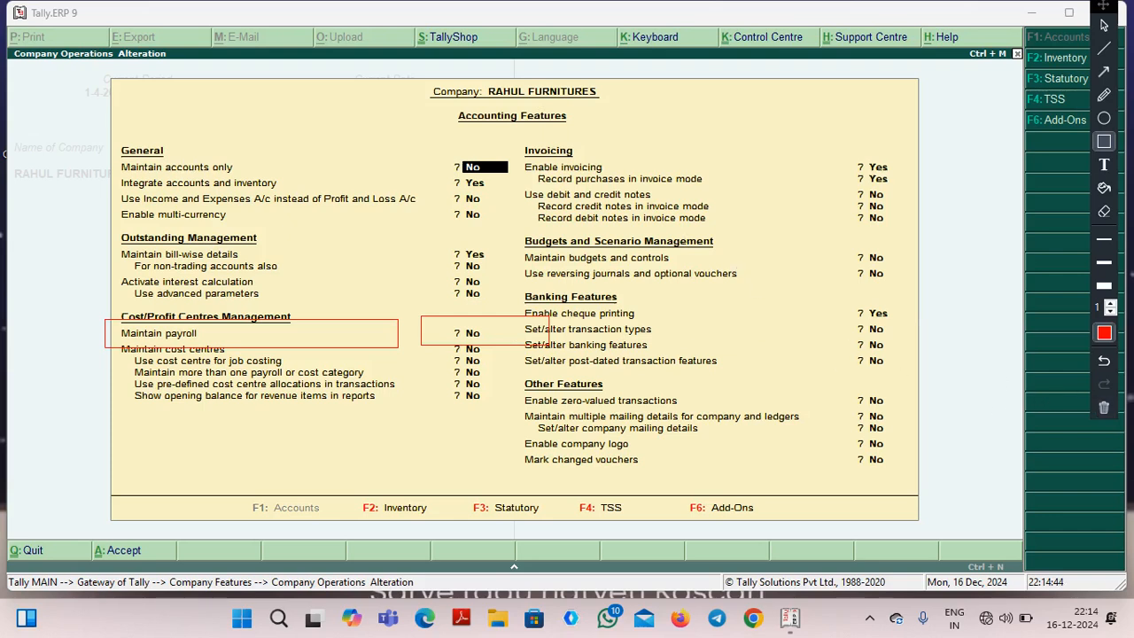
click(1103, 408)
drag(507, 340, 473, 338)
key(Escape)
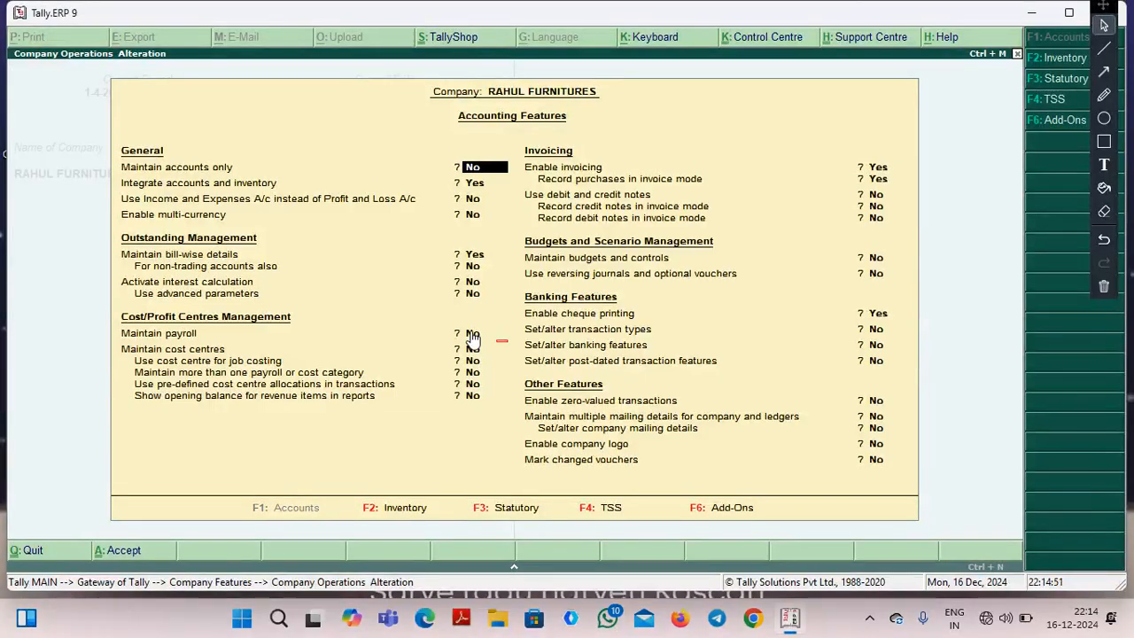
Set Maintain payroll to Yes, save the accounting features and return to the Gateway of Tally.
click(472, 338)
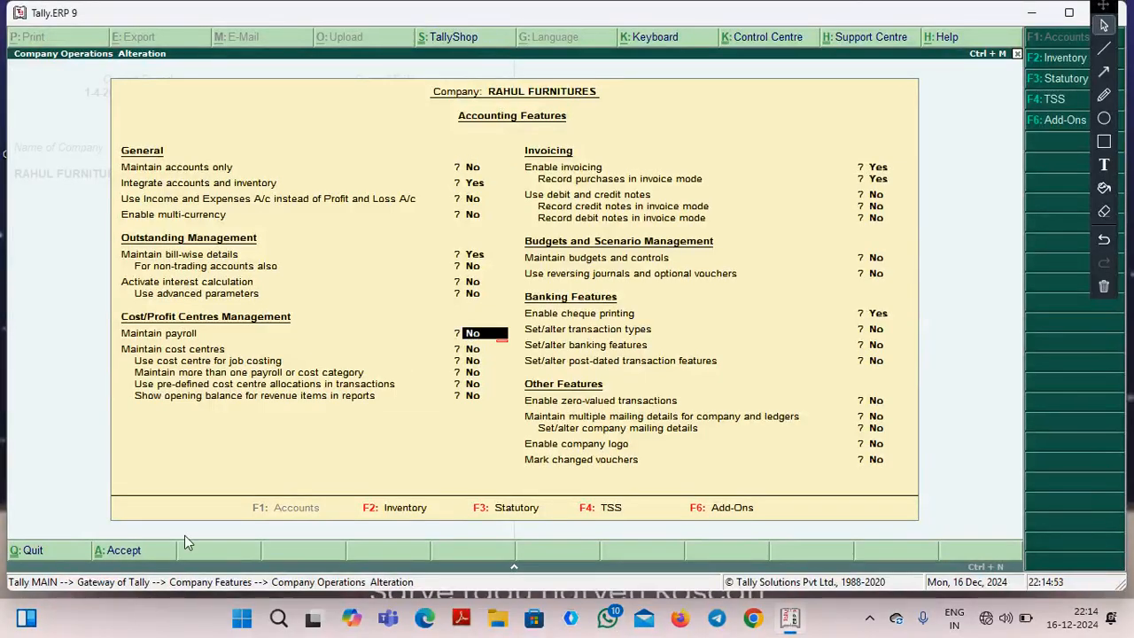
text(y)
key(Return)
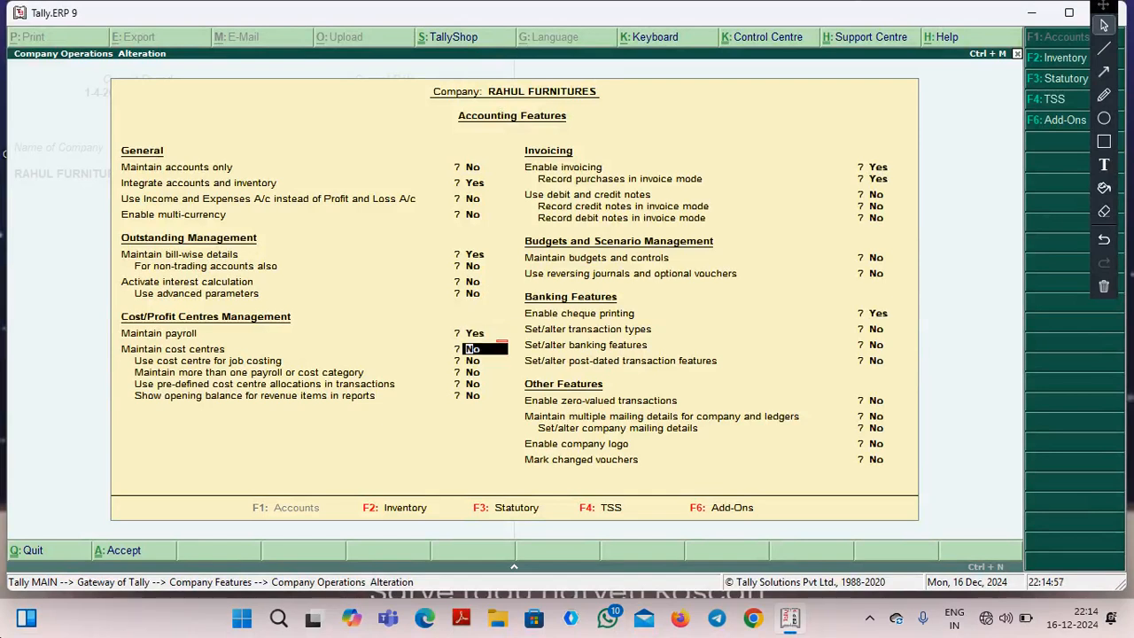
key(ctrl+a)
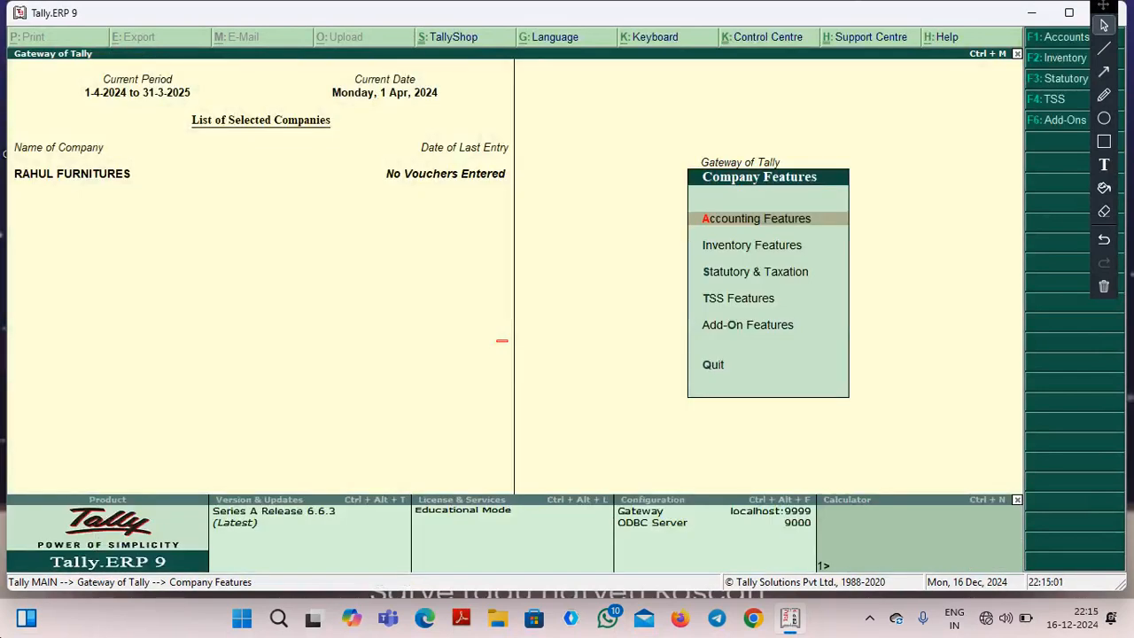
key(Escape)
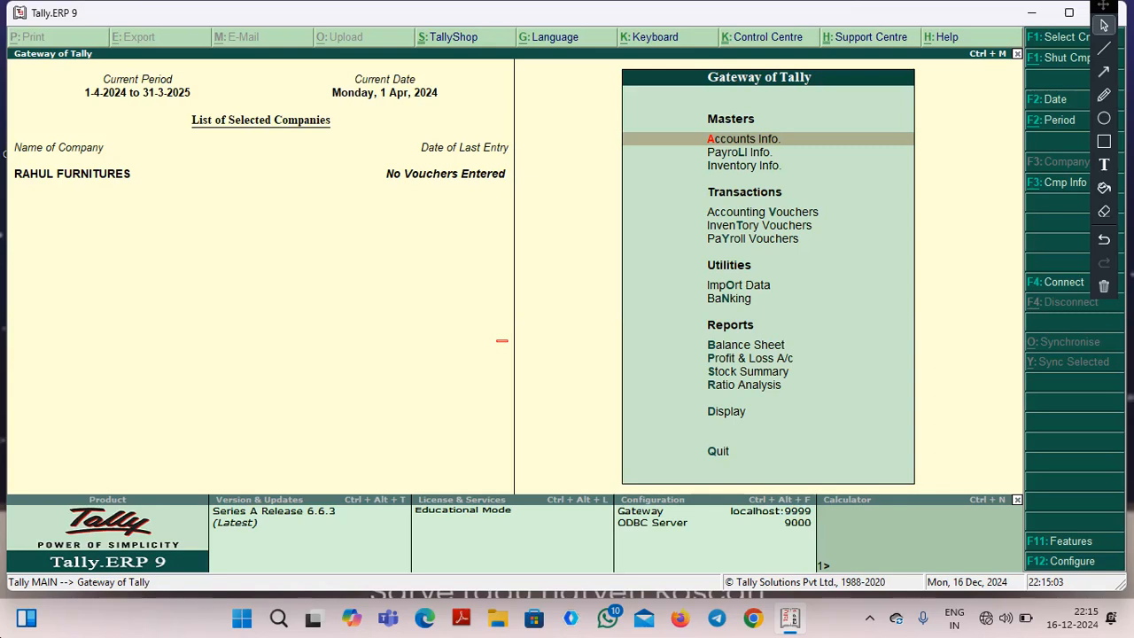
Open the form for creating a single employee group in the payroll masters.
key(Down)
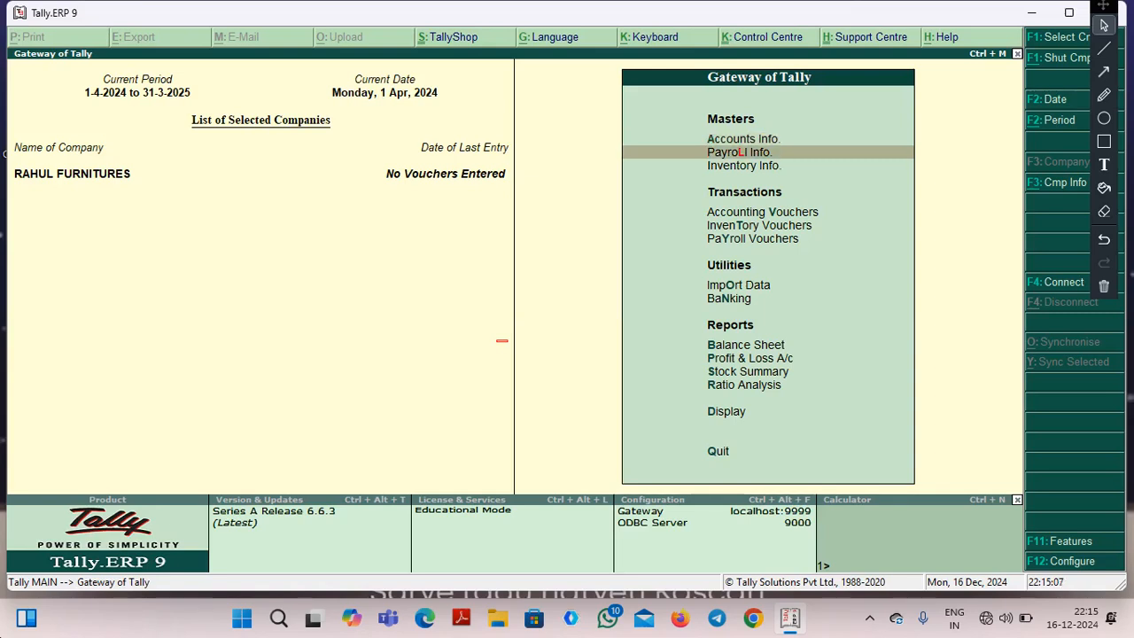
key(Return)
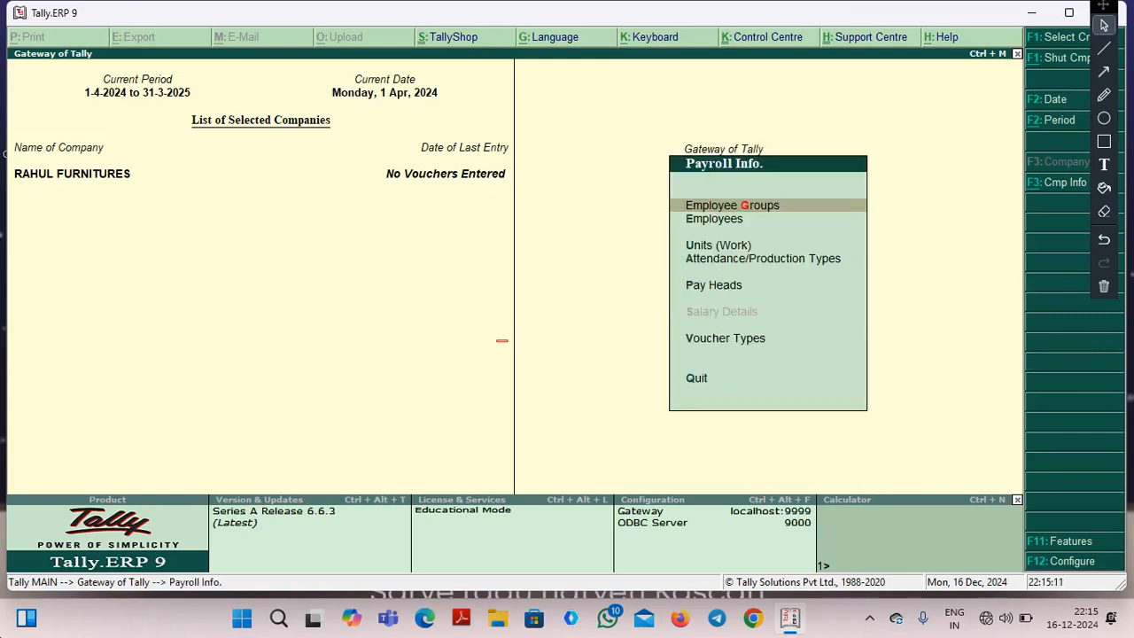
key(Return)
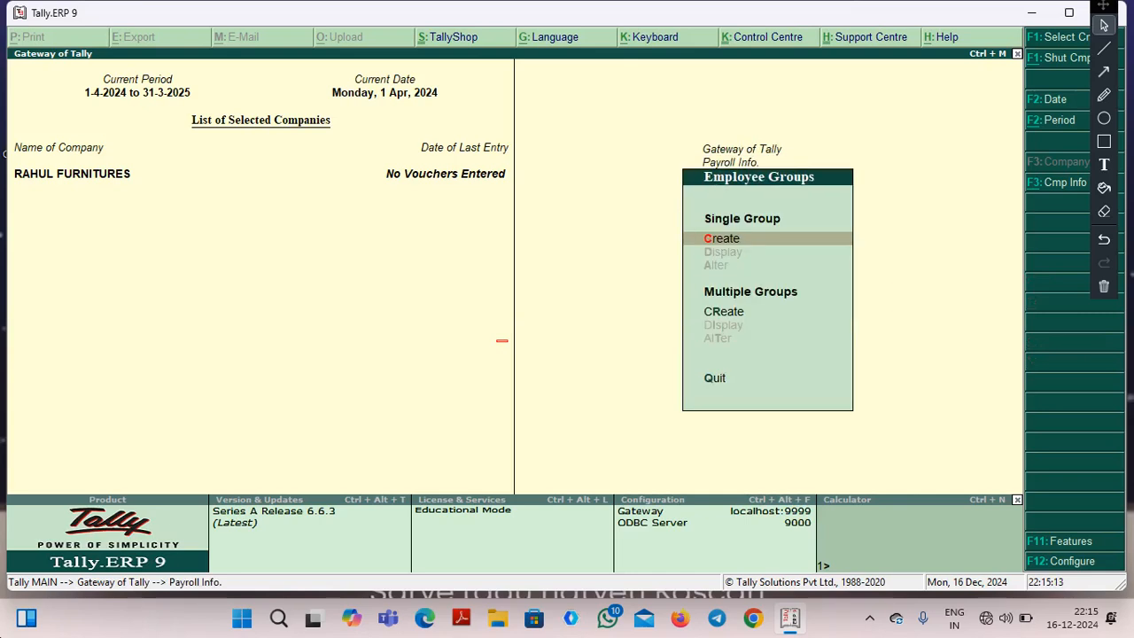
key(Return)
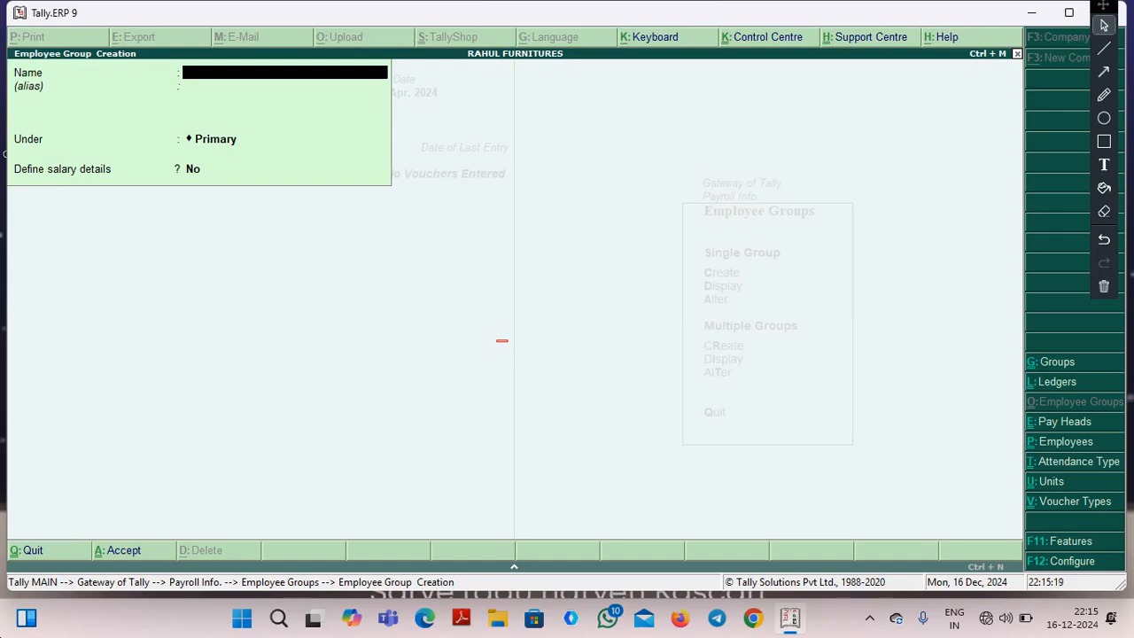
Create the employee group MANAGER under Primary without defining salary details, and leave the group creation form.
text(MANAGER)
key(Return)
key(Return)
key(Return)
key(Return)
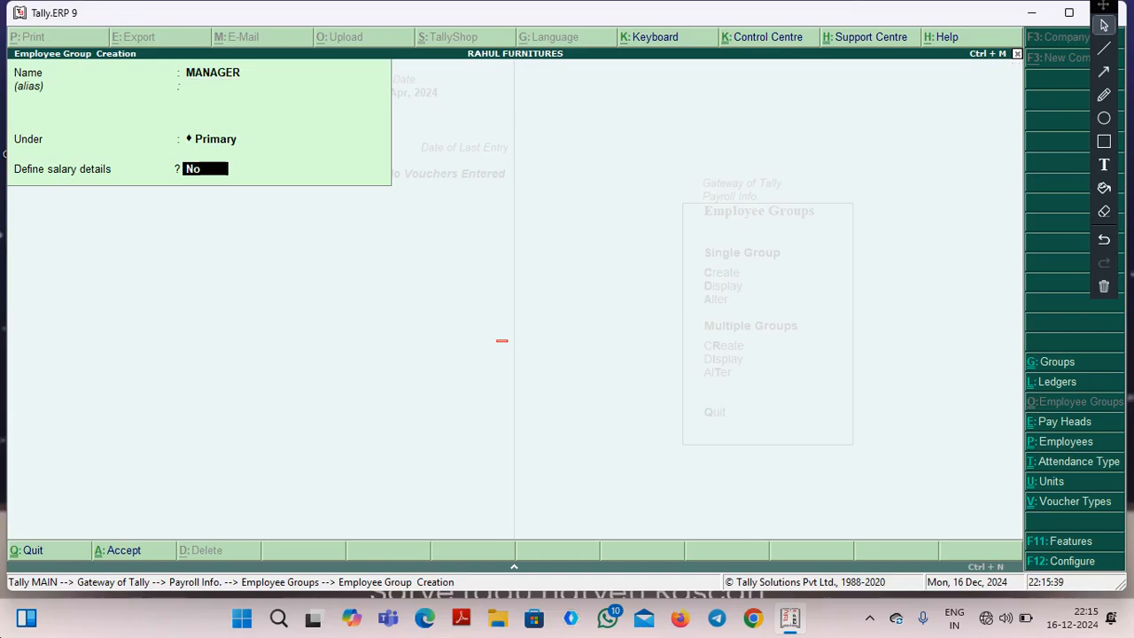
key(Return)
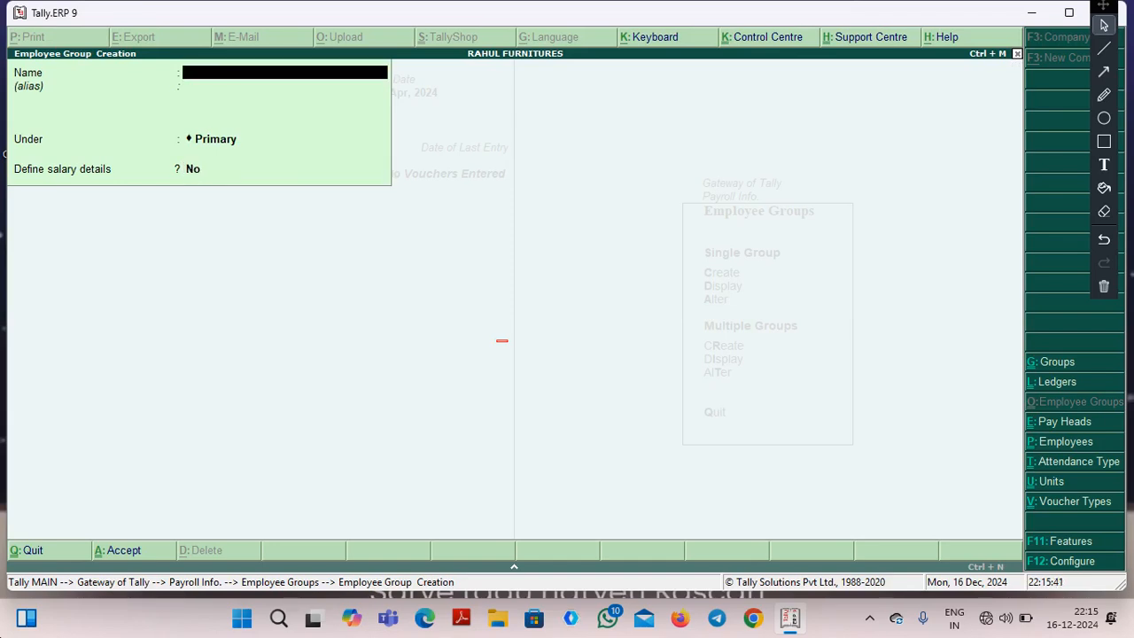
key(Escape)
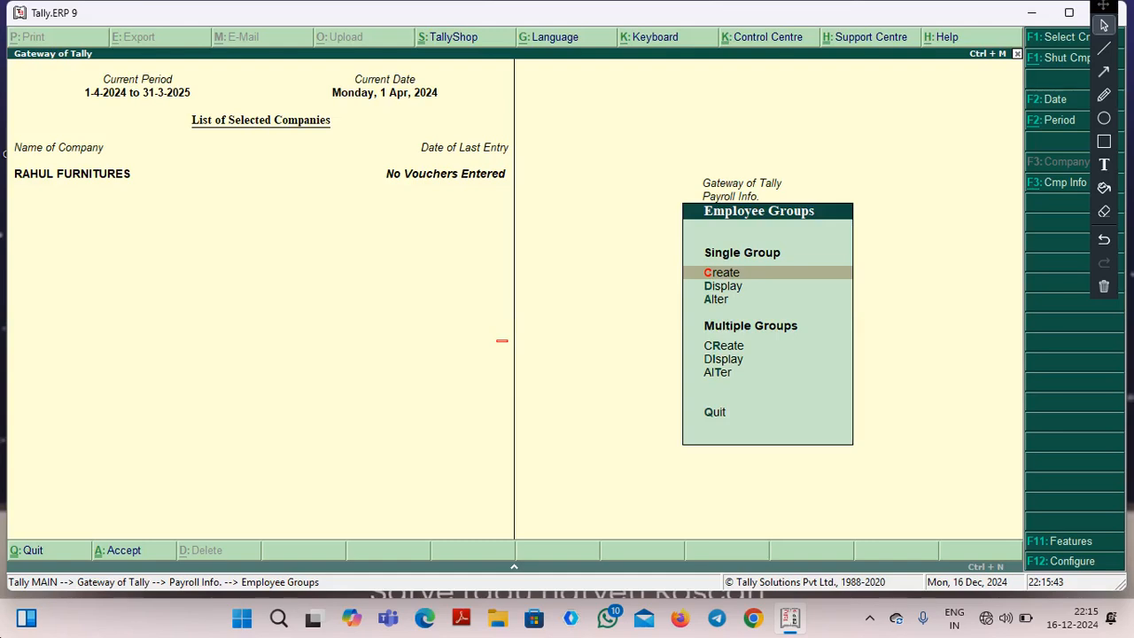
Go back to the payroll masters and open the form for creating a single employee.
key(Escape)
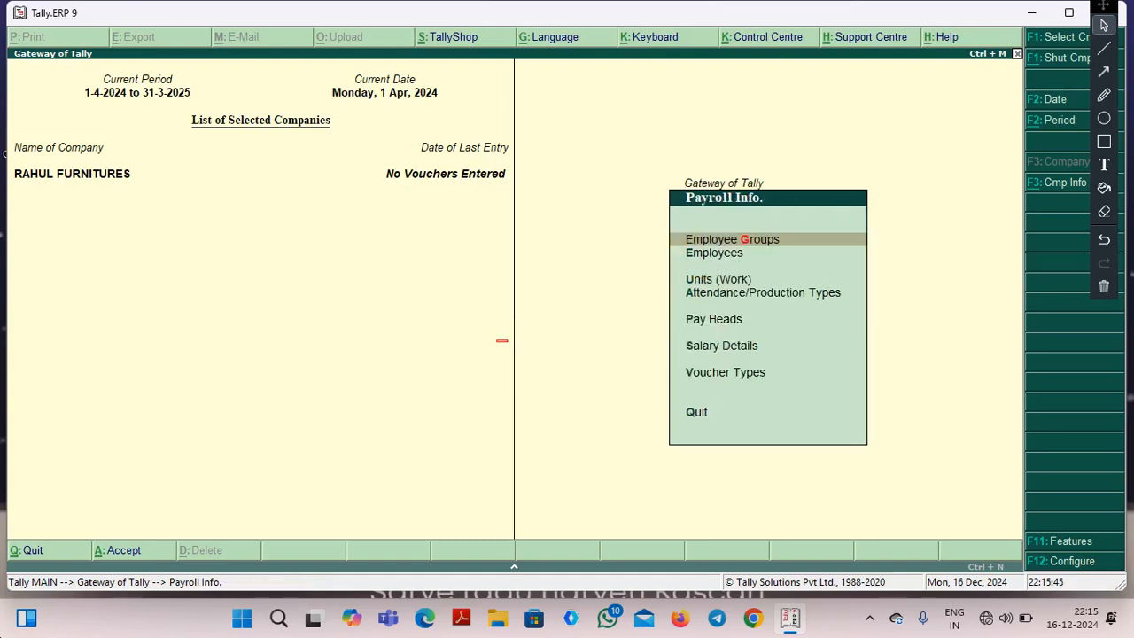
key(Down)
key(Return)
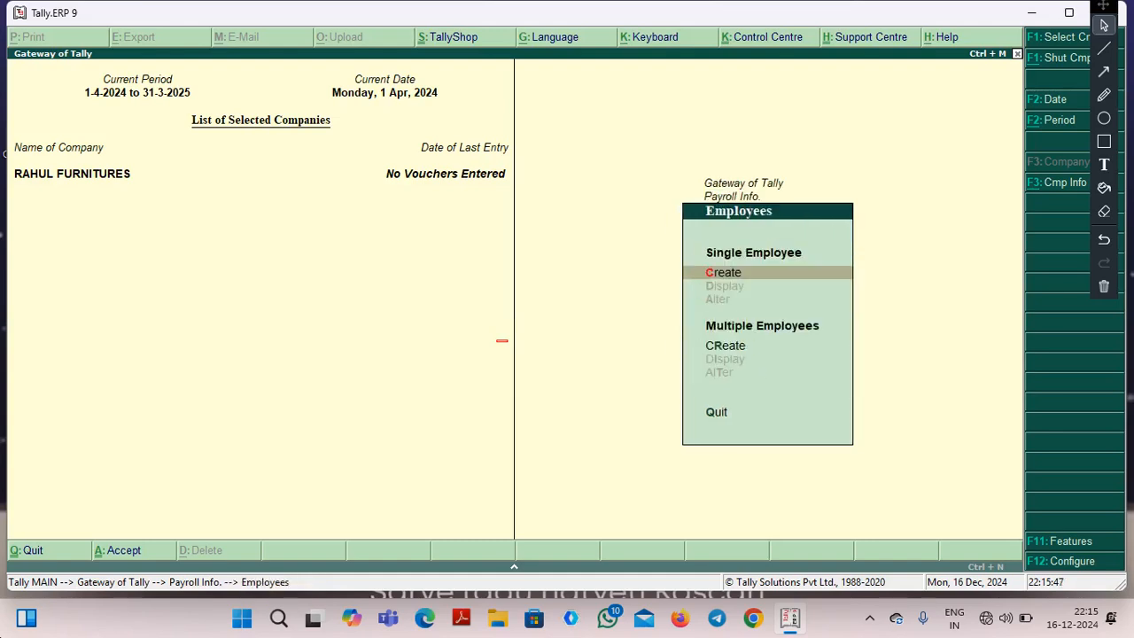
key(Return)
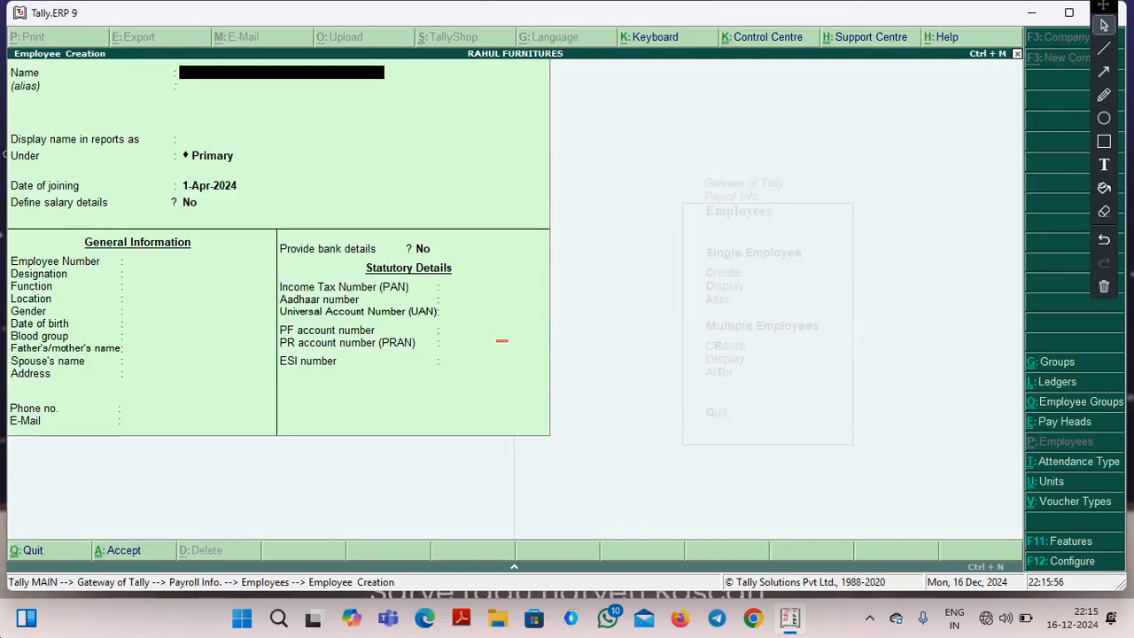
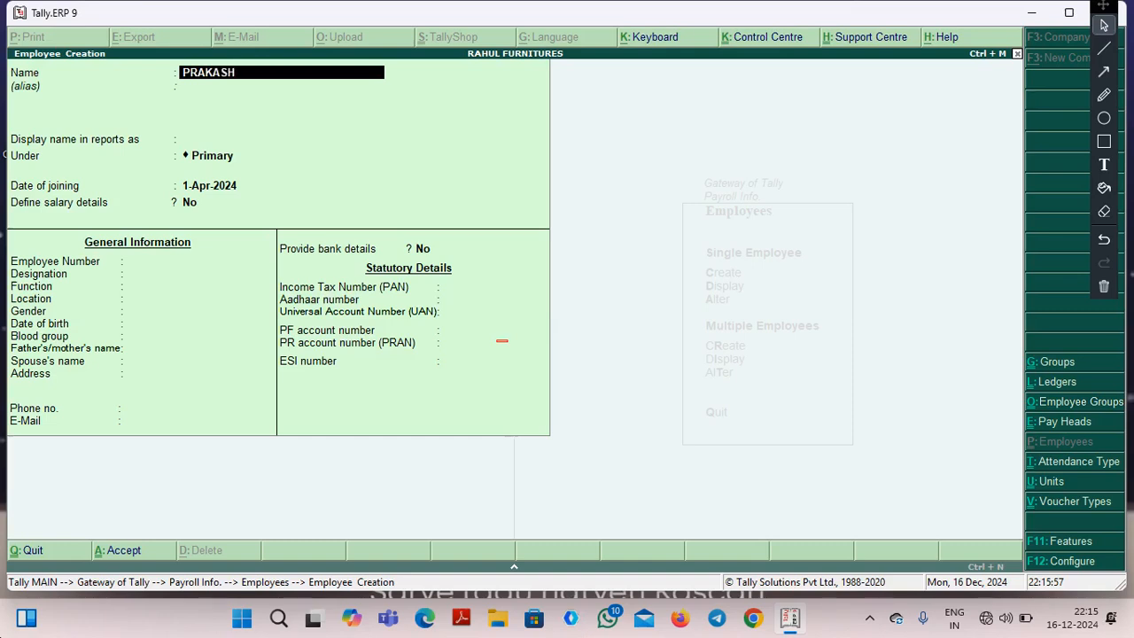
Enter the employee's full name without an alias and keep it as the display name in reports.
key(Return)
key(Return)
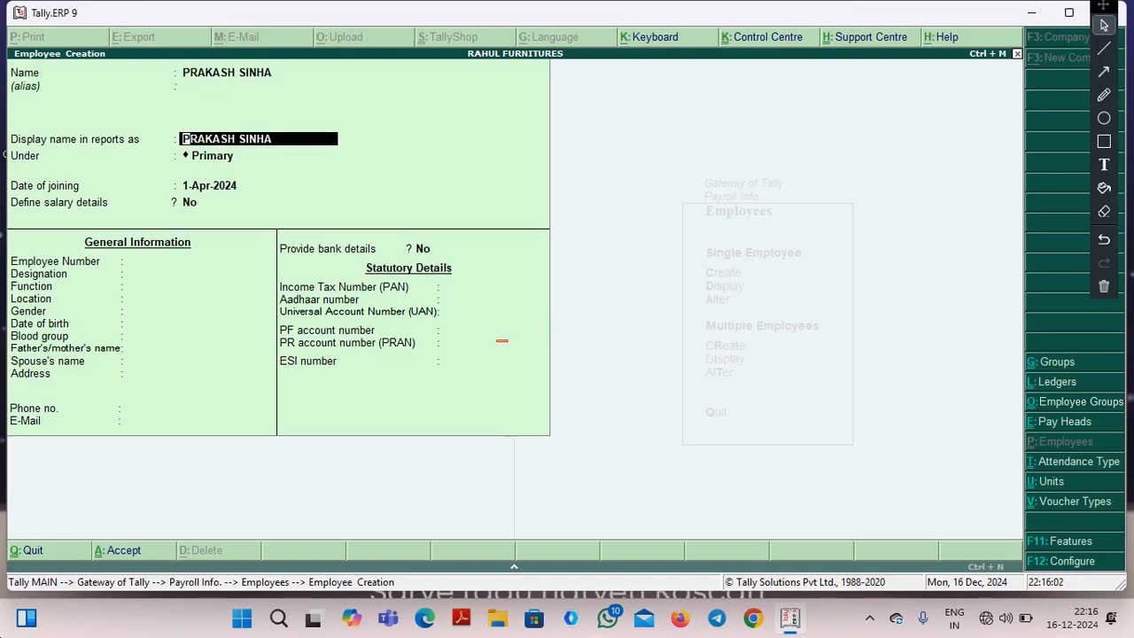
key(Return)
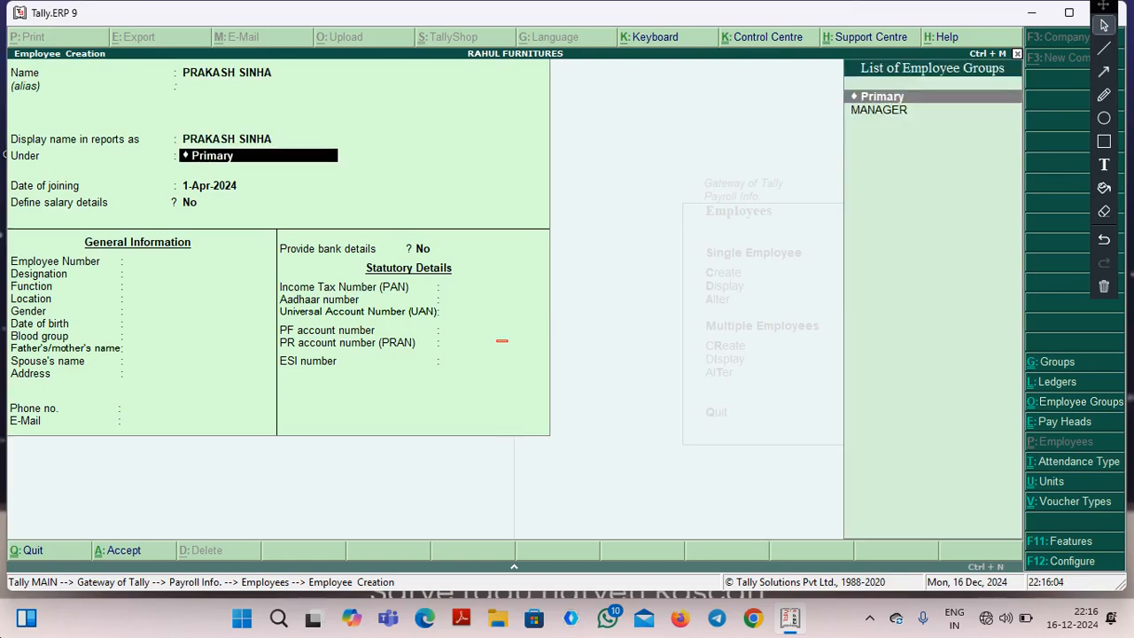
Assign the employee to the MANAGER group, accepting the joining date 1-Apr-2024 and No for defining salary details.
key(Down)
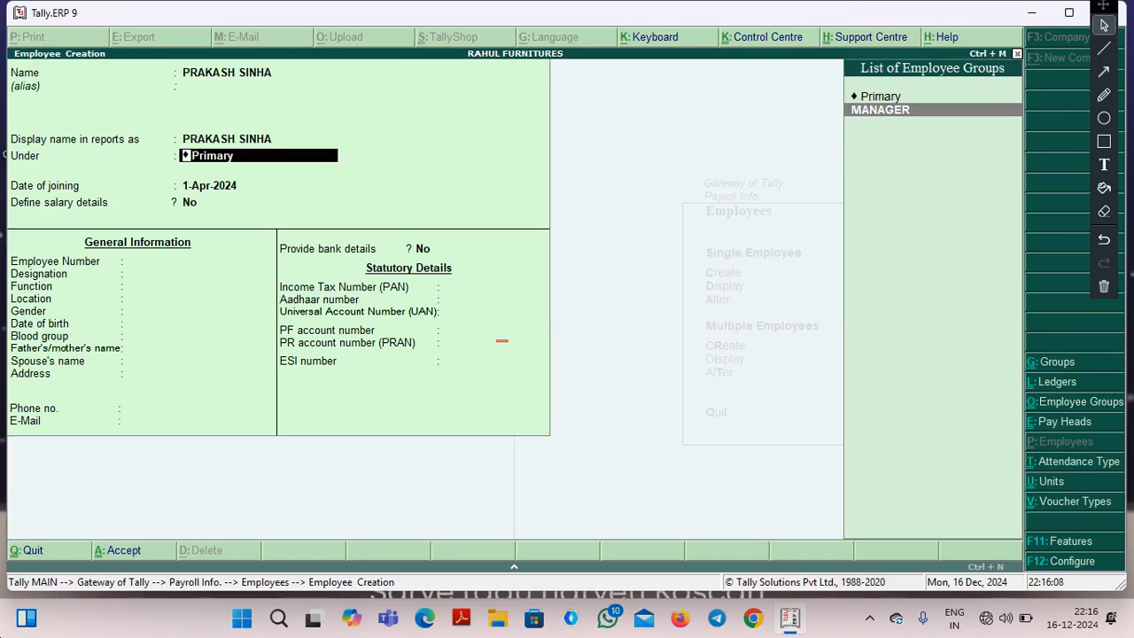
key(Return)
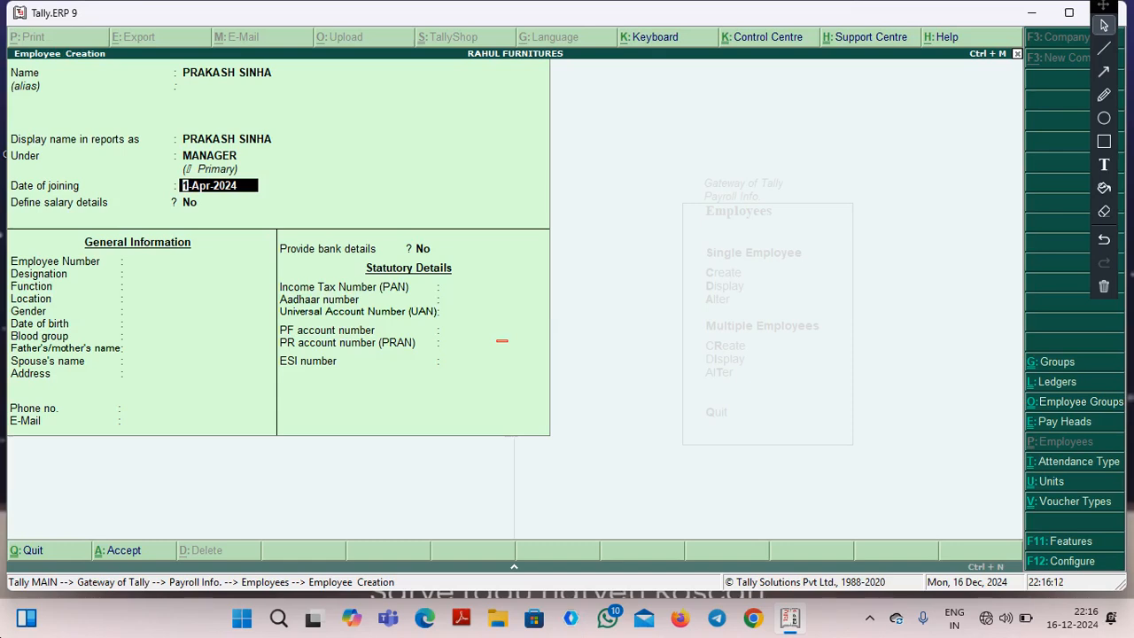
key(Return)
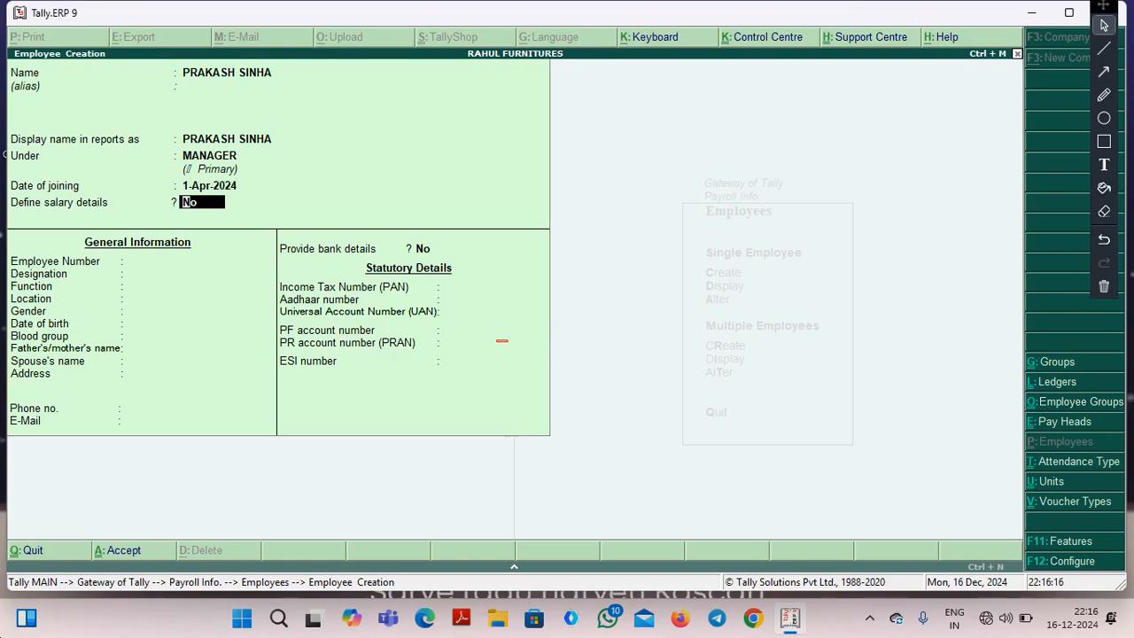
key(Return)
Enter the employee number and set both the designation and the function to MANAGER.
text(NAC)
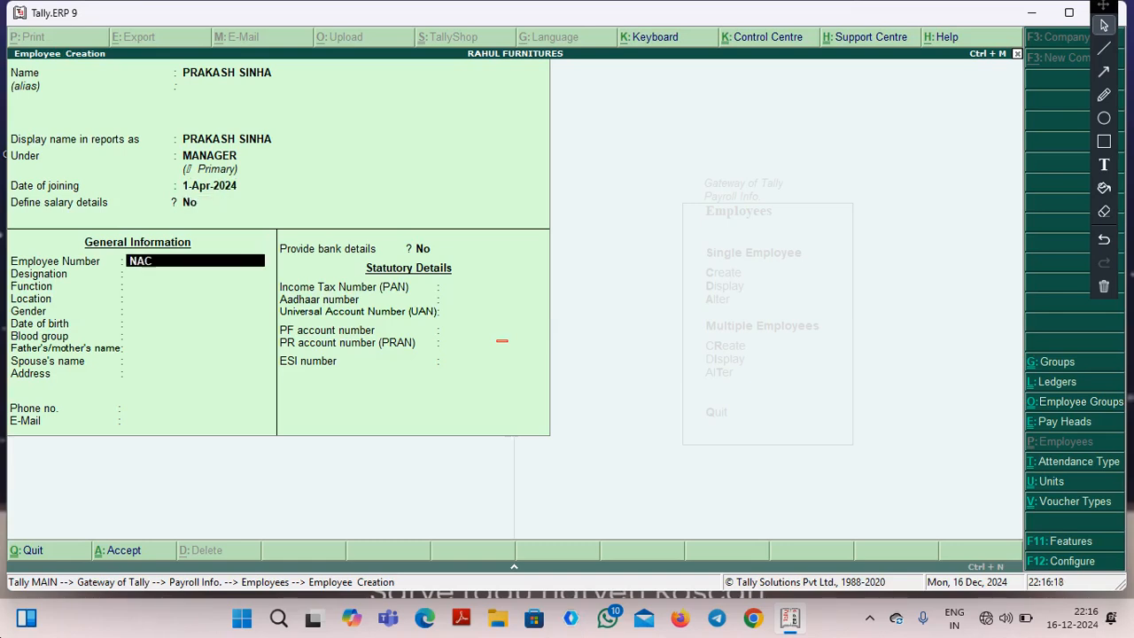
text(001)
key(Return)
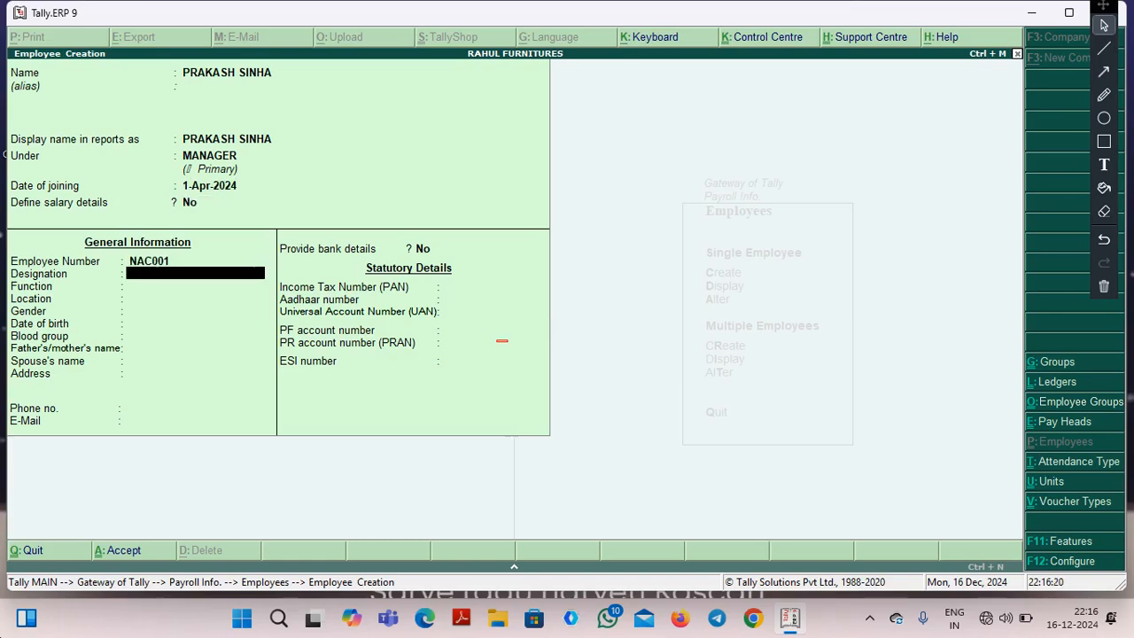
text(NAGER)
key(Return)
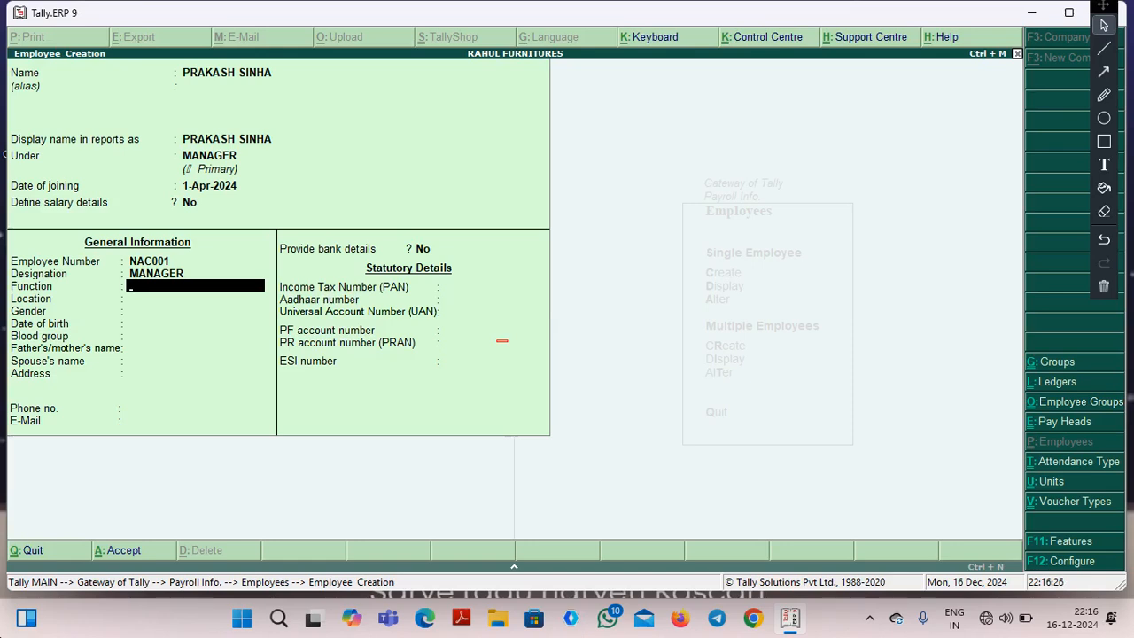
text(MANAGER)
key(Return)
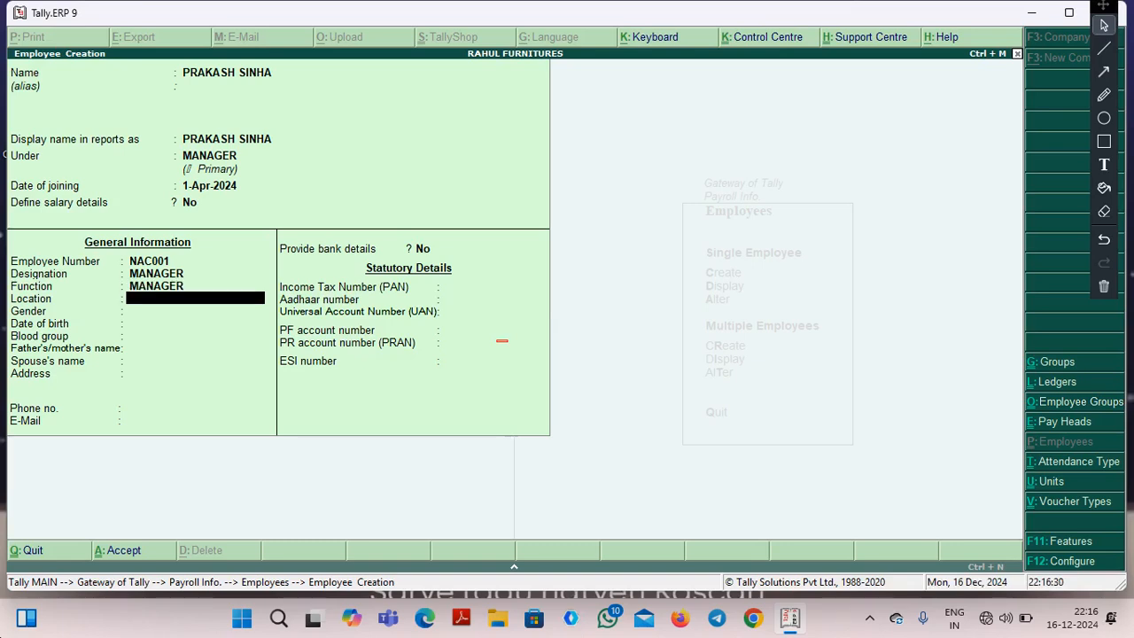
Set the employee's location to KANKER and the gender to Male.
text(KANKER)
key(Return)
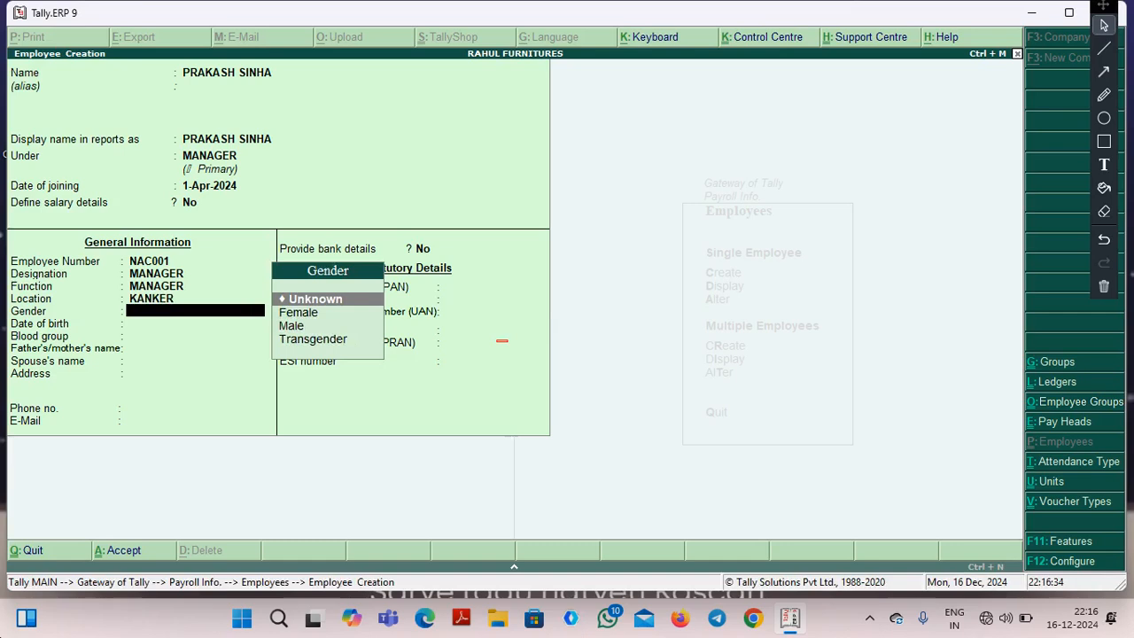
key(Down)
key(Down)
key(Return)
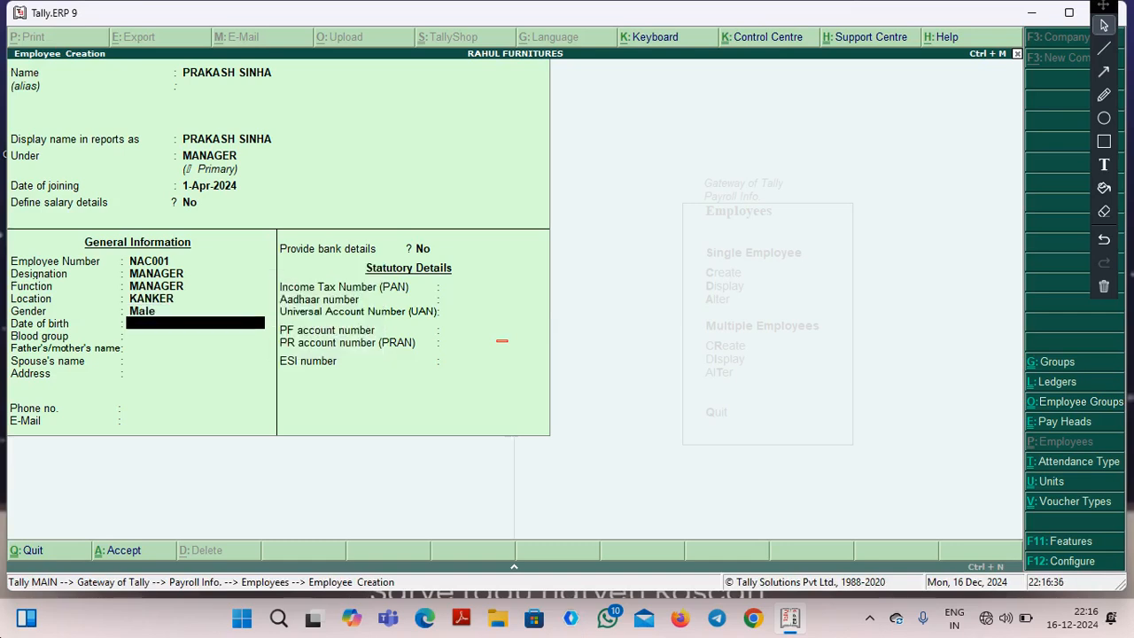
Enter the employee's date of birth and set the blood group to A1B Negative.
key(Return)
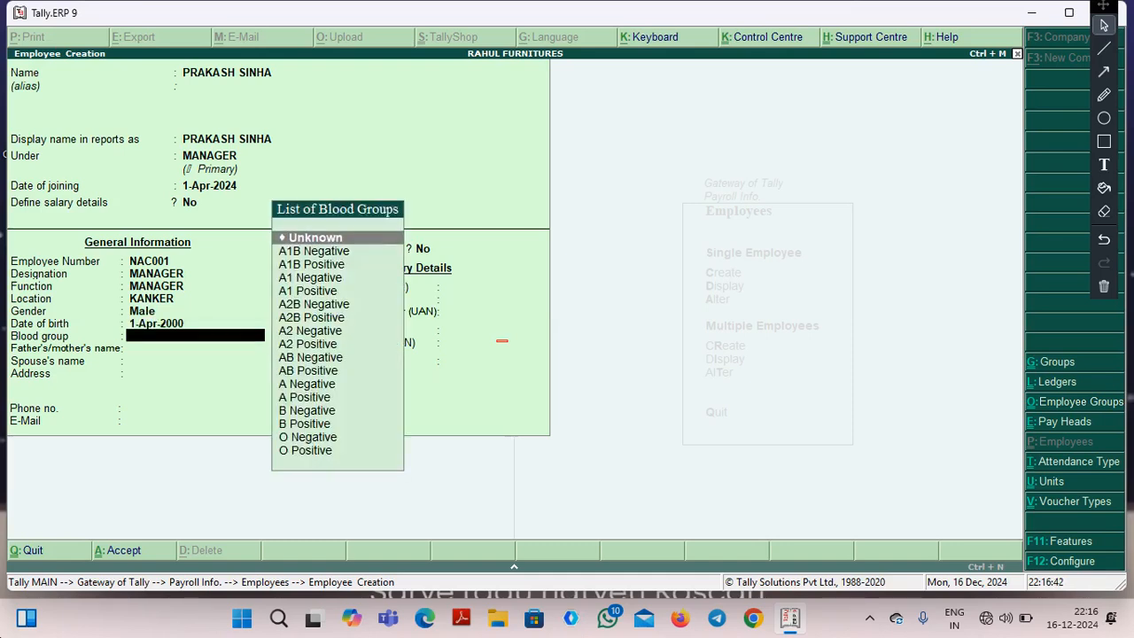
key(Down)
key(Return)
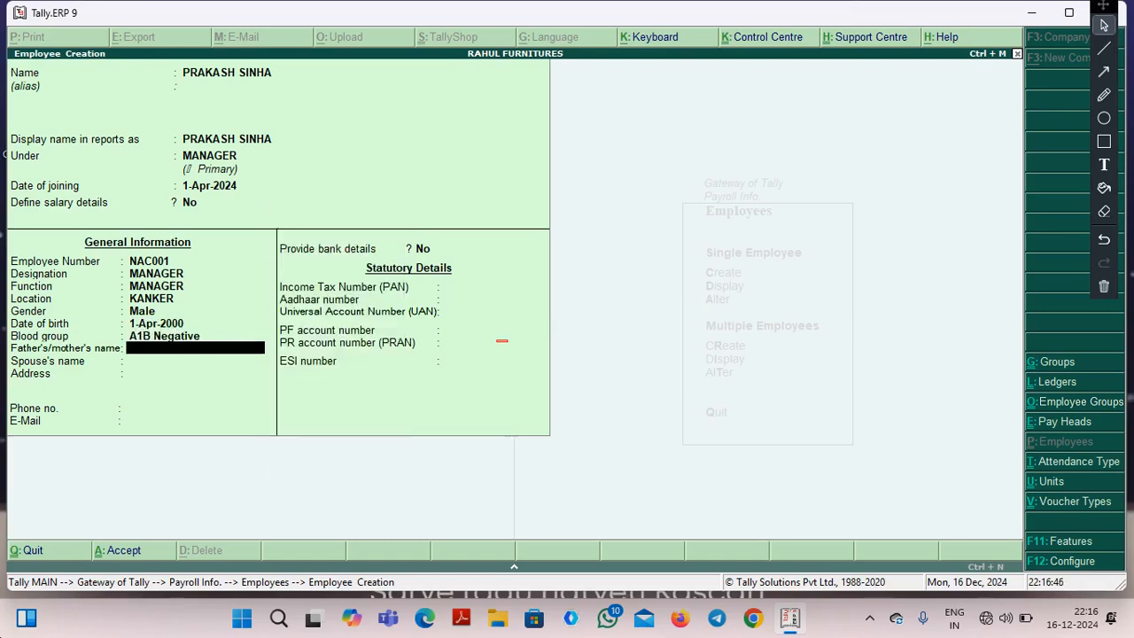
Enter the father's name and the employee's address, leaving the spouse's name blank.
key(Return)
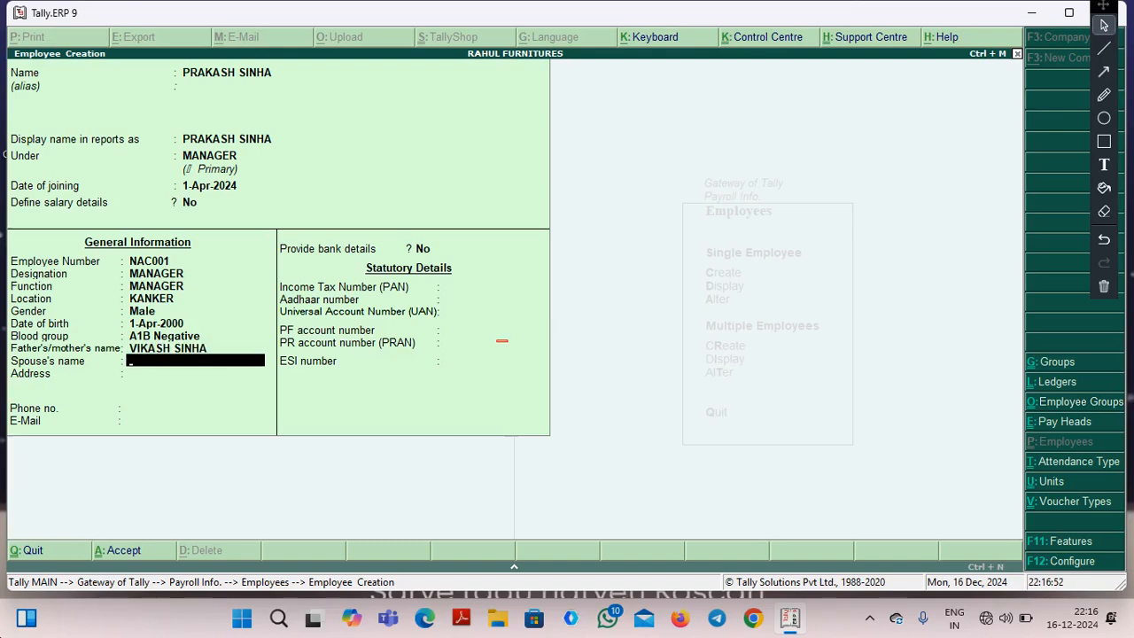
key(Return)
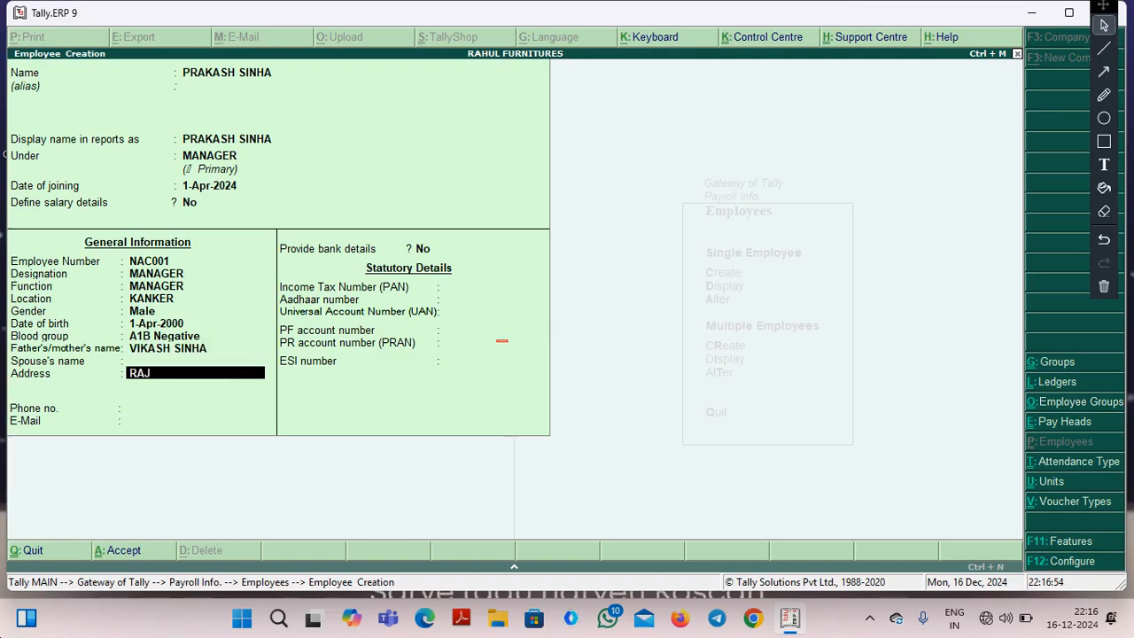
key(Return)
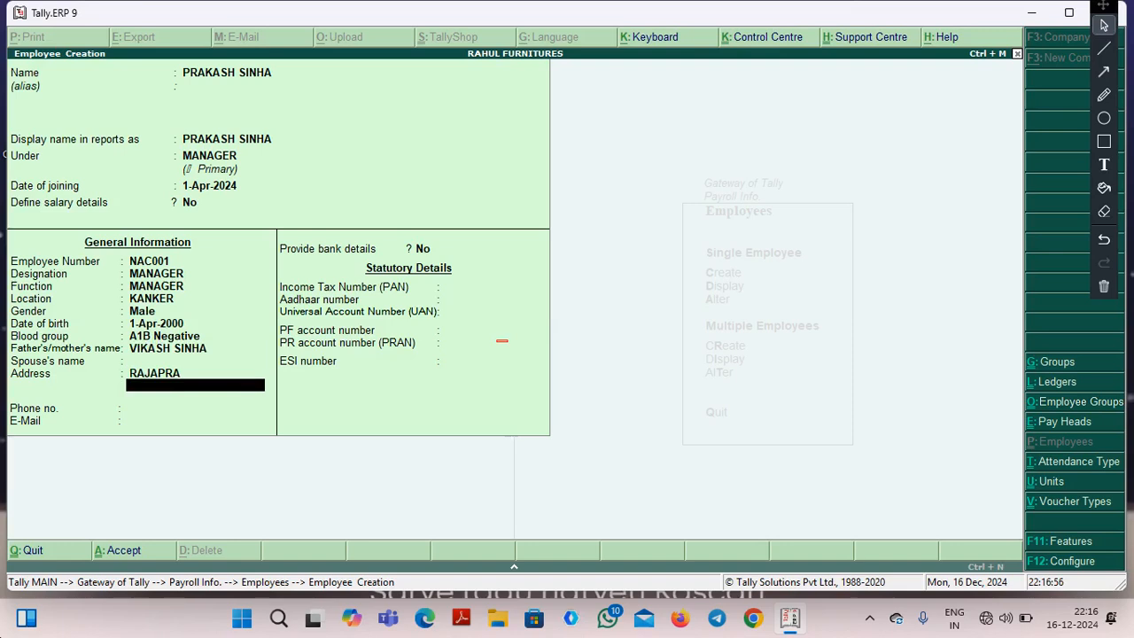
Fill in the employee's phone number and e-mail address, leaving the second address line blank.
key(Return)
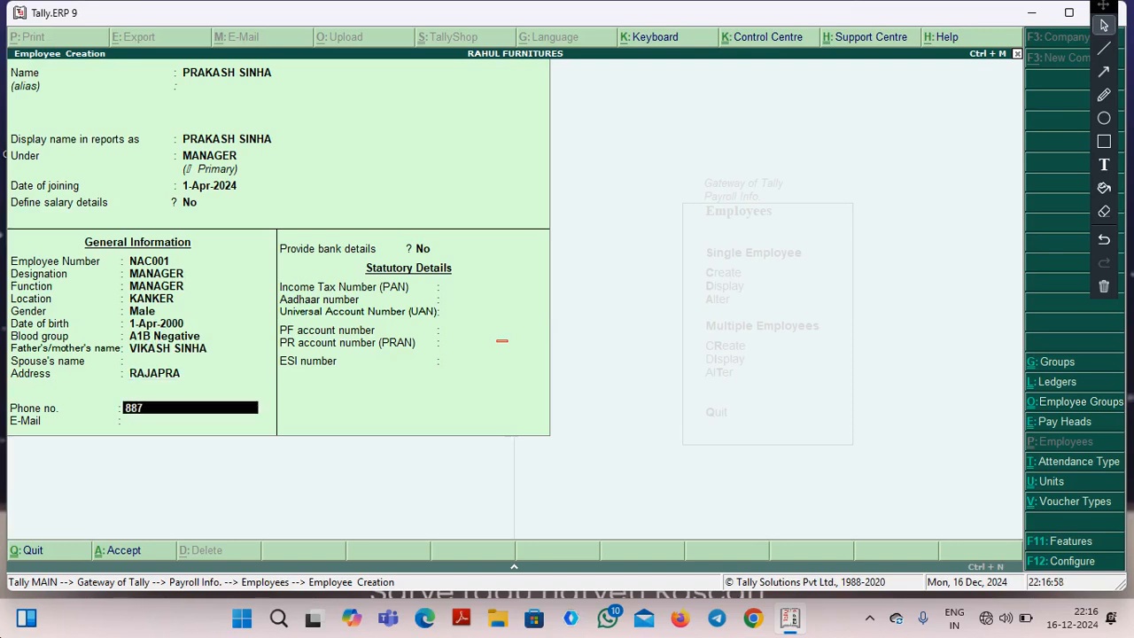
key(Return)
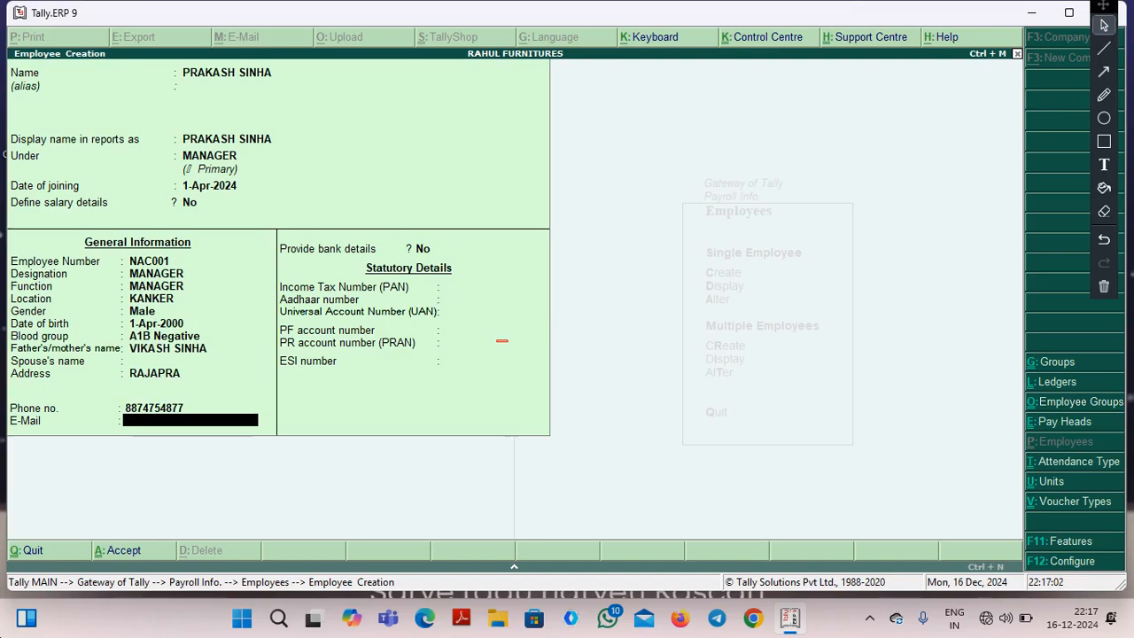
key(Caps_Lock)
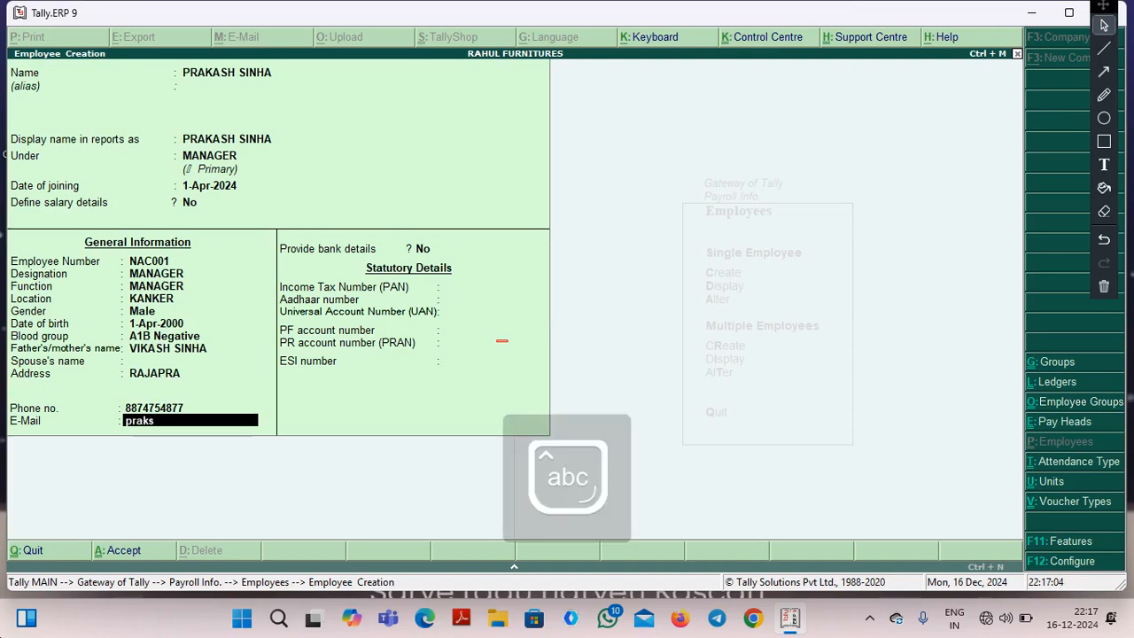
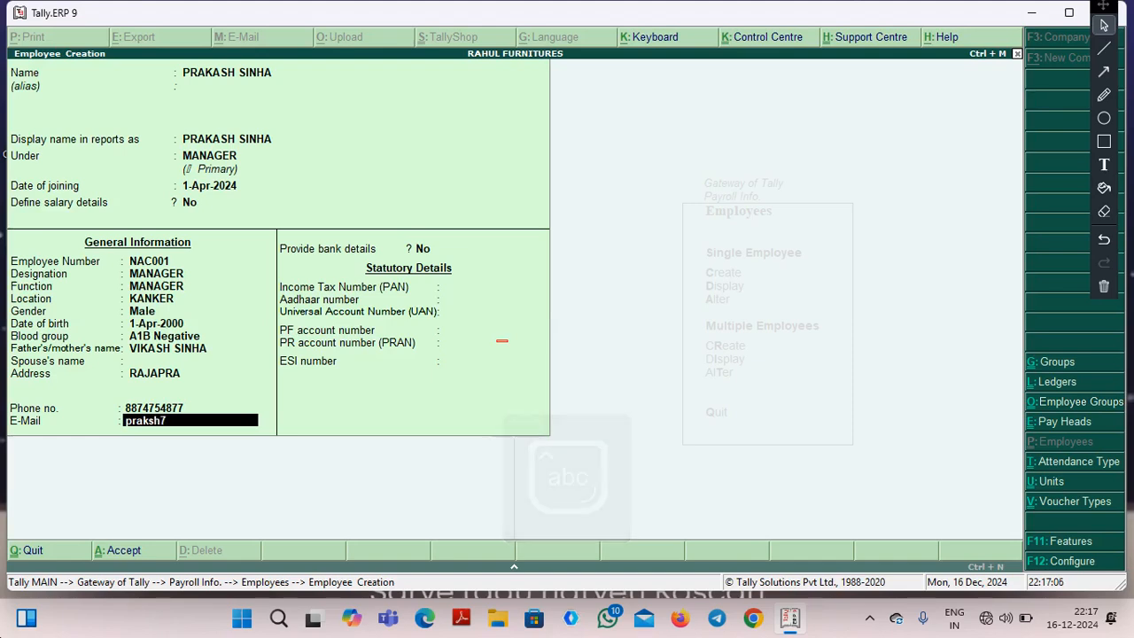
key(Caps_Lock)
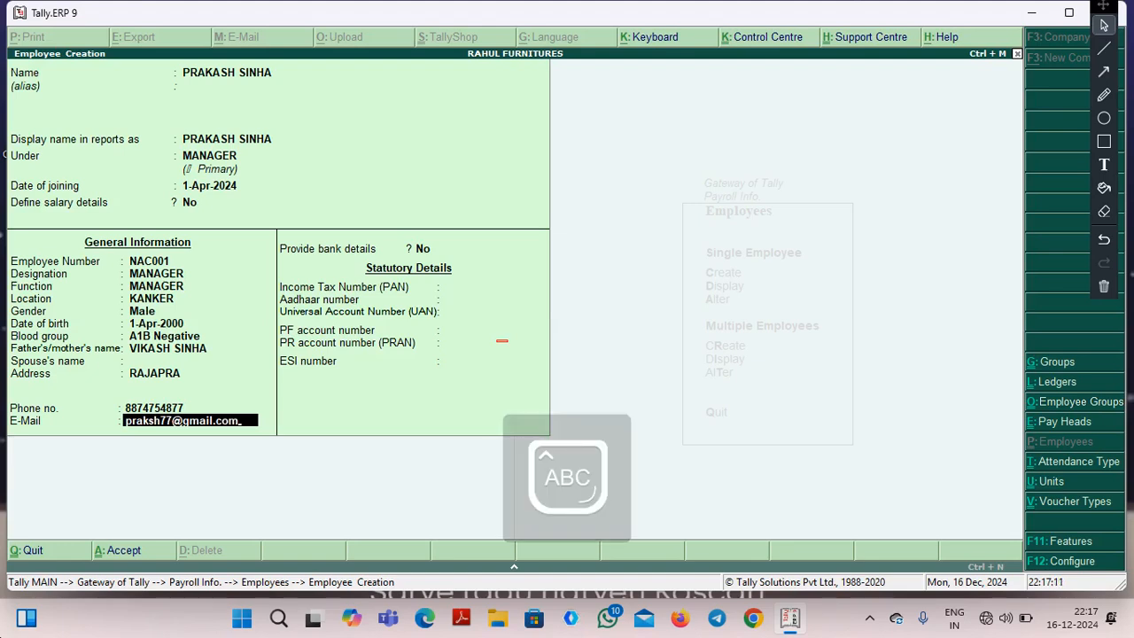
Save the employee record, leave the blank employee form and return to the payroll masters.
key(ctrl+a)
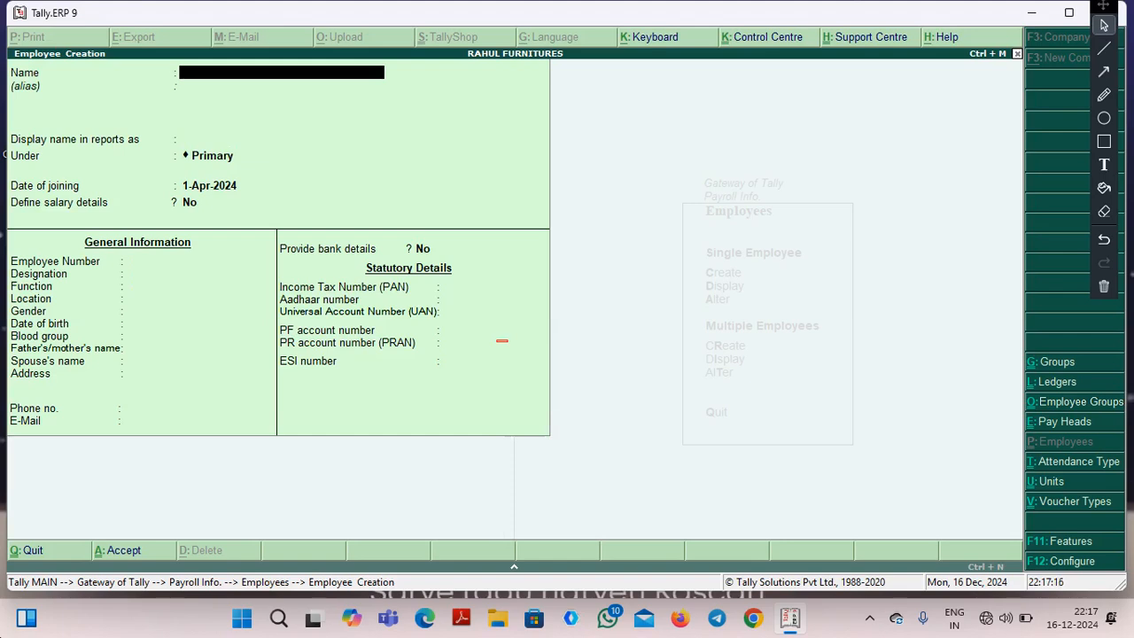
key(Escape)
key(y)
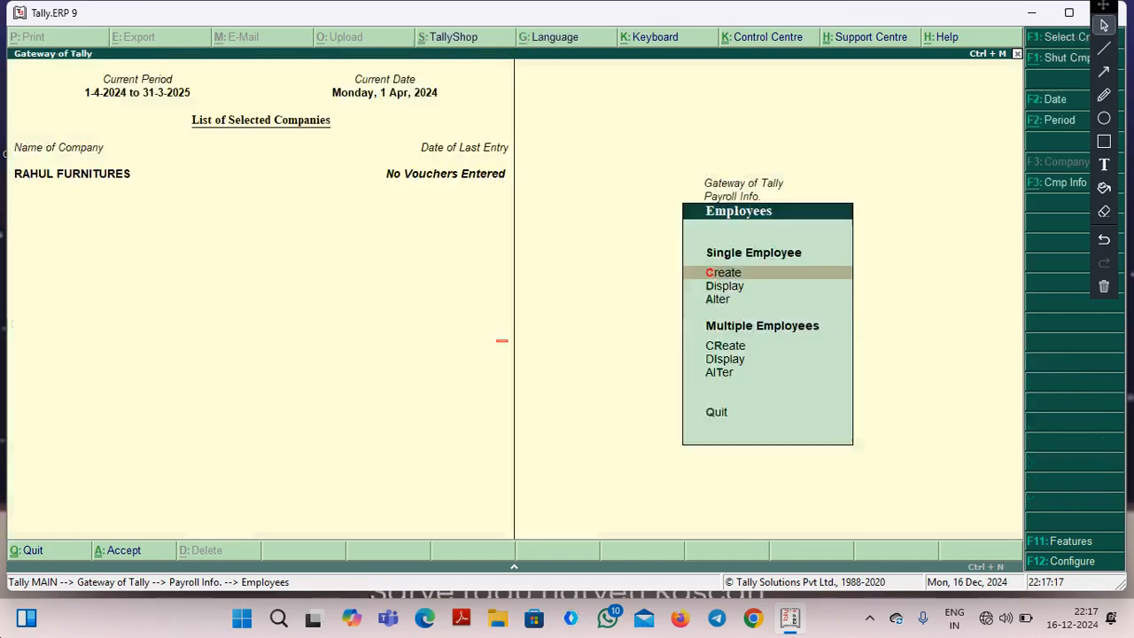
key(Escape)
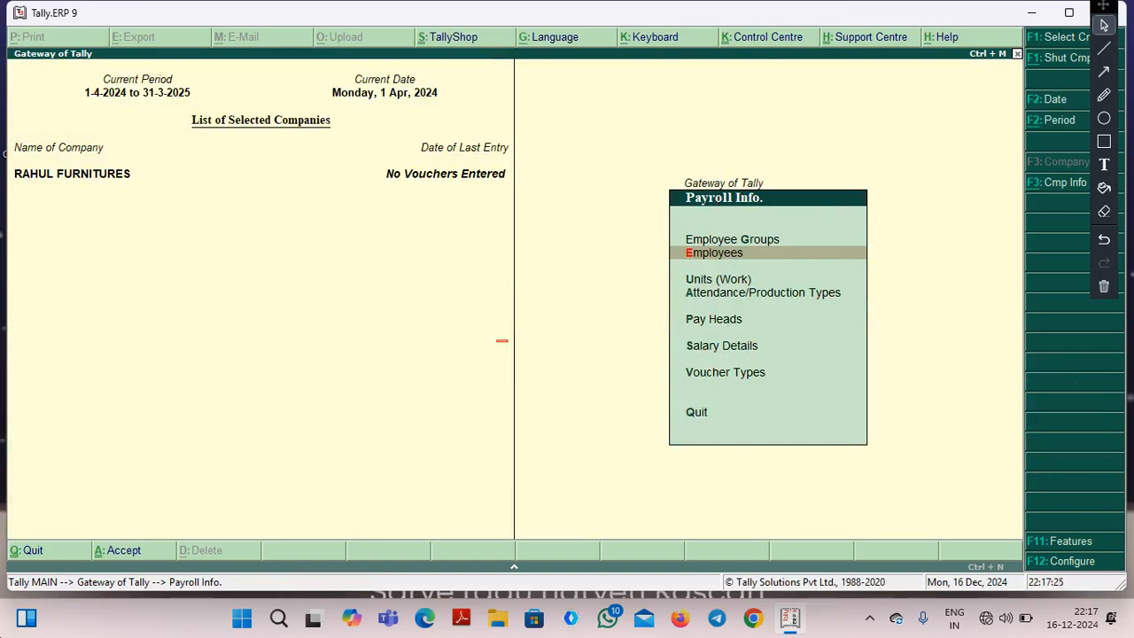
Open the form for creating a work unit in the payroll masters.
key(Down)
key(Down)
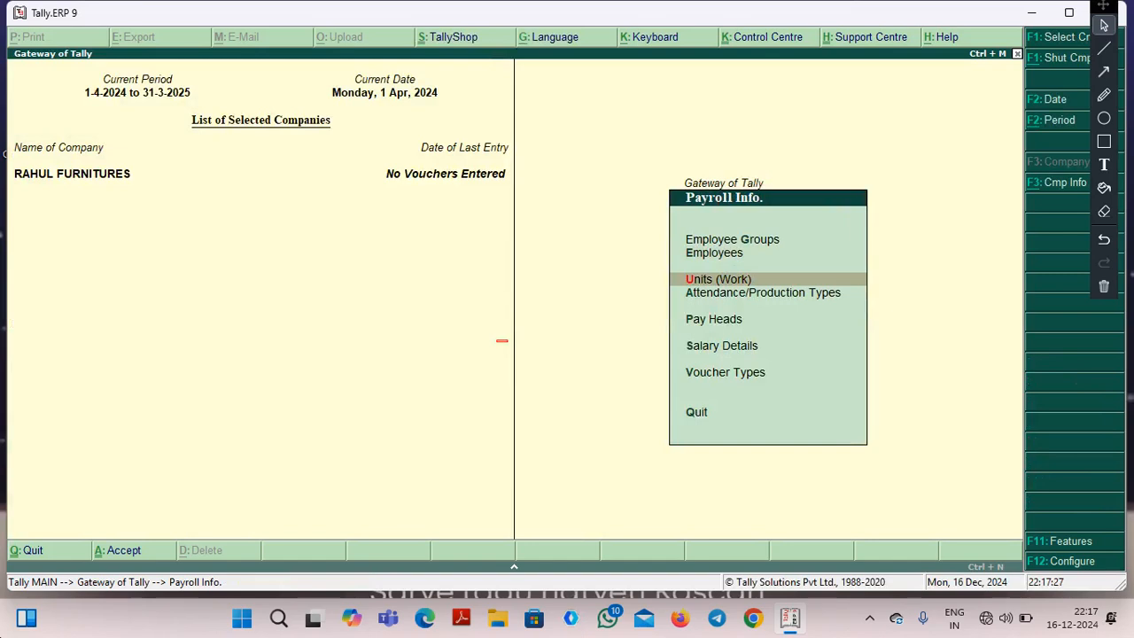
key(Up)
key(Return)
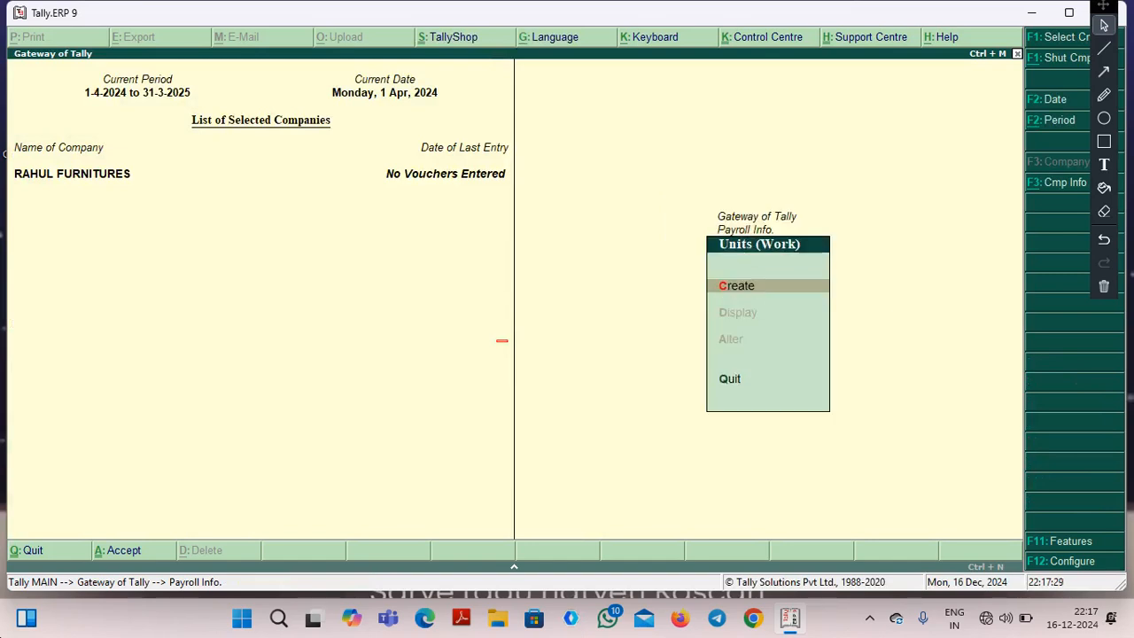
key(Return)
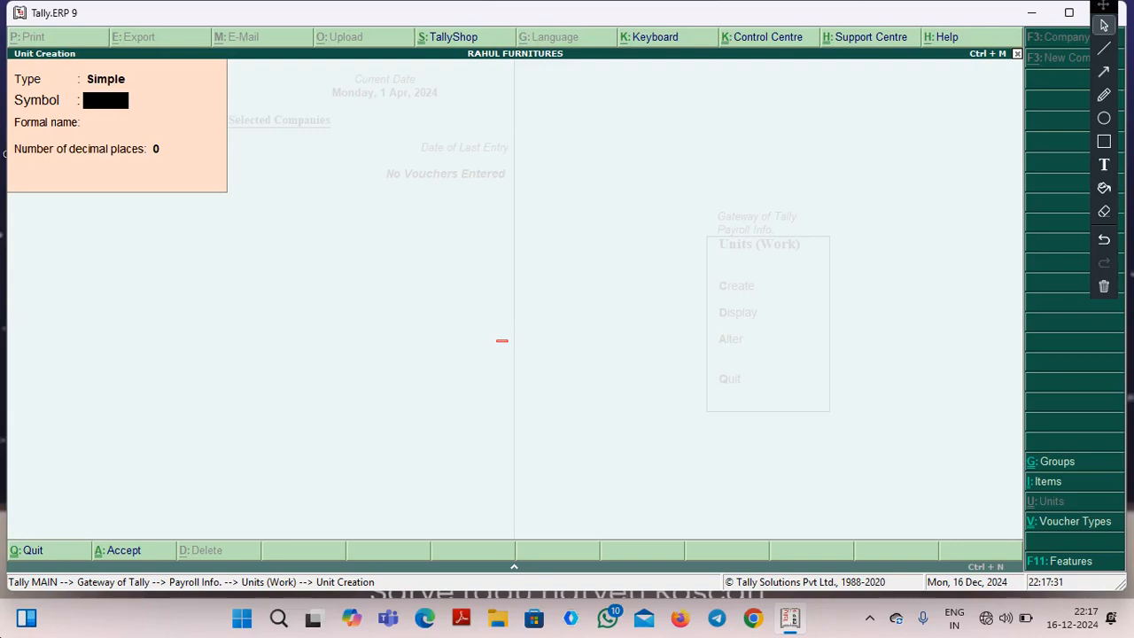
Create the simple unit HRS with the formal name HOURS and 0 decimal places.
text(HRS)
key(Return)
text(HOURS)
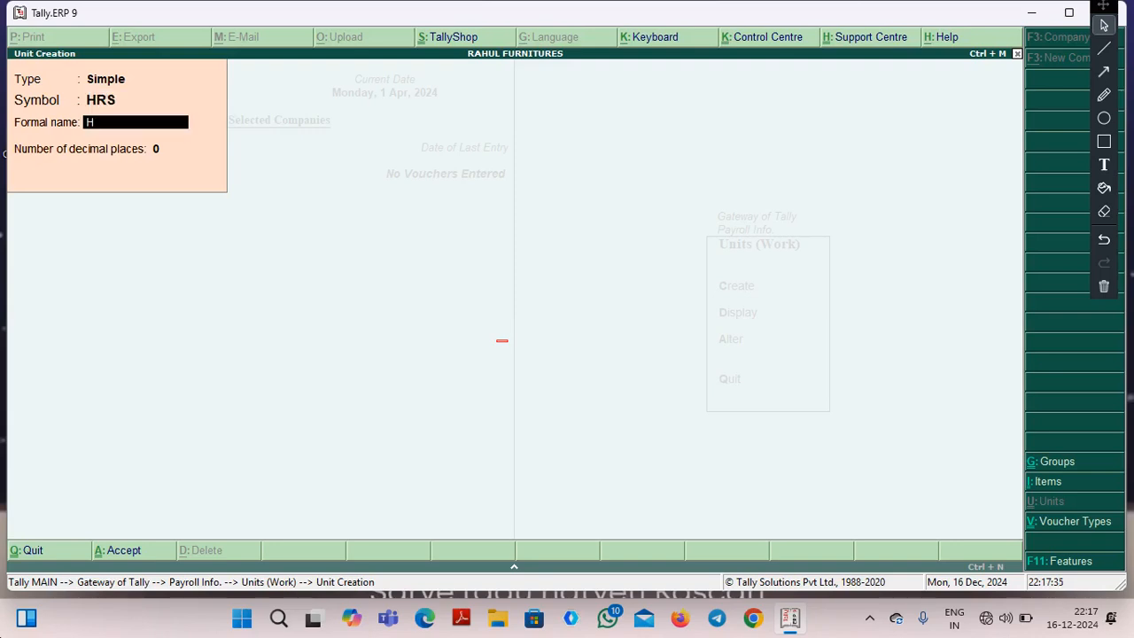
key(Return)
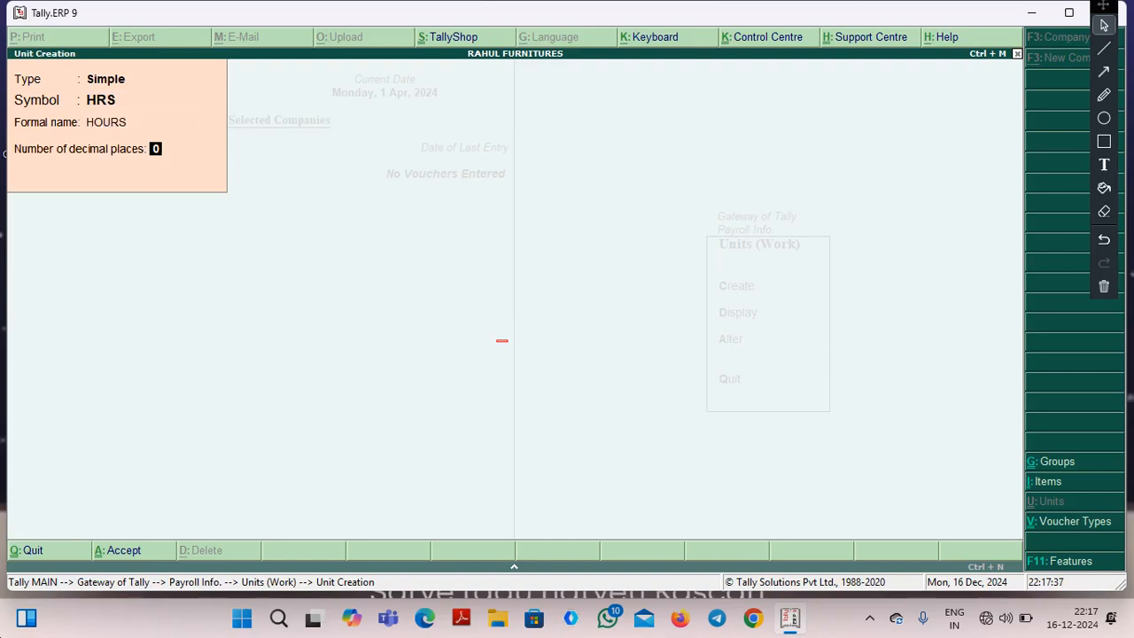
key(Return)
Enter MINT as the symbol of a second simple work unit.
key(Return)
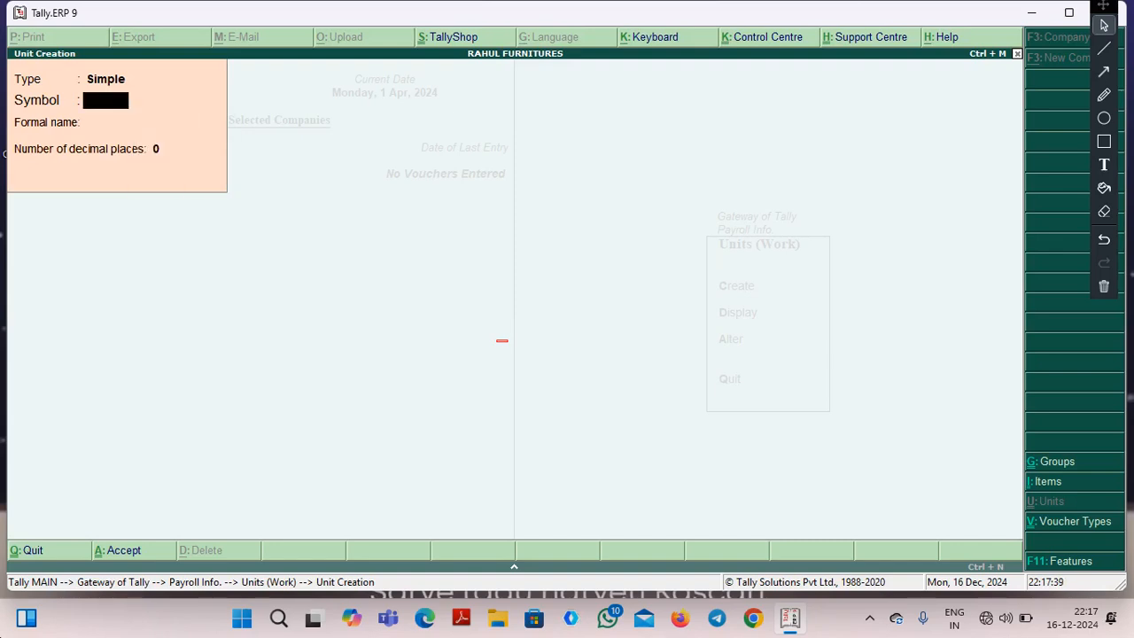
text(MINUTEWS)
key(BackSpace)
key(BackSpace)
key(BackSpace)
key(BackSpace)
key(BackSpace)
key(BackSpace)
text(NT)
Give the MINT unit the formal name MINUTES, keep 0 decimal places and save it.
key(Return)
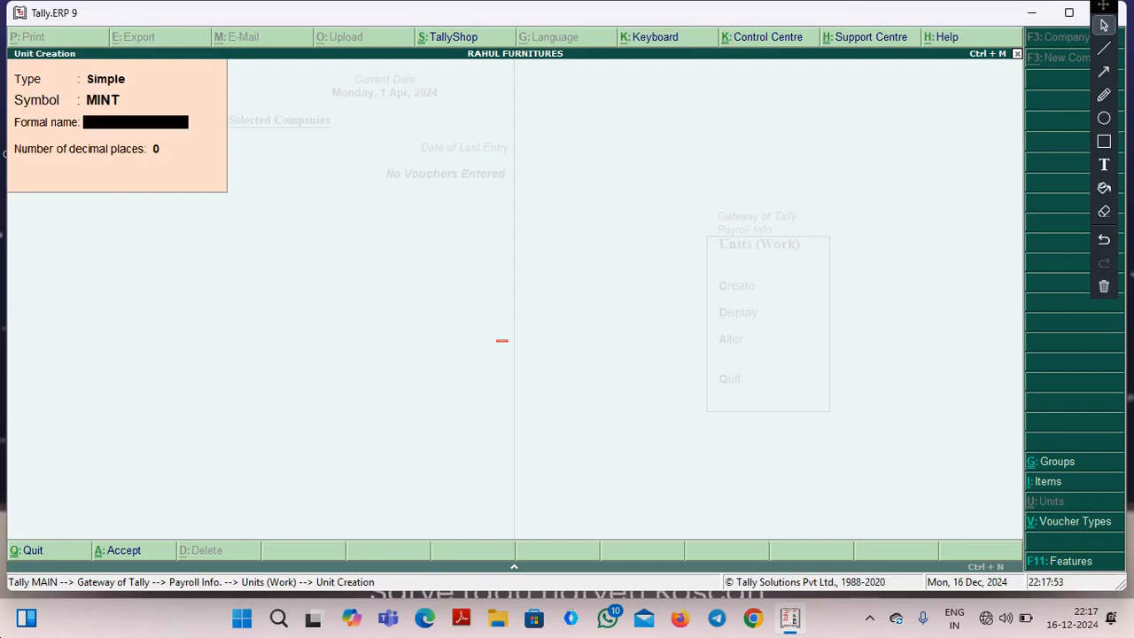
text(MINUTES)
key(Return)
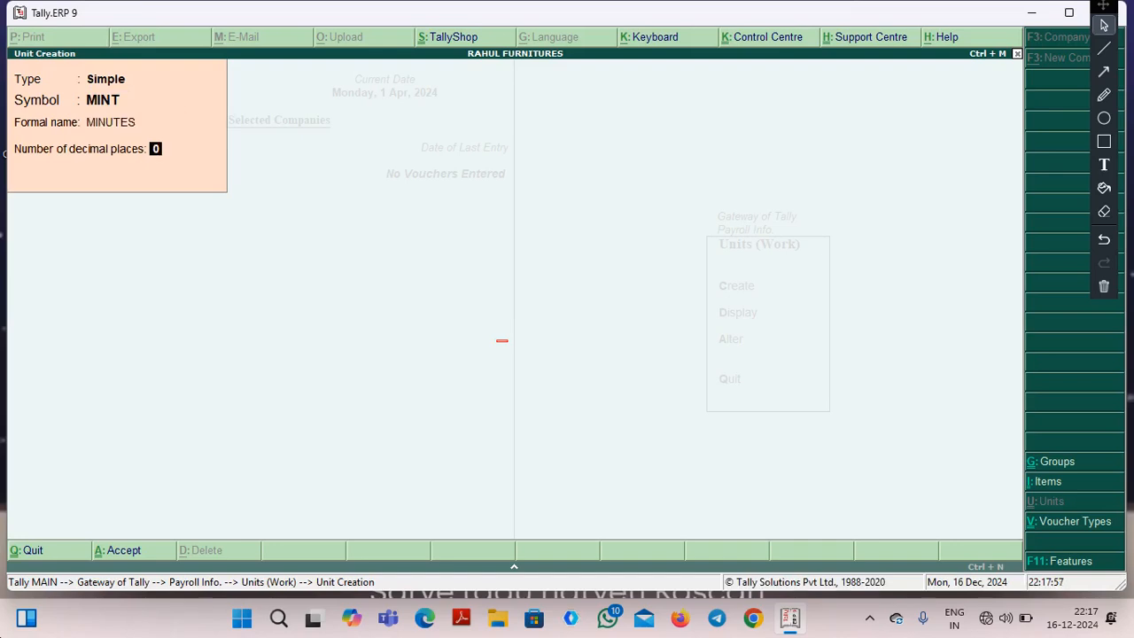
key(Return)
key(Return)
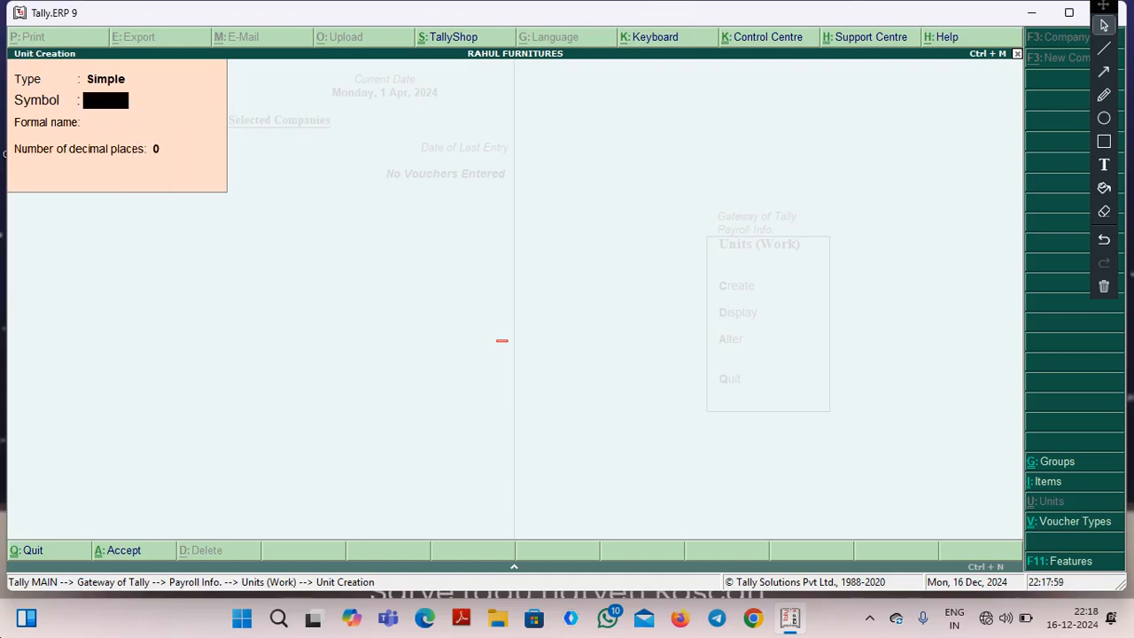
Create the compound unit HRS of 60 MINT, then leave the blank unit form and return to the payroll masters.
key(BackSpace)
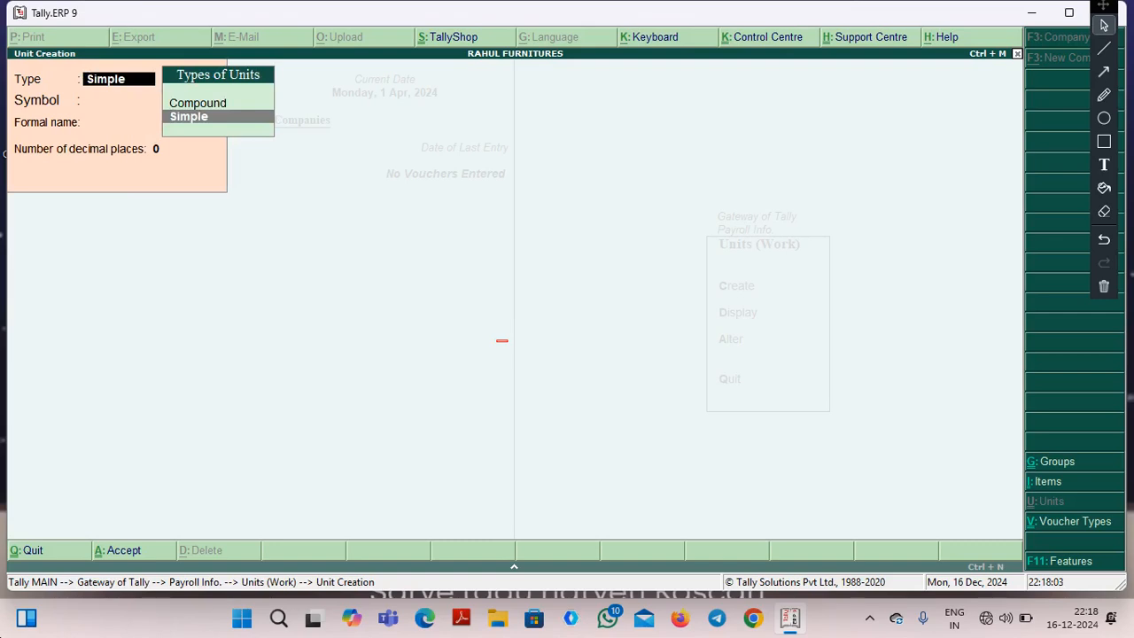
key(Up)
key(Return)
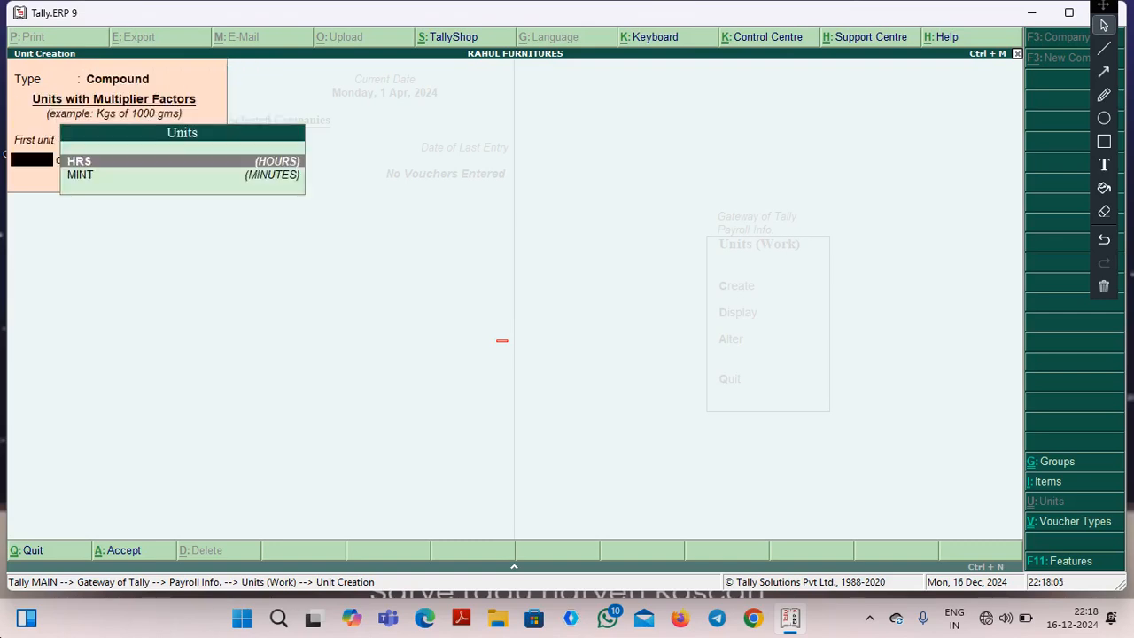
key(Return)
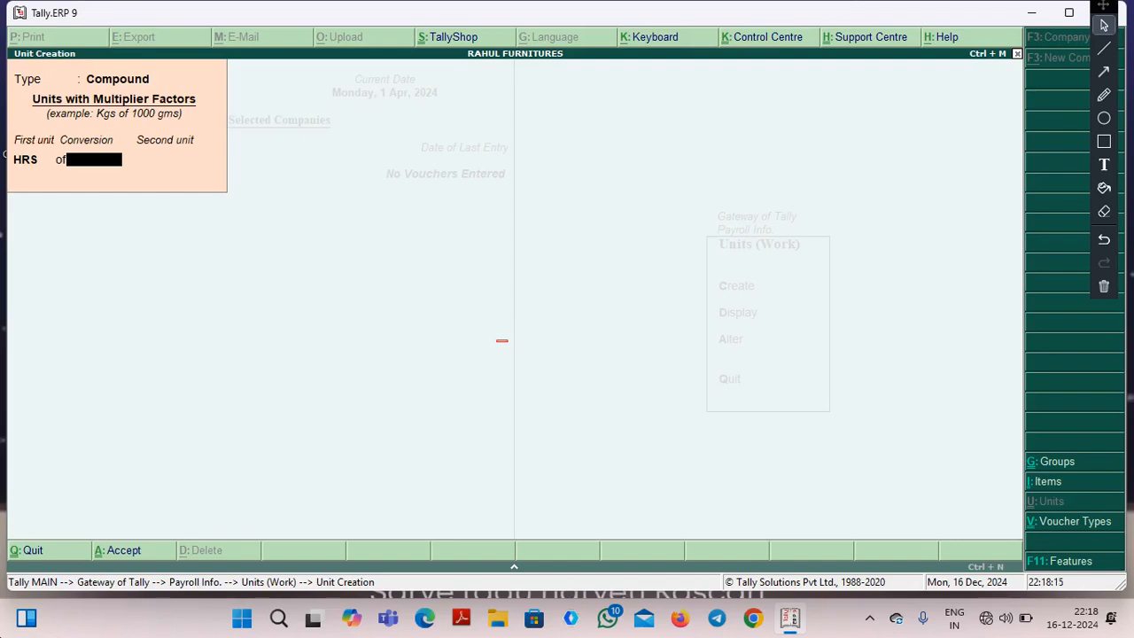
text(60)
key(Return)
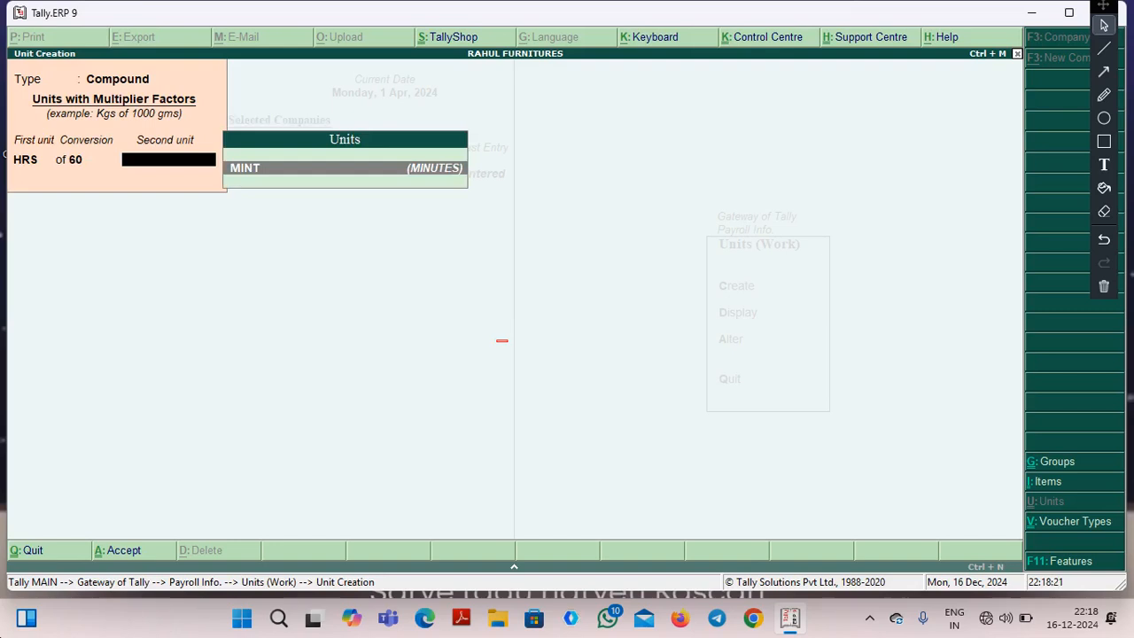
key(Return)
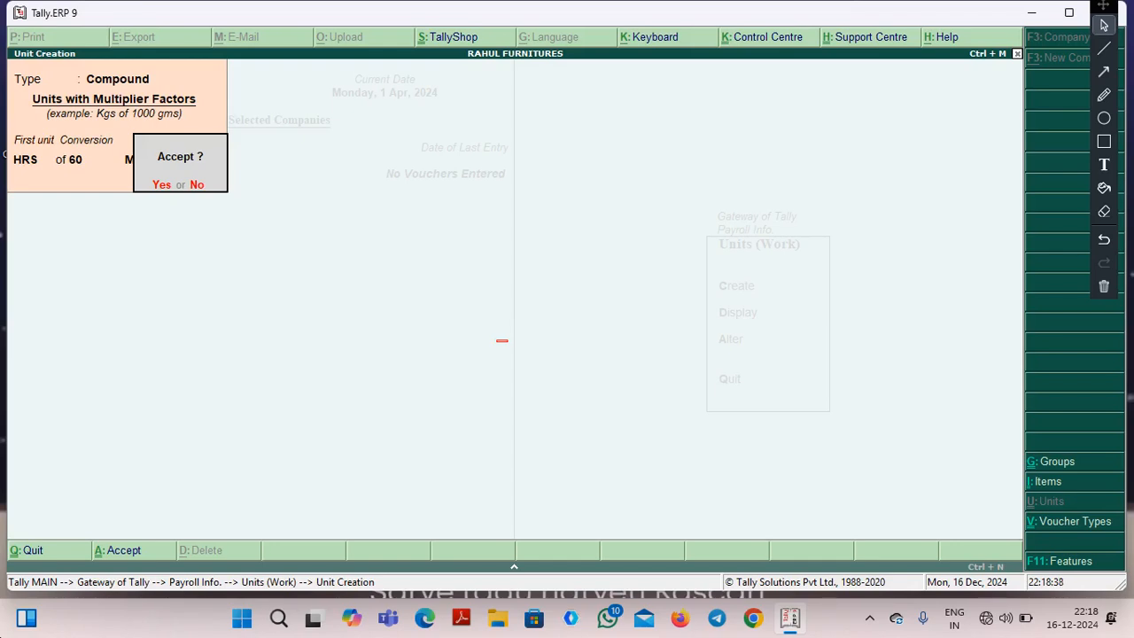
key(n)
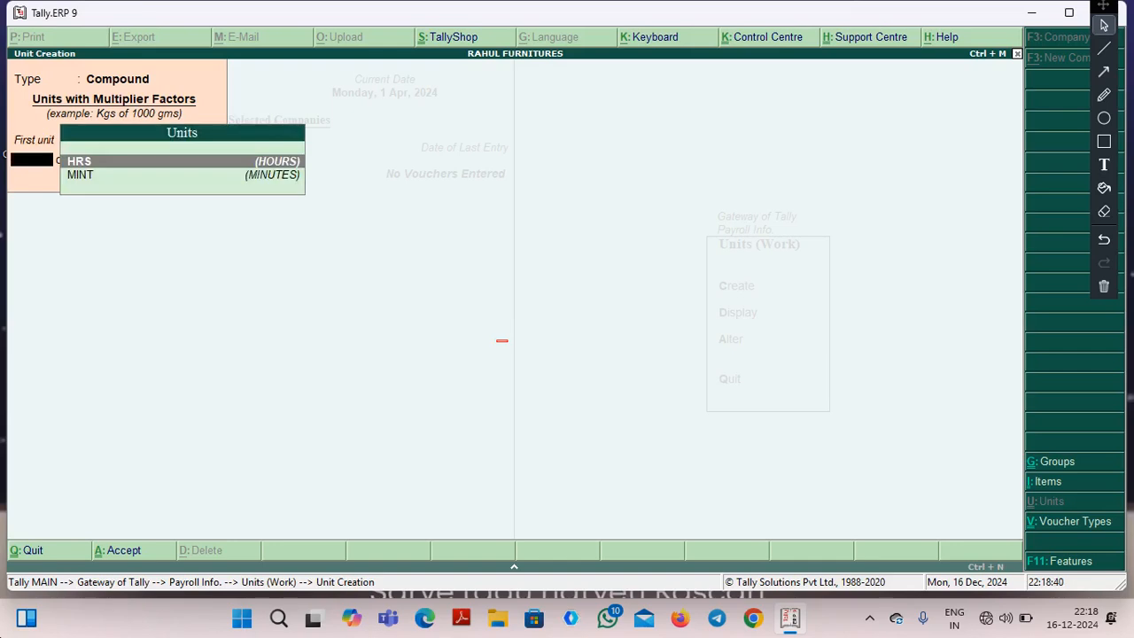
key(Escape)
key(y)
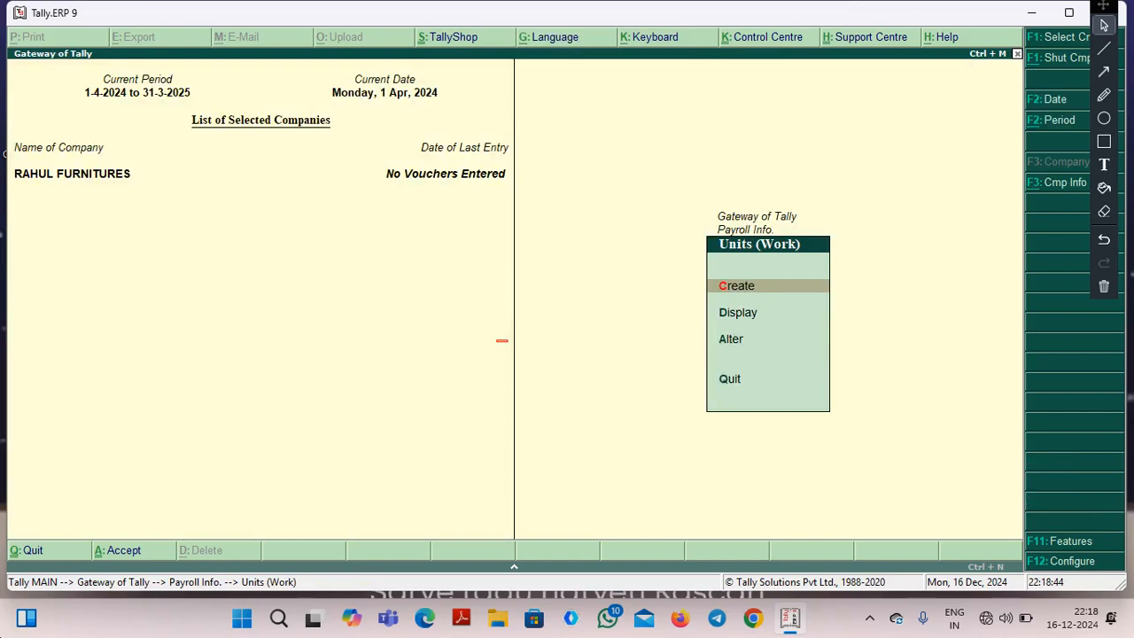
key(Escape)
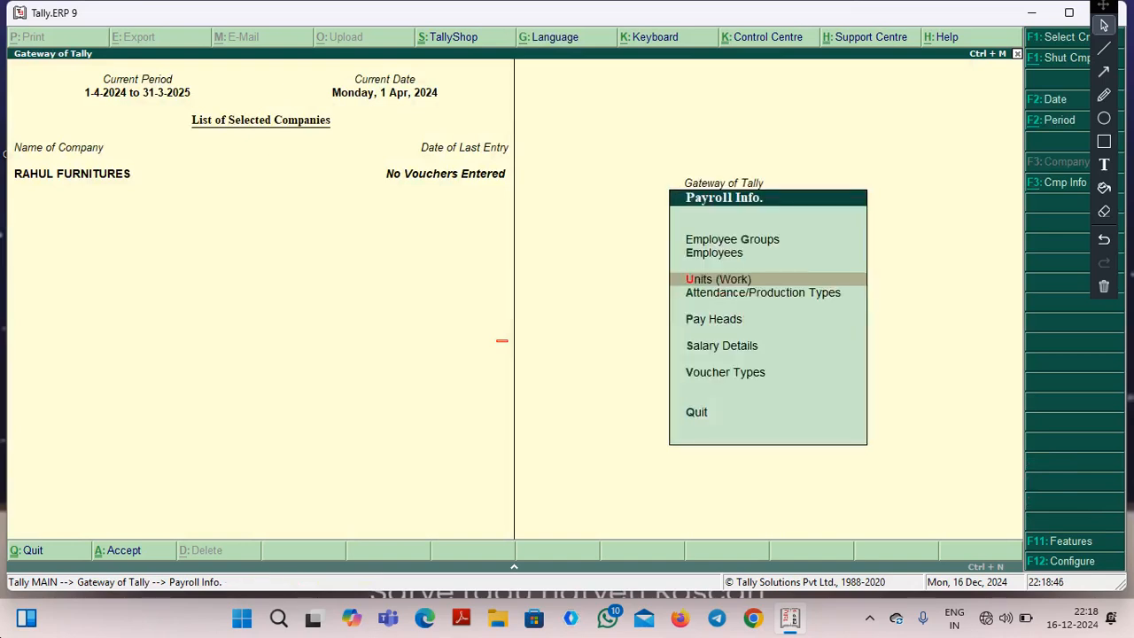
Review the list of created work units in the unit display, then return to the payroll masters.
key(Down)
key(Up)
key(Return)
key(Down)
key(Return)
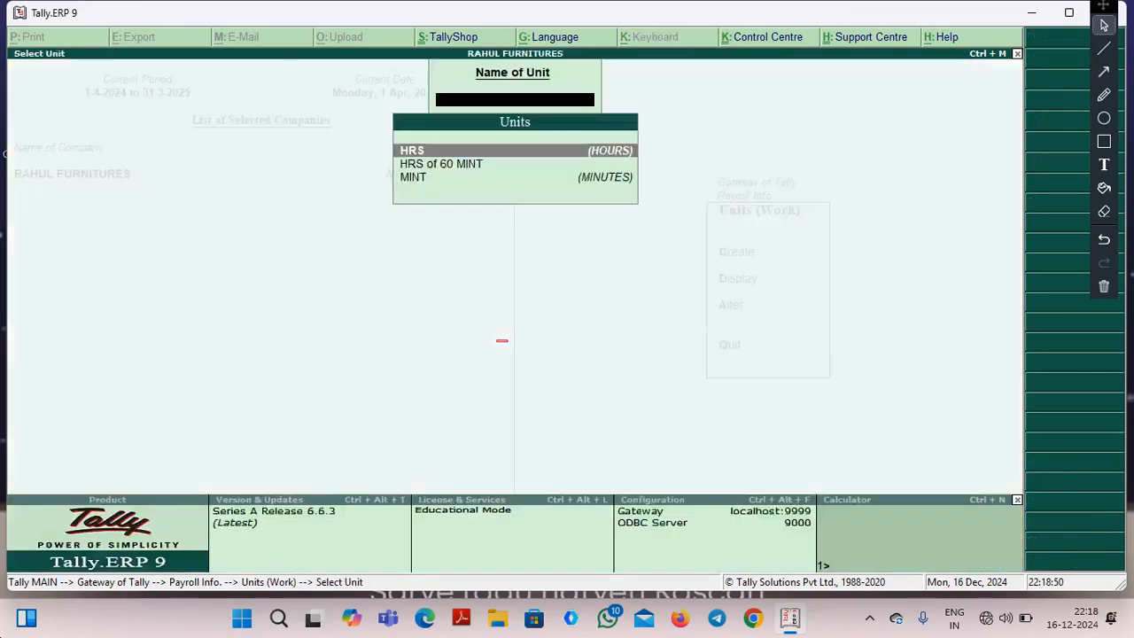
key(Down)
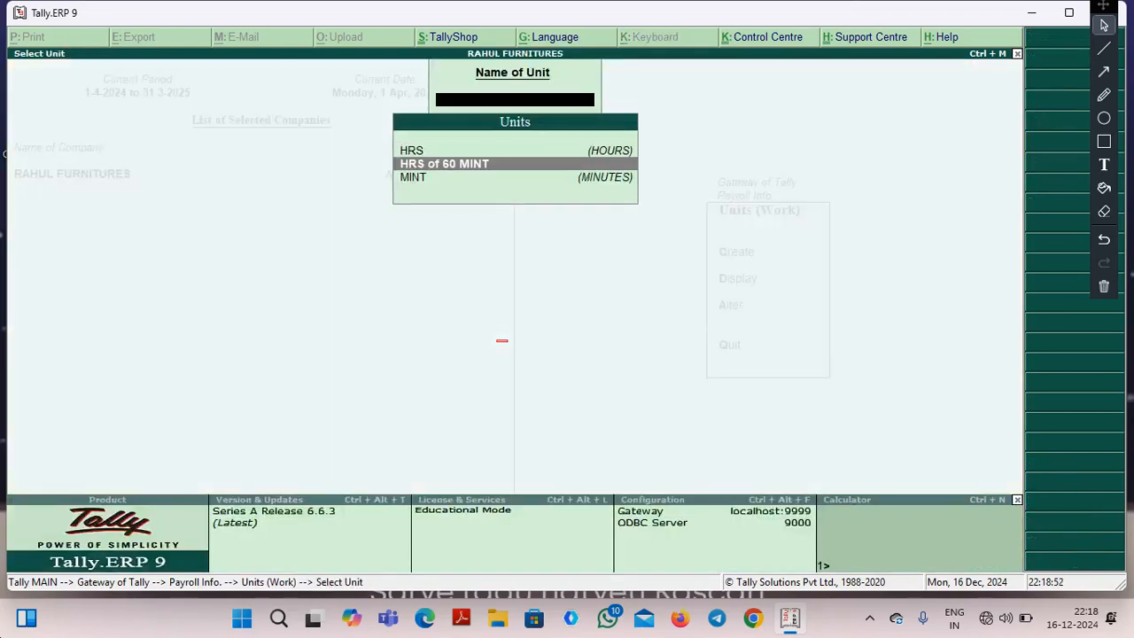
key(Down)
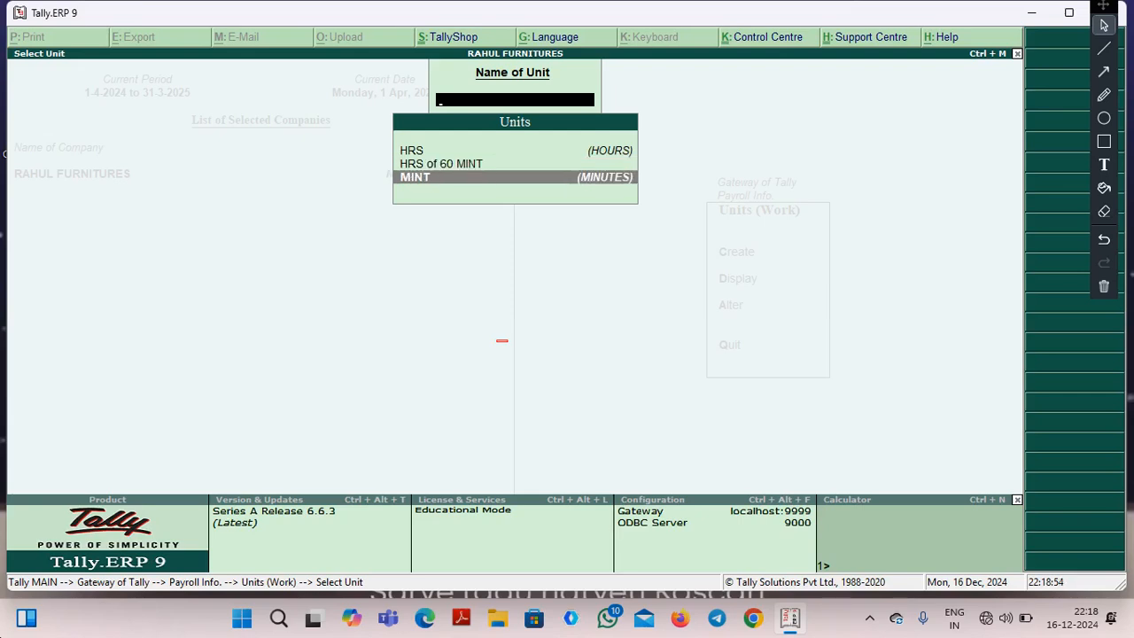
key(Escape)
key(Escape)
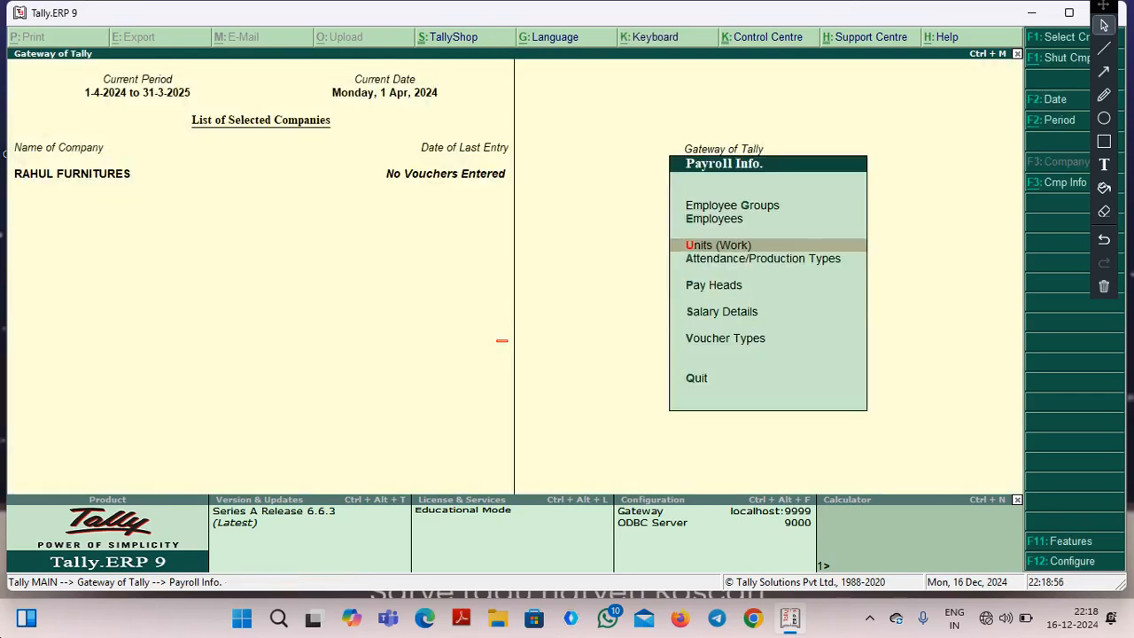
Start a new attendance/production type named PRESENT, with no alias, under Primary.
key(Down)
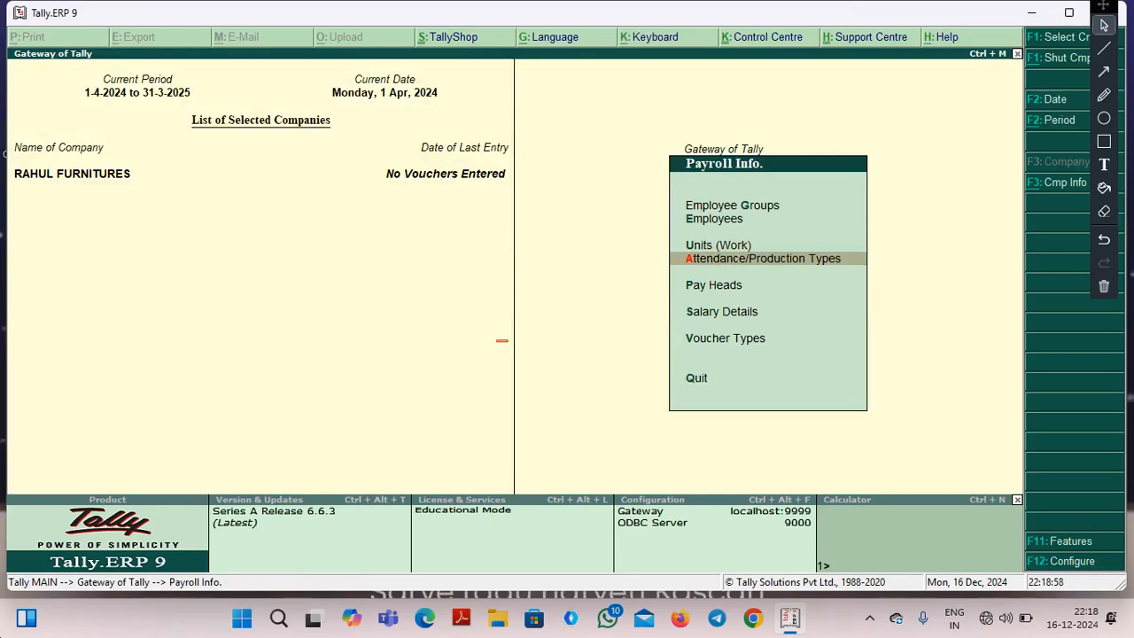
key(Return)
key(Return)
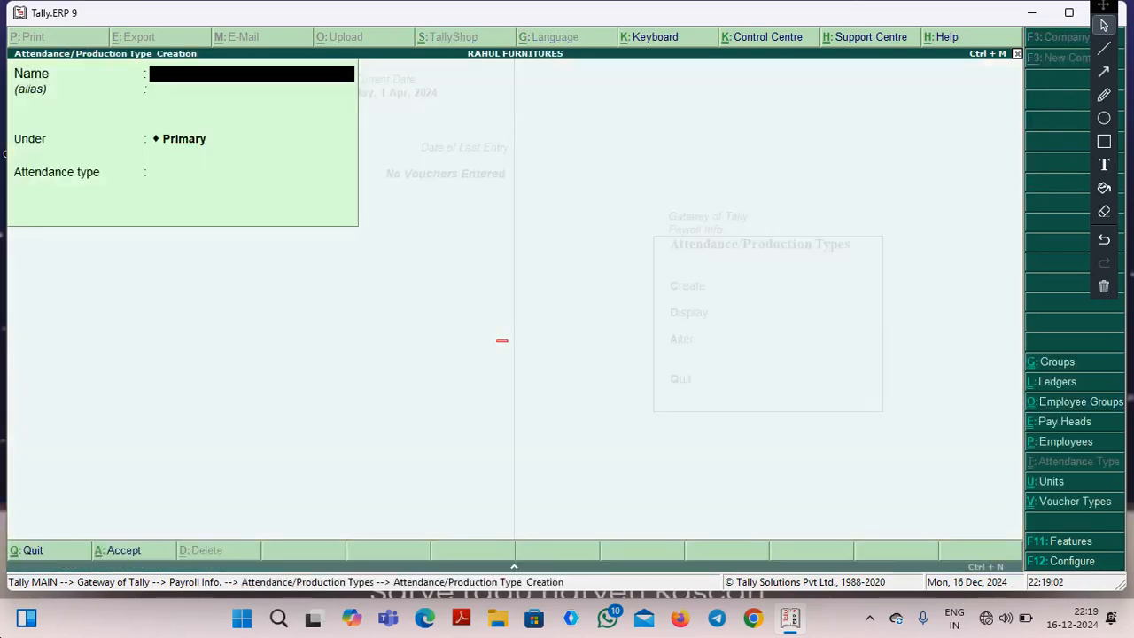
text(PRESENT)
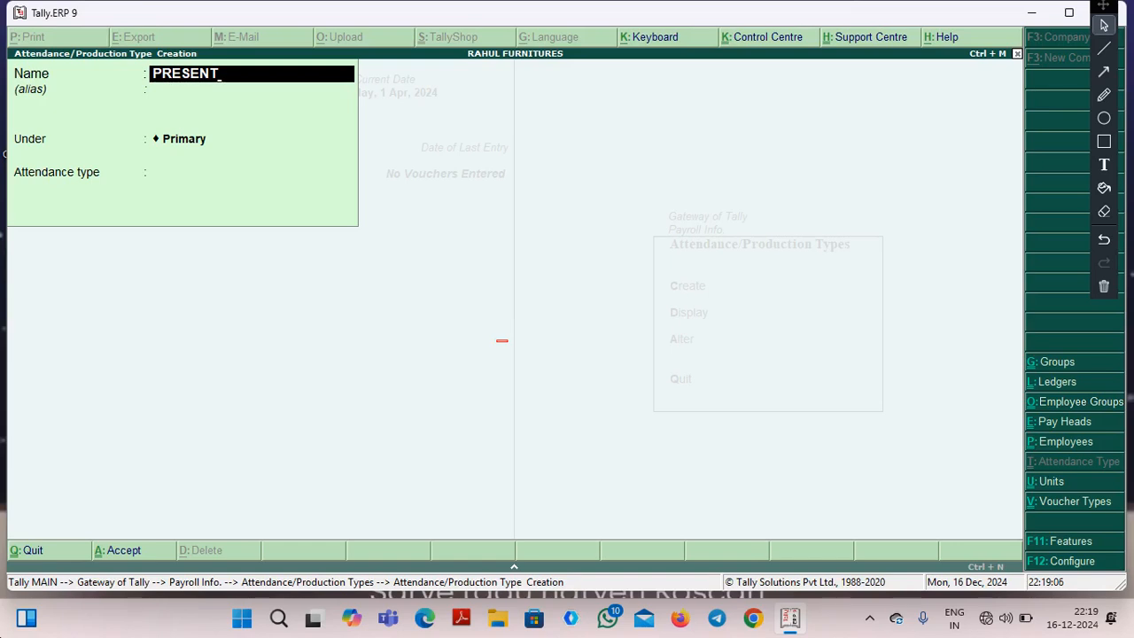
key(Return)
key(Return)
key(Return)
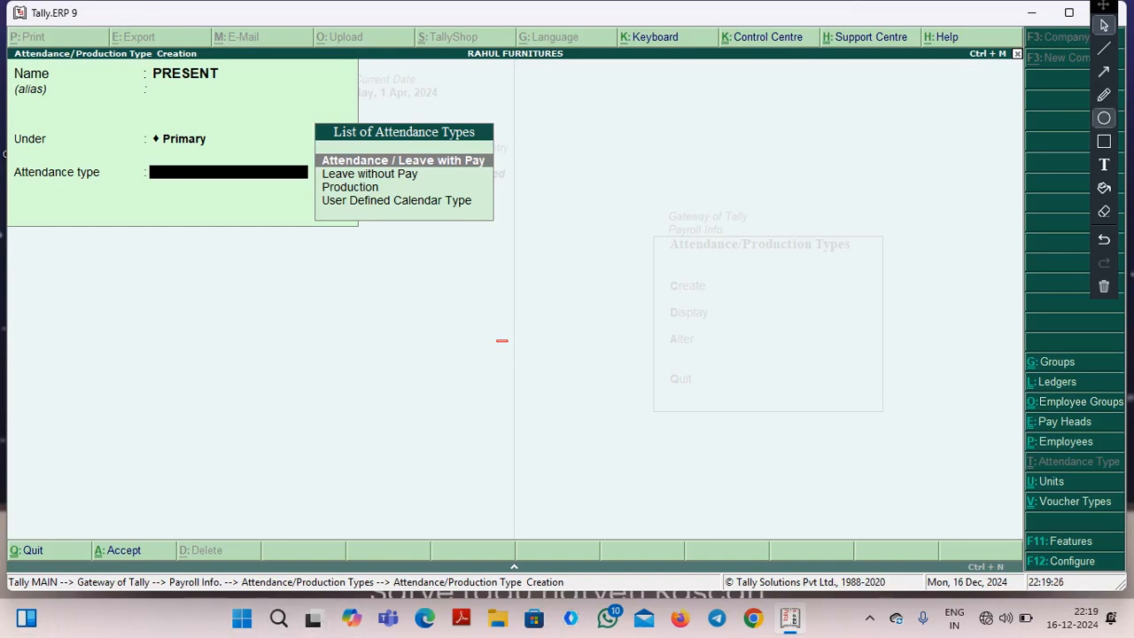
click(1104, 118)
mouse_move(398, 140)
mouse_down()
mouse_move(435, 174)
mouse_move(503, 185)
mouse_move(530, 174)
mouse_move(522, 182)
mouse_up()
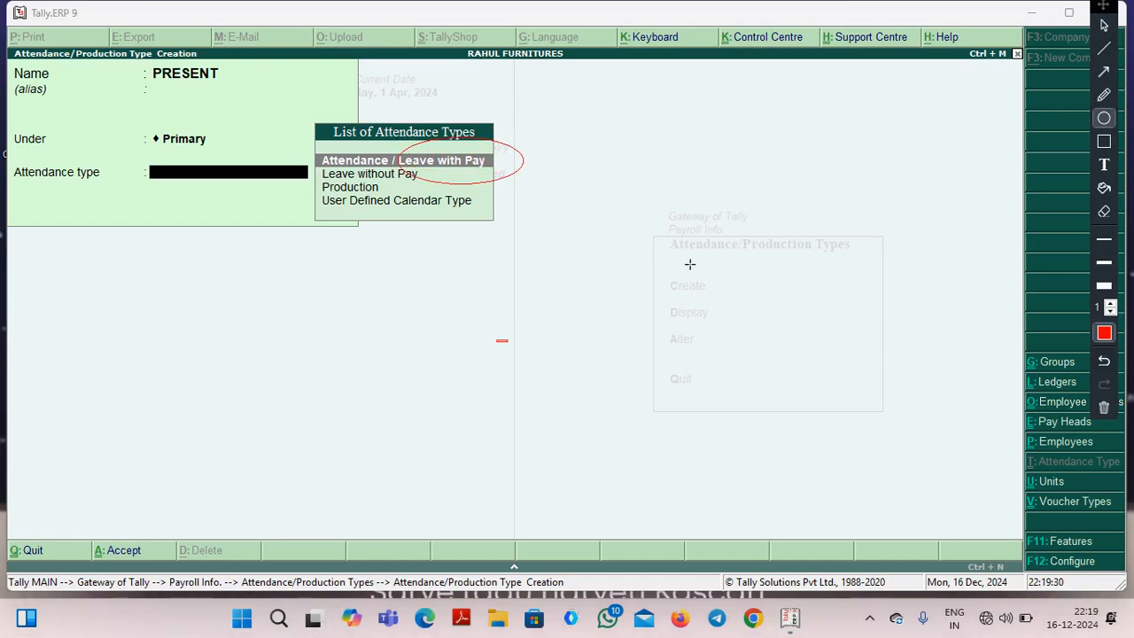
click(1104, 407)
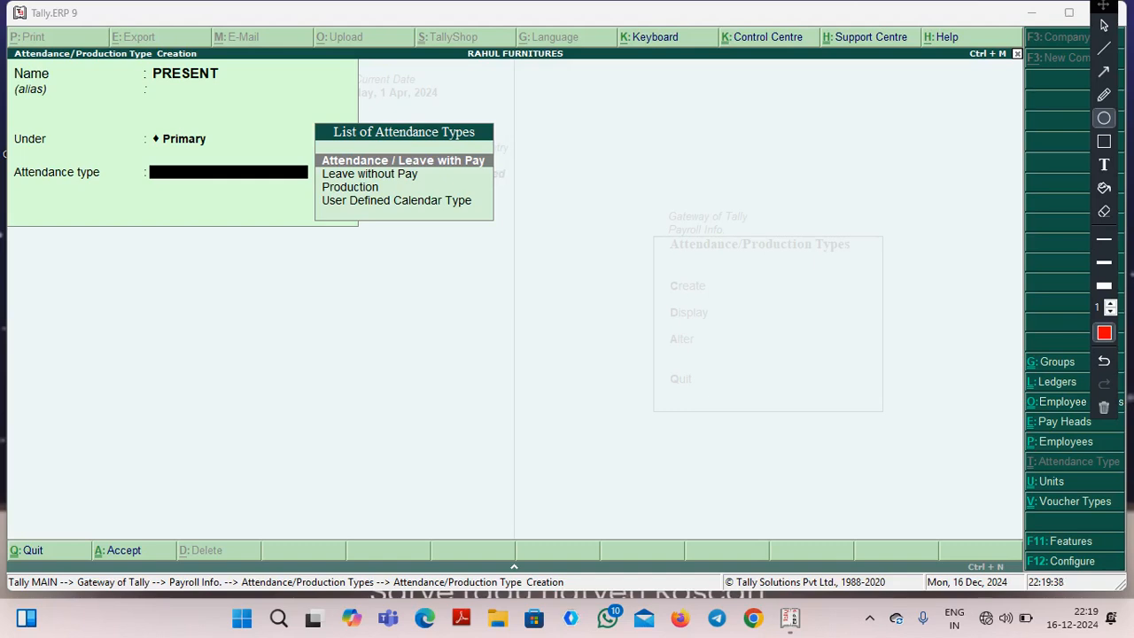
key(Escape)
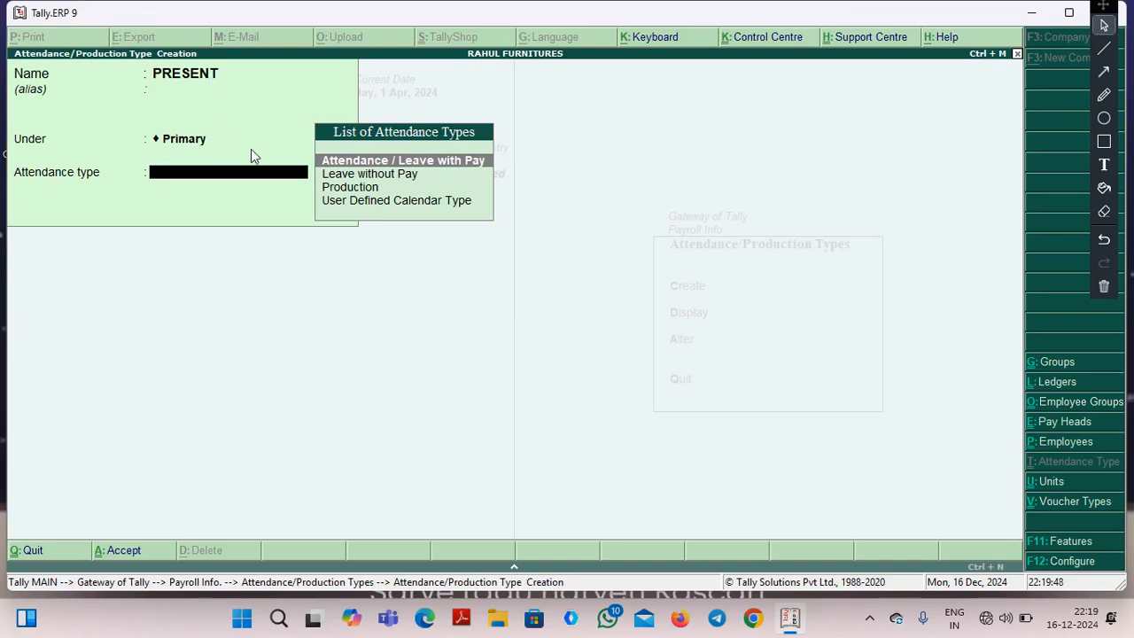
Set PRESENT's attendance type to Attendance / Leave with Pay with the period type Days, and save it.
click(362, 187)
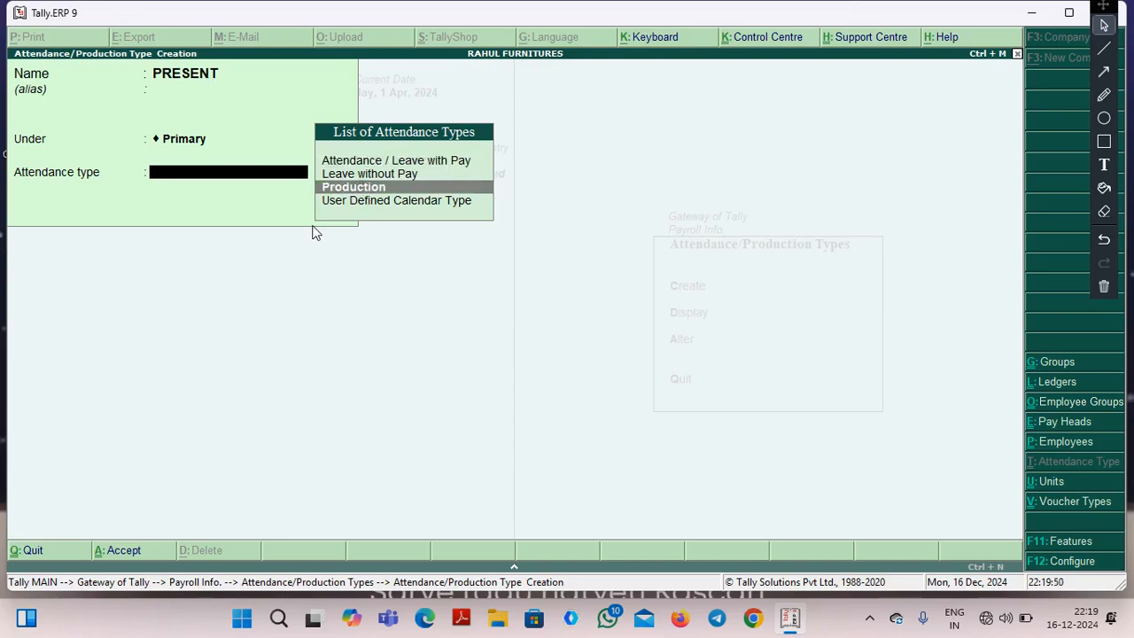
key(Up)
key(Up)
key(Return)
key(Return)
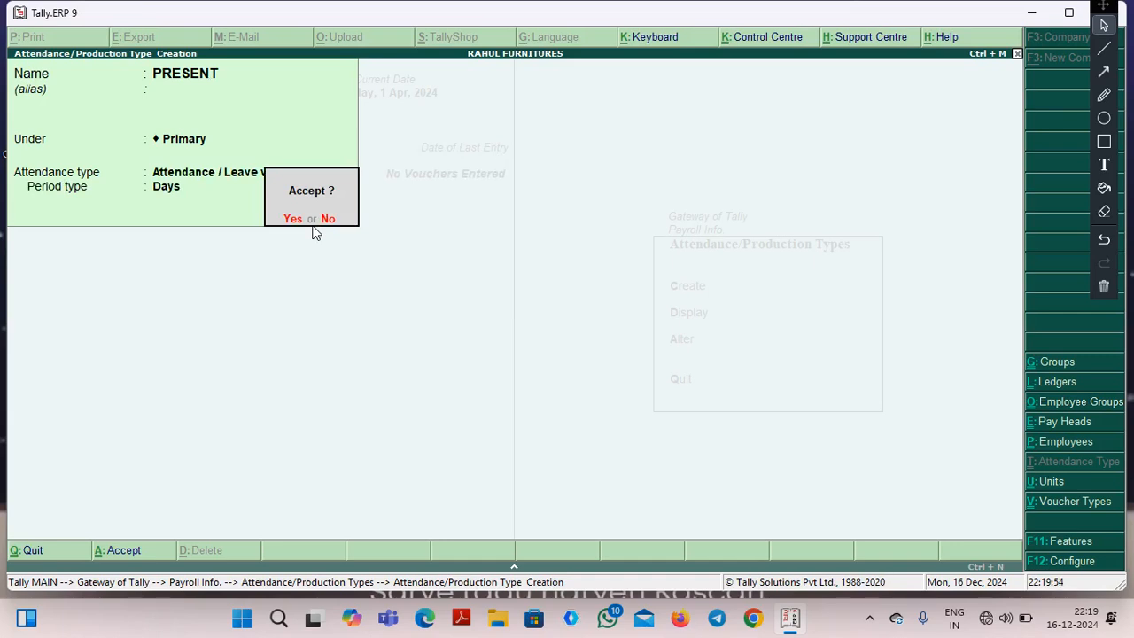
click(311, 220)
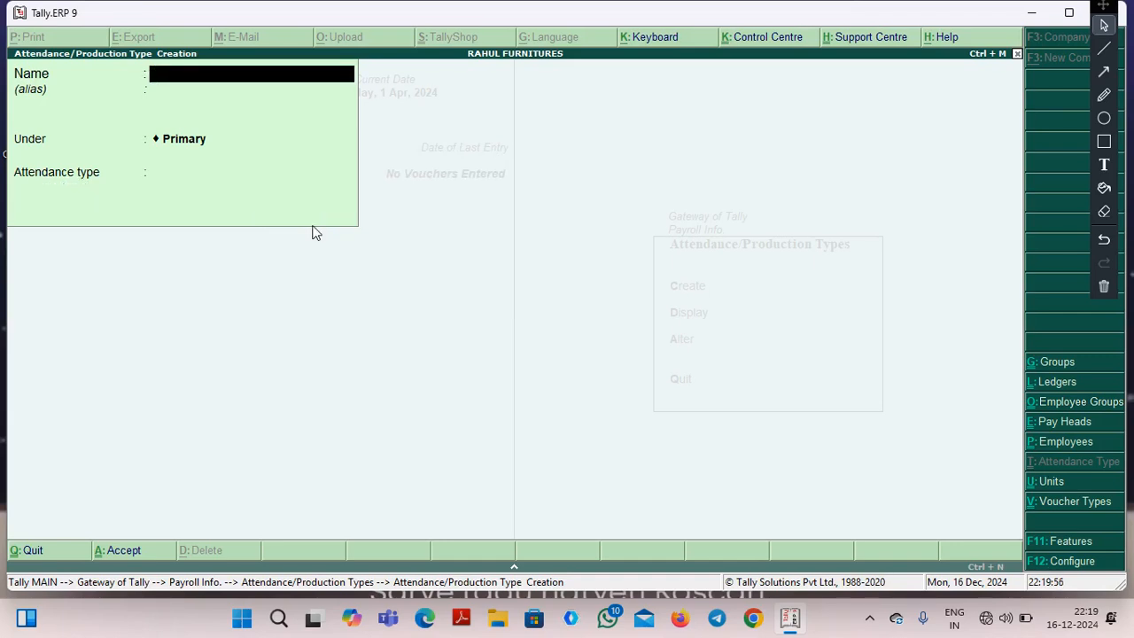
Create the attendance type ABSENT under Primary as Leave without Pay, with no alias.
text(ABSENT)
key(Return)
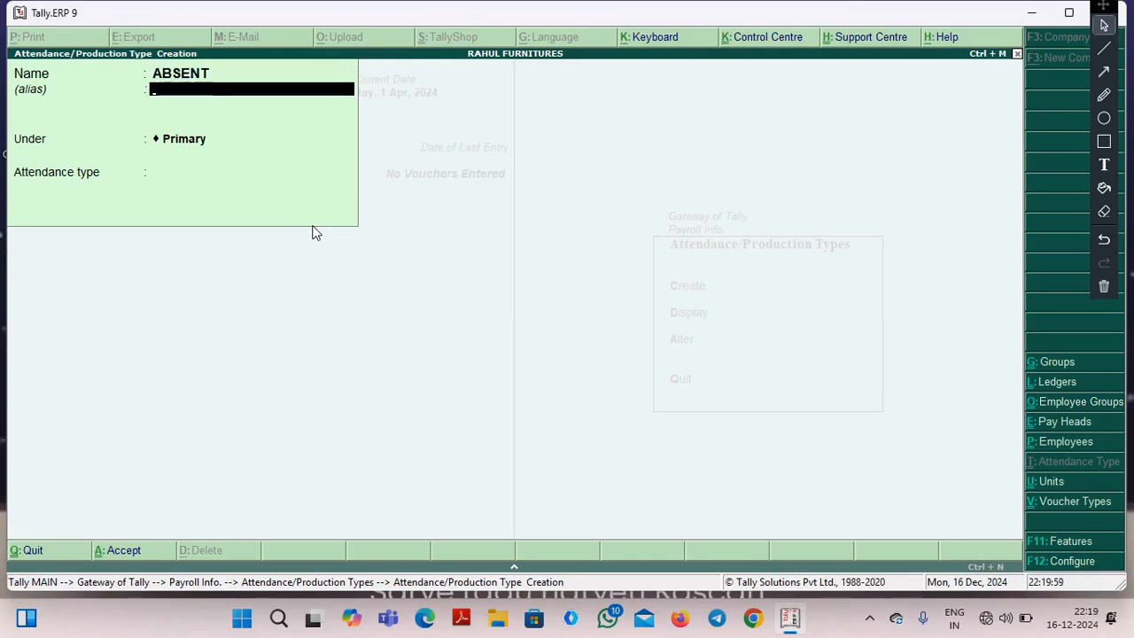
key(Return)
key(Return)
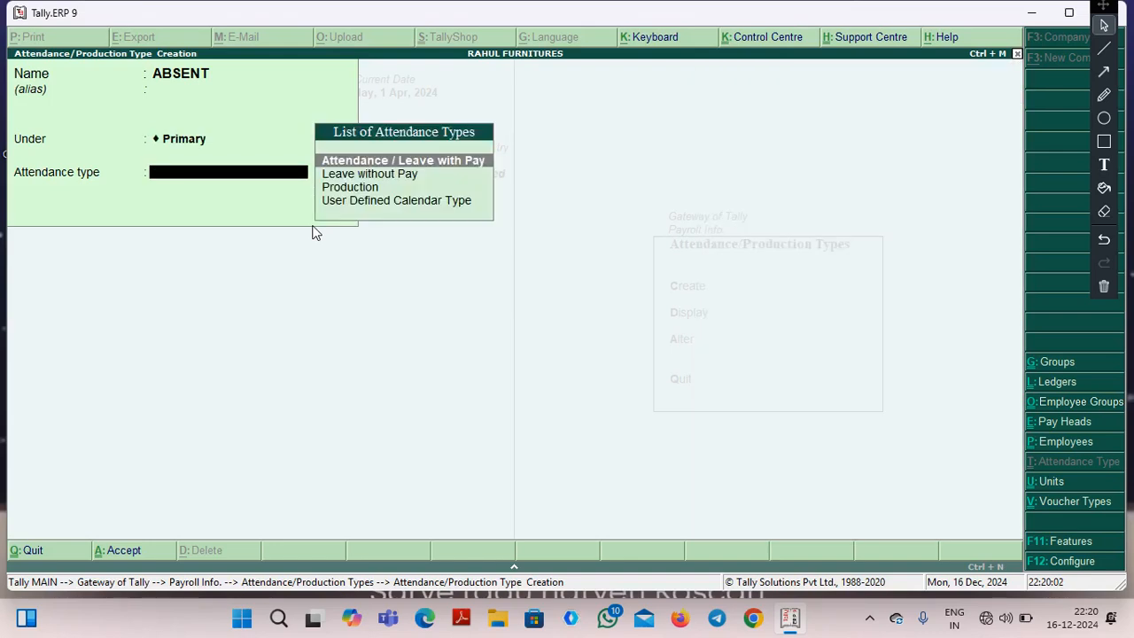
key(Down)
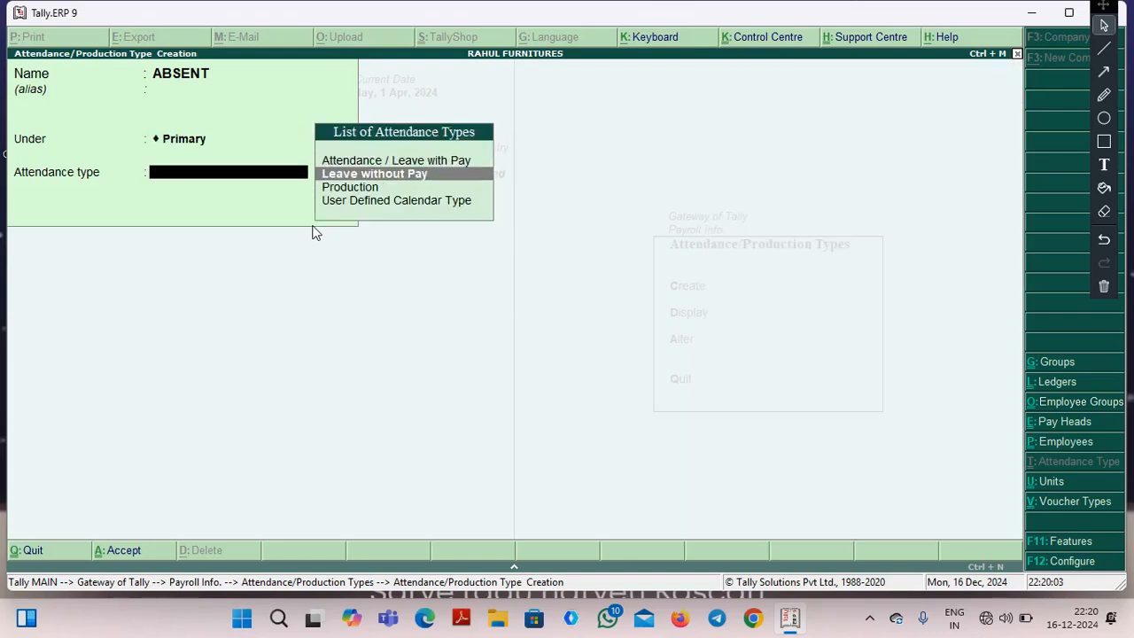
key(Return)
key(Return)
key(Return)
Create the attendance type OVERTIME under Primary as Production, measured in the unit HRS of 60 MINT.
text(OVERTIME)
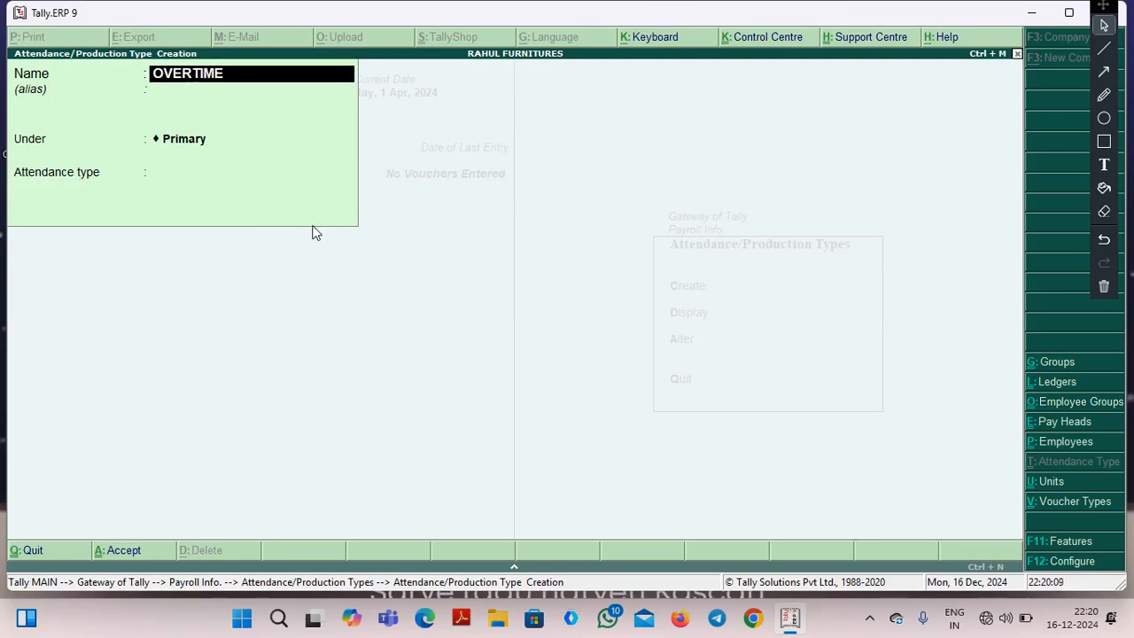
key(Return)
key(Return)
key(Return)
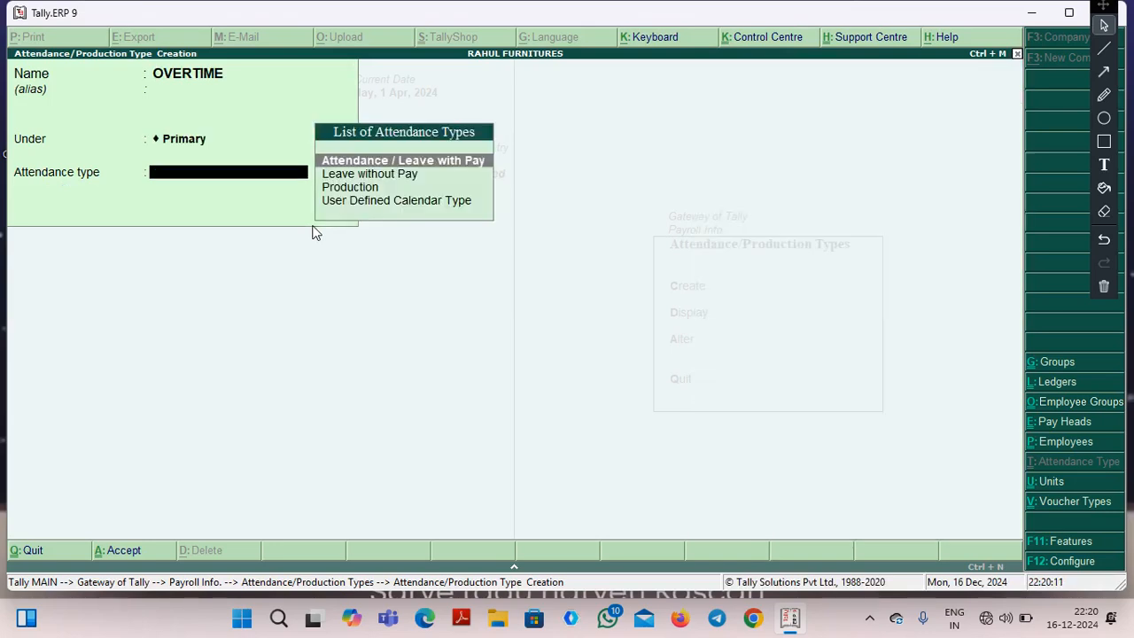
key(Down)
key(Down)
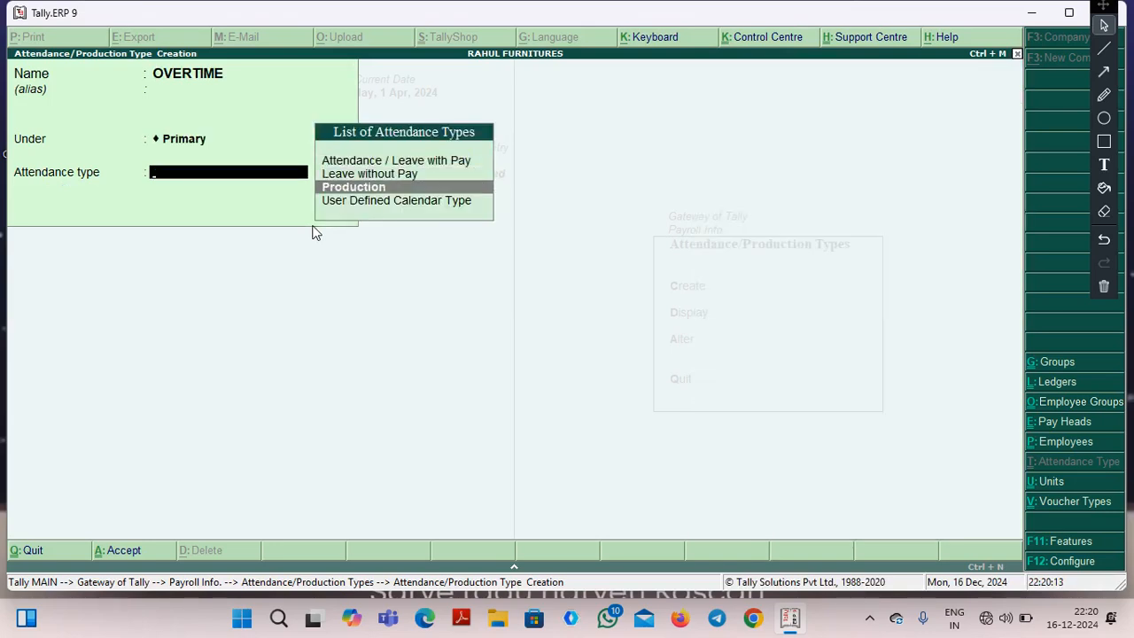
key(Return)
key(Down)
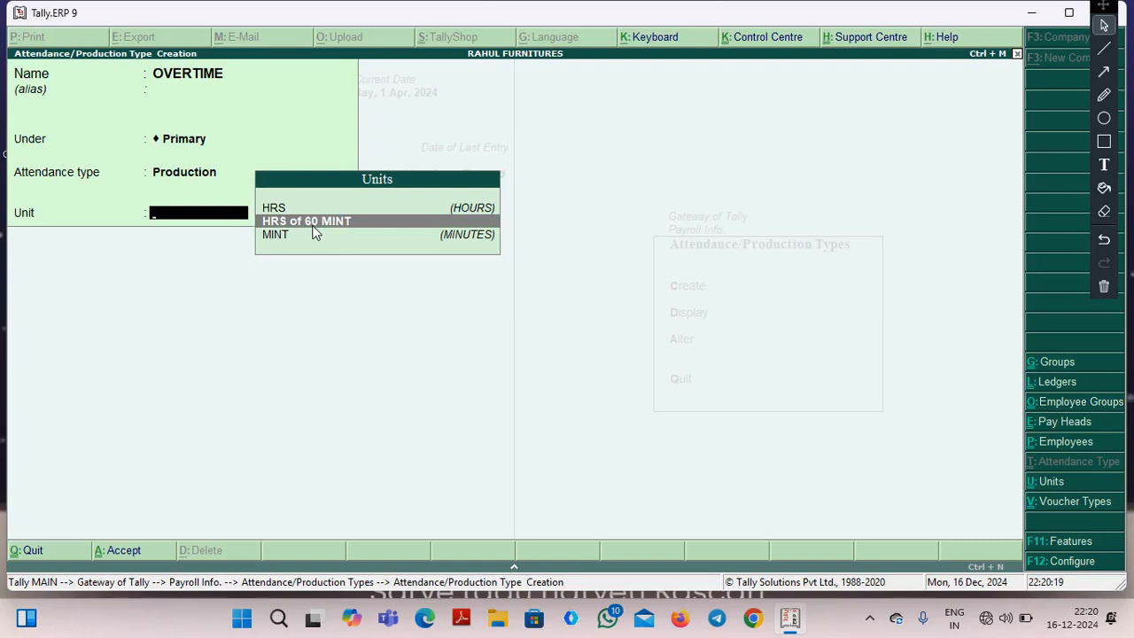
key(Return)
key(Return)
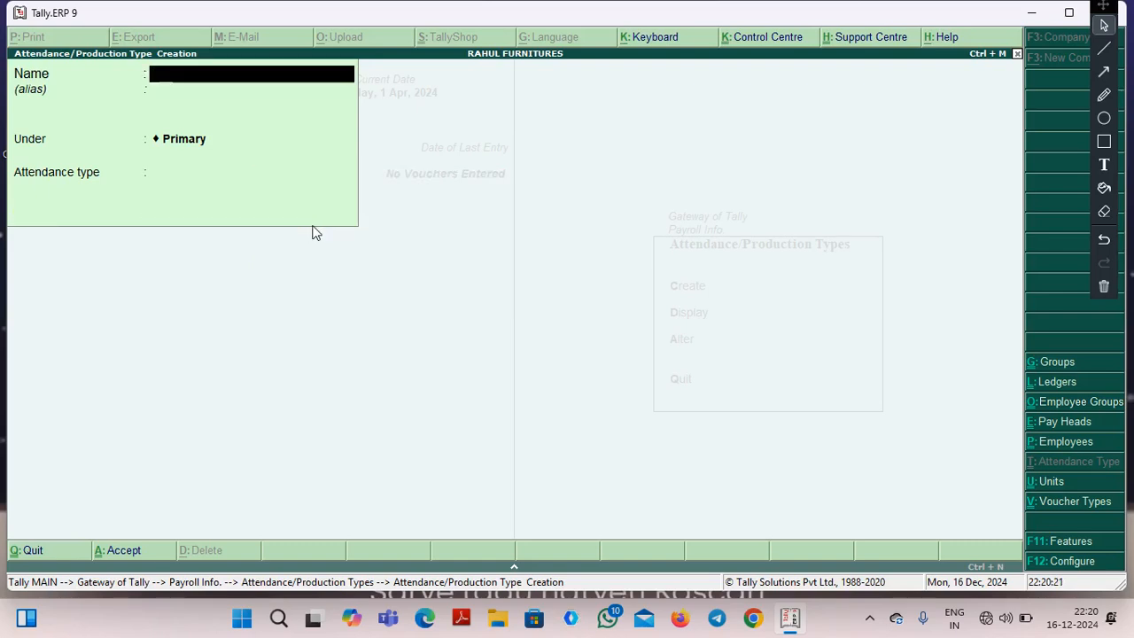
Leave the blank attendance type form and open the Pay Heads options in the payroll masters.
key(Escape)
key(Escape)
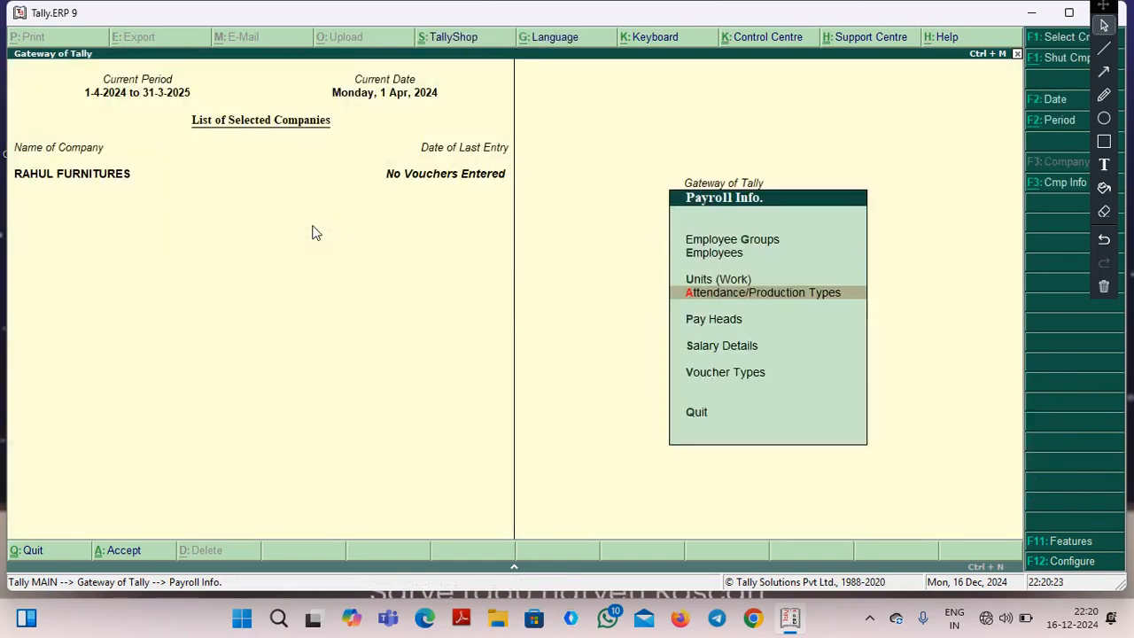
key(Down)
key(Return)
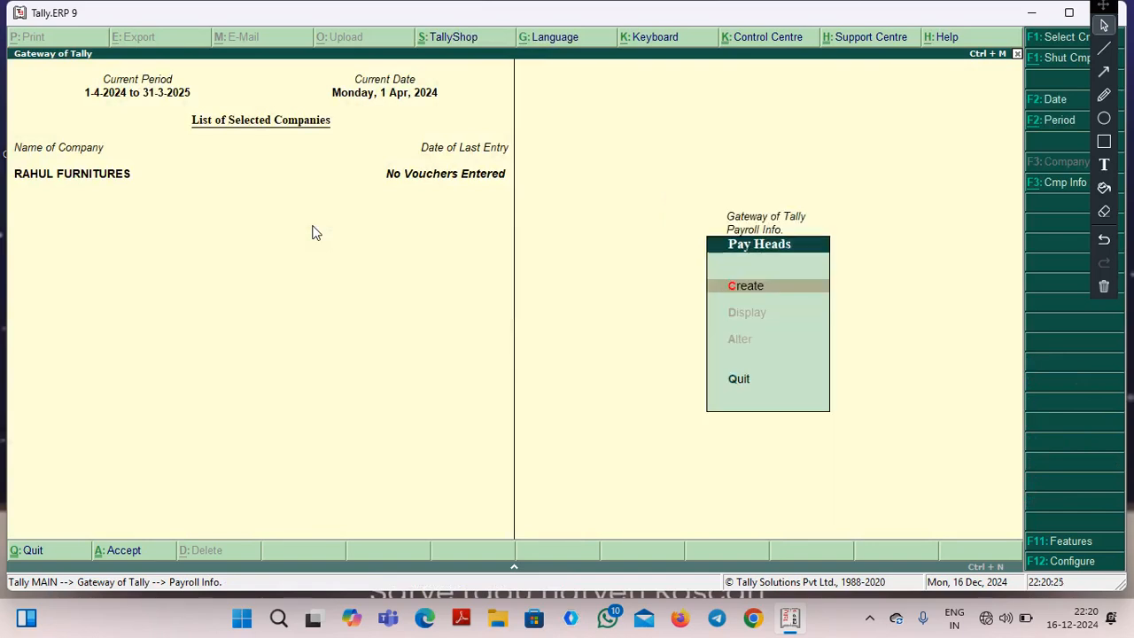
Start a new pay head named BASIC SALARY with the type Earnings for Employees and the income type Fixed.
key(Return)
text(NASIC)
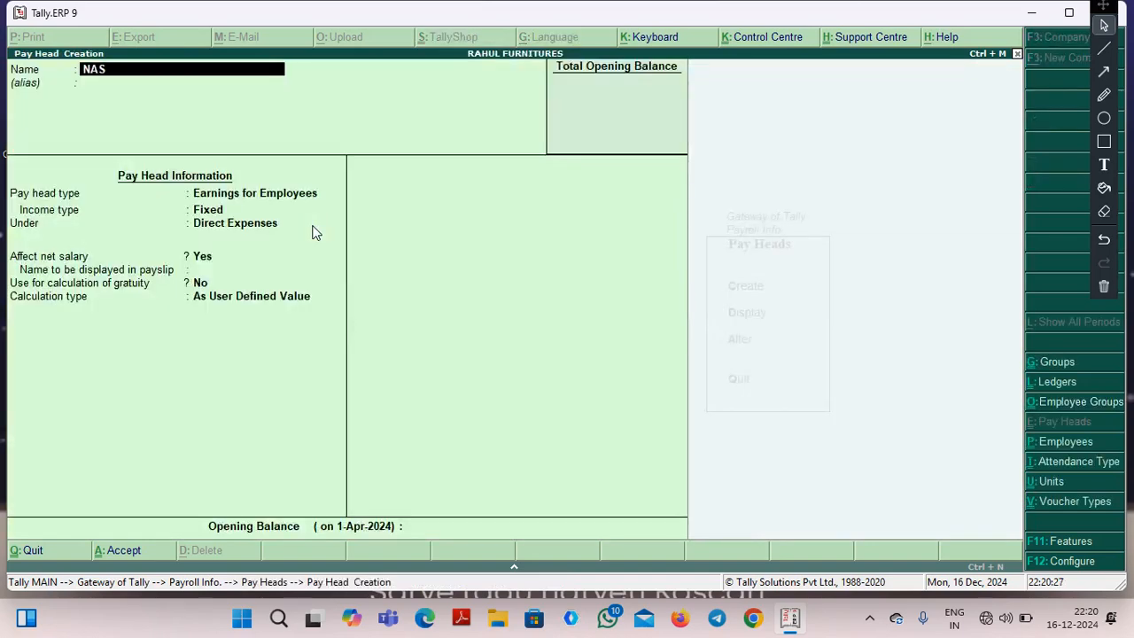
key(BackSpace)
key(BackSpace)
key(BackSpace)
key(BackSpace)
key(BackSpace)
text(BASIC SALARY)
key(Return)
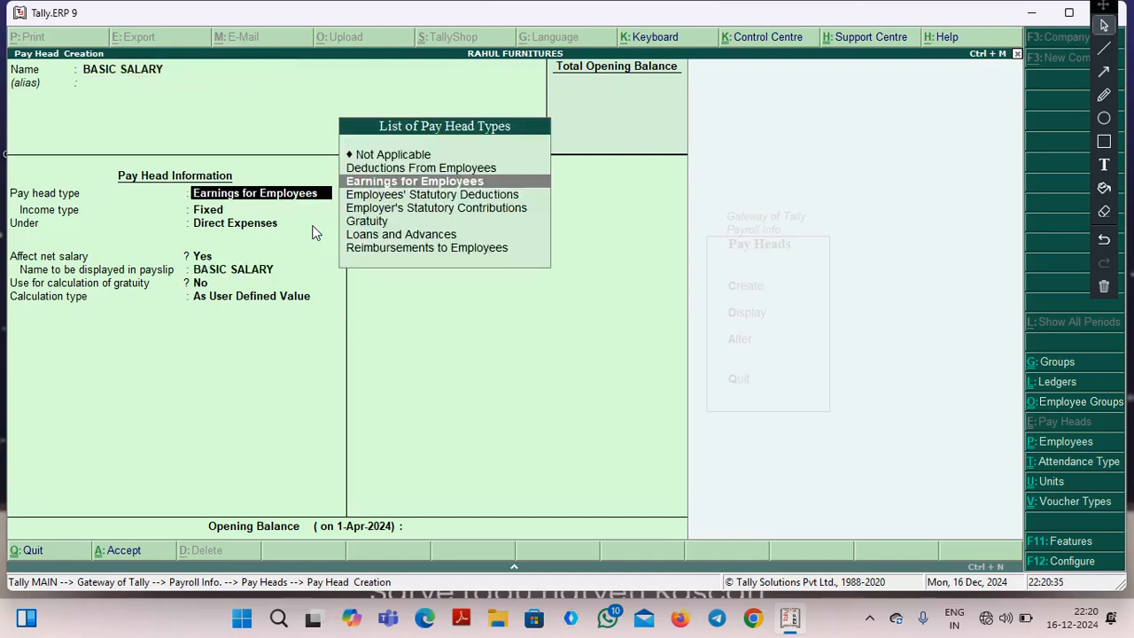
key(Return)
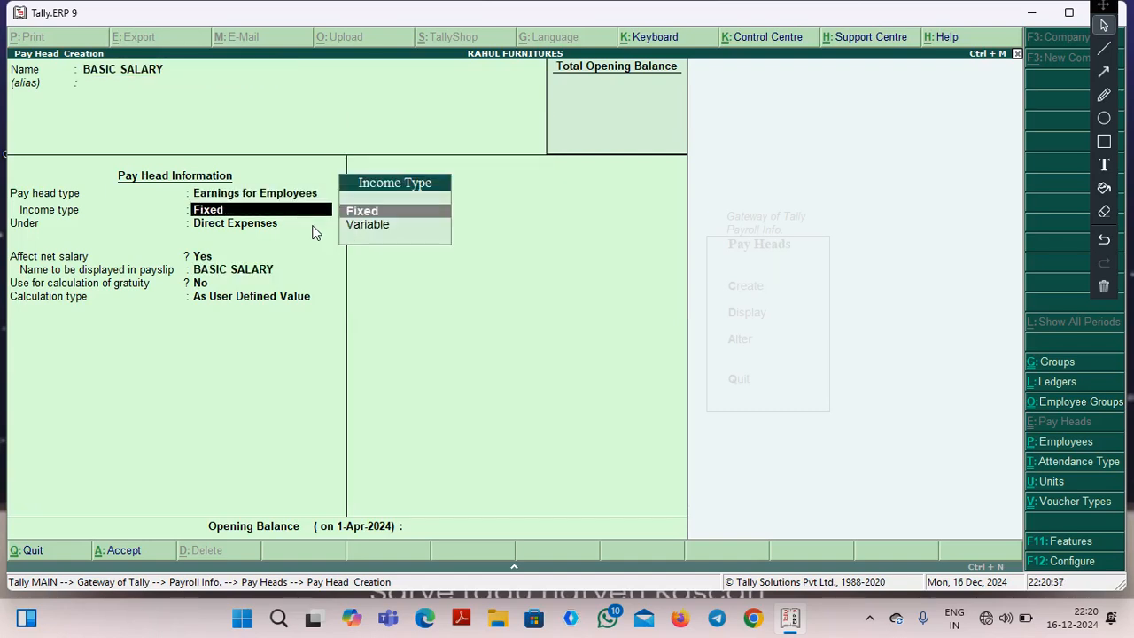
key(Return)
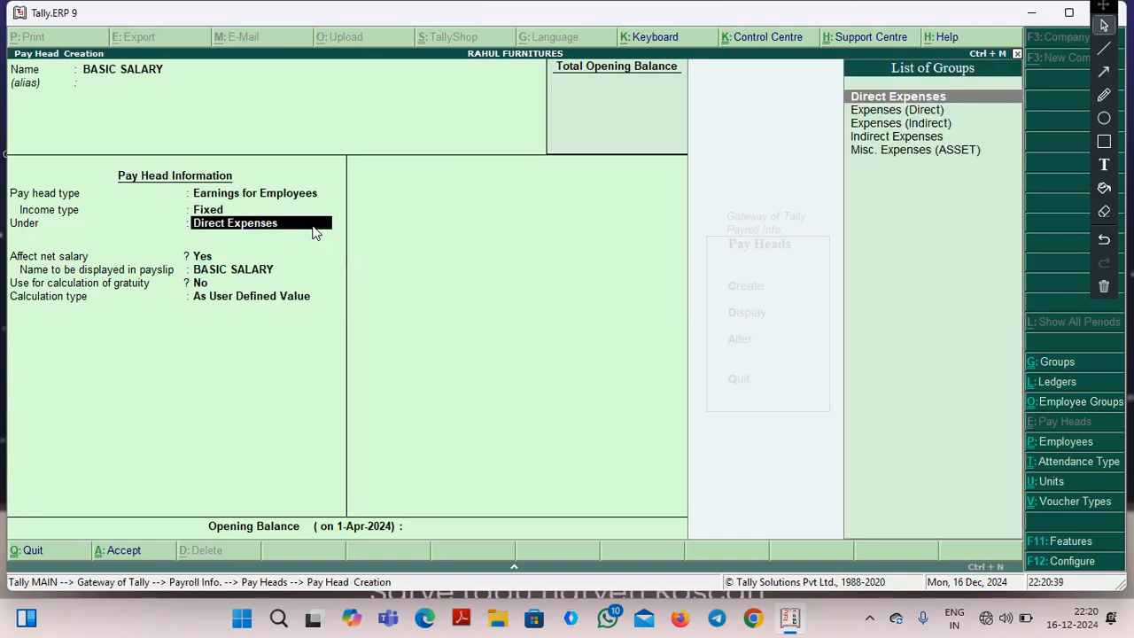
Place BASIC SALARY under Indirect Expenses, affecting net salary, with BASIC SALARY as its payslip name and no gratuity use.
key(Down)
key(Down)
key(Down)
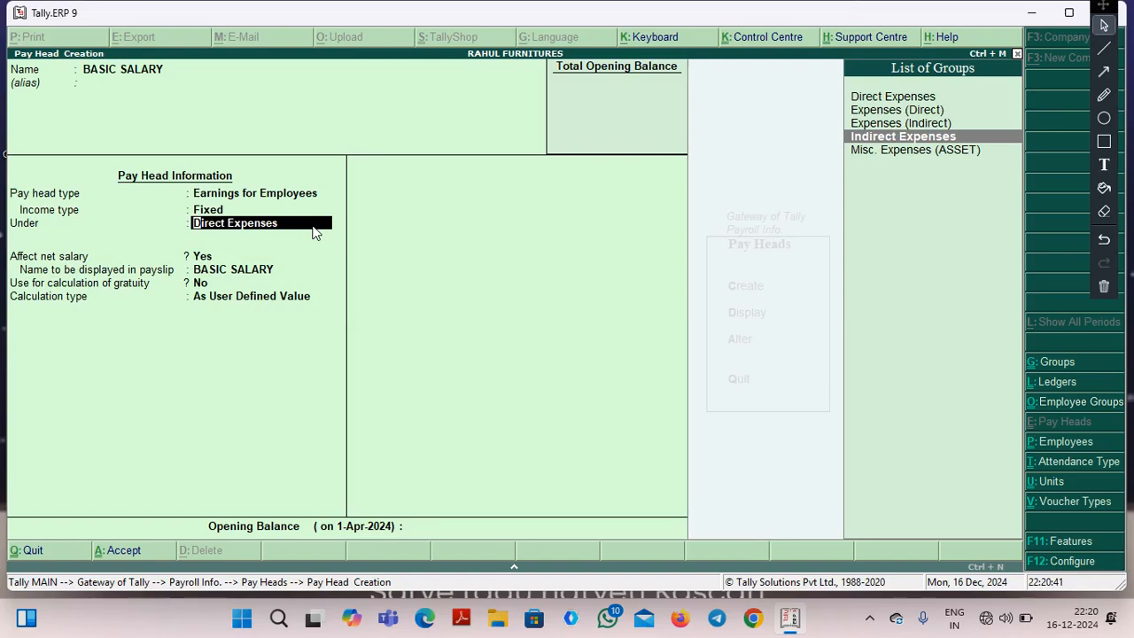
key(Return)
key(Return)
key(Return)
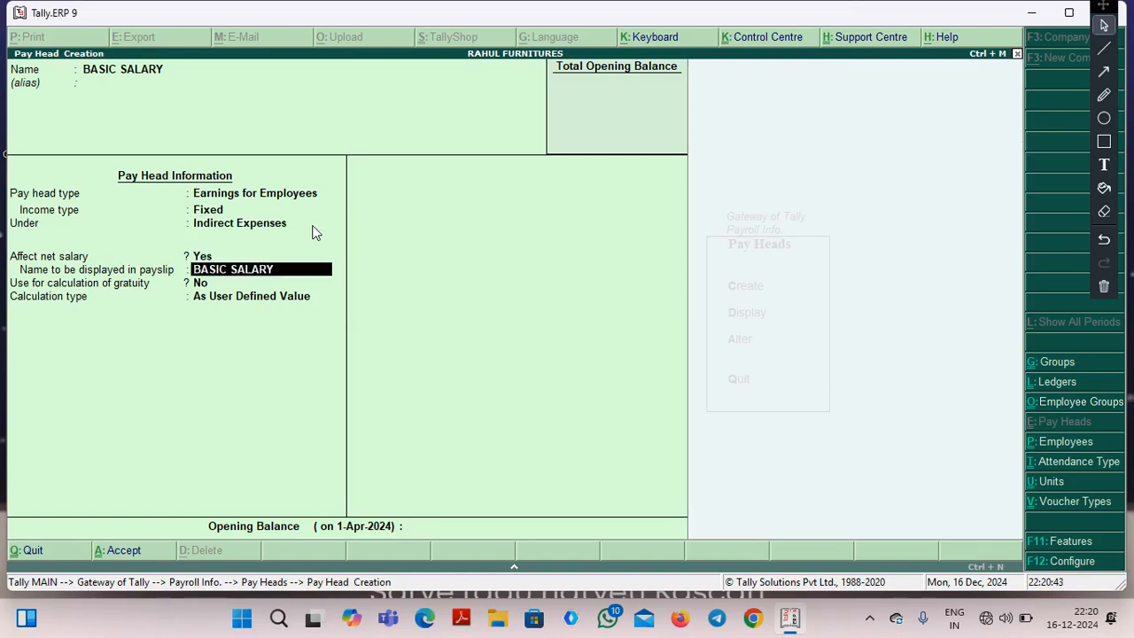
key(Return)
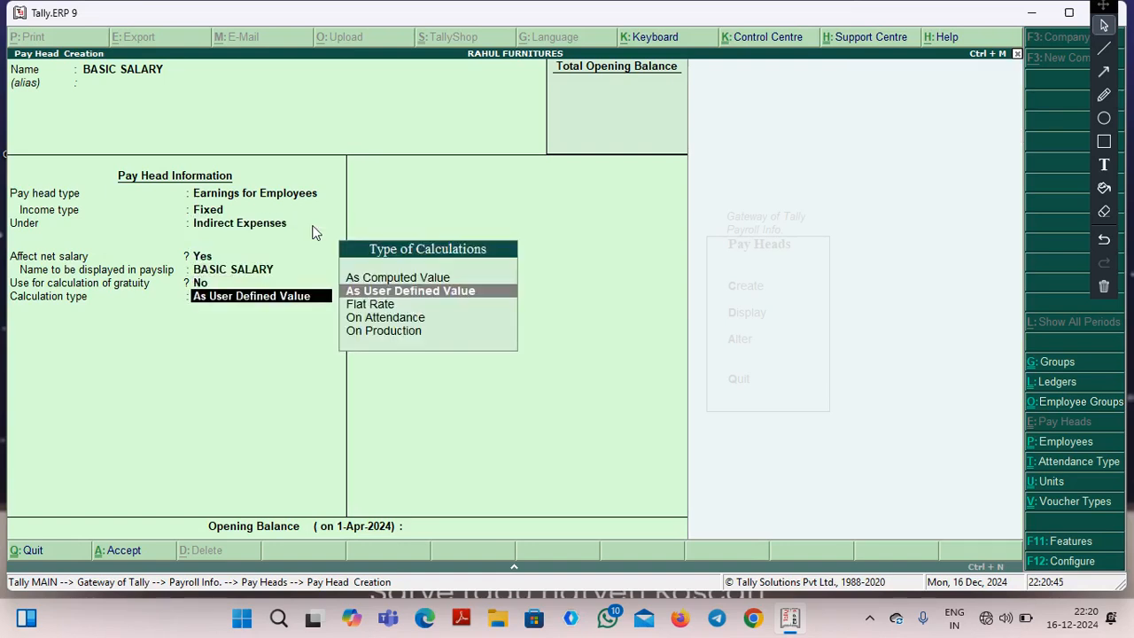
Calculate BASIC SALARY On Attendance, with attendance/leave with pay Not Applicable and ABSENT as leave without pay.
key(Down)
key(Down)
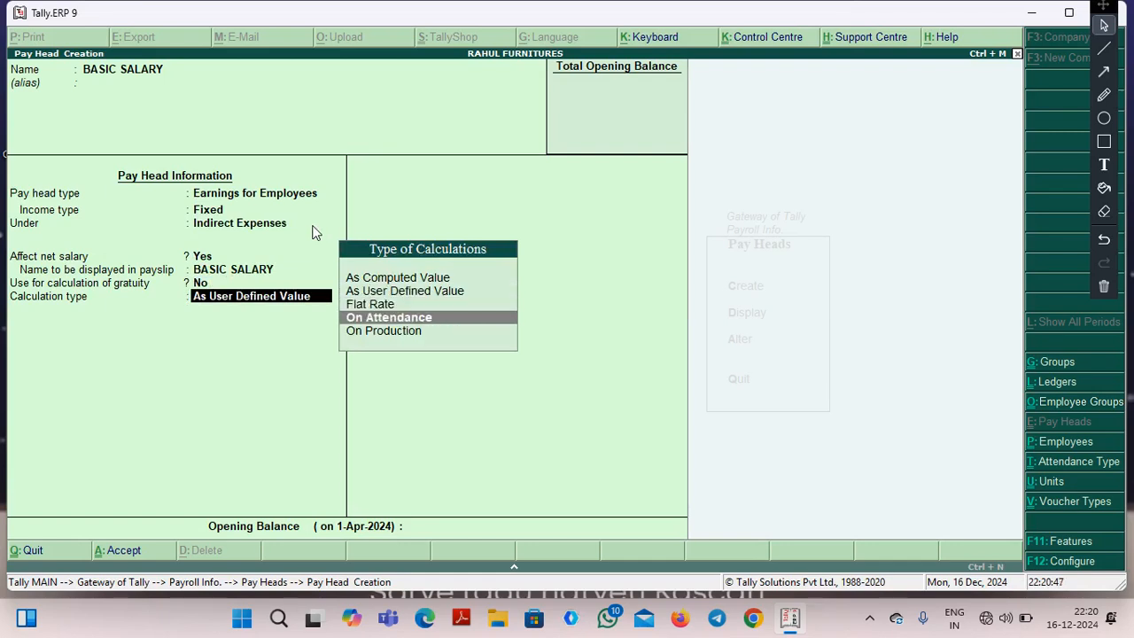
key(Return)
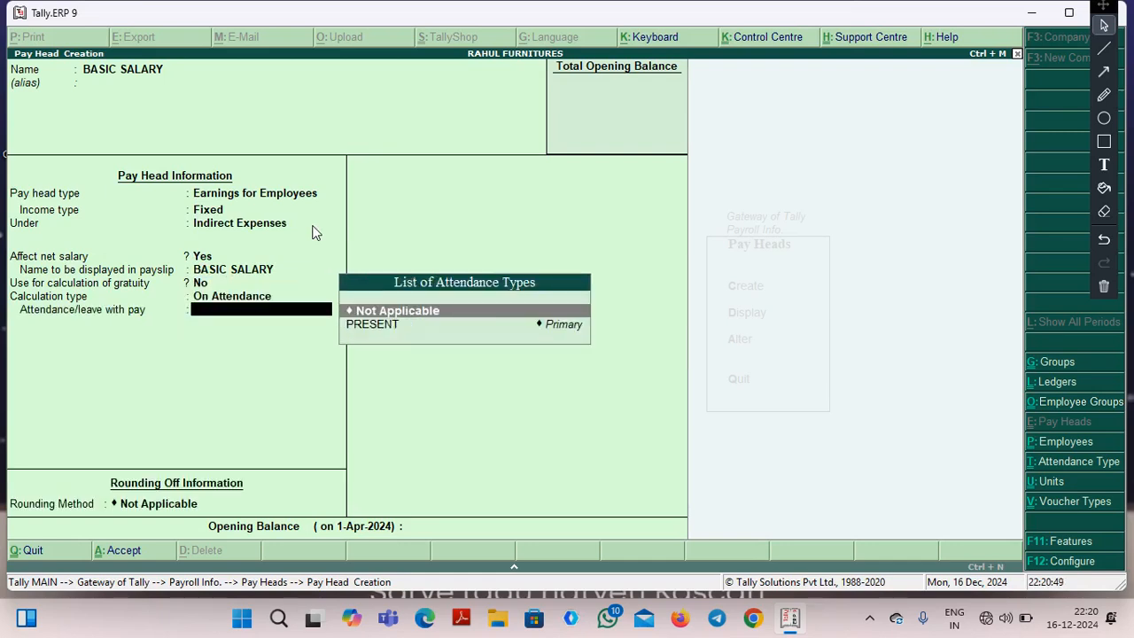
key(Down)
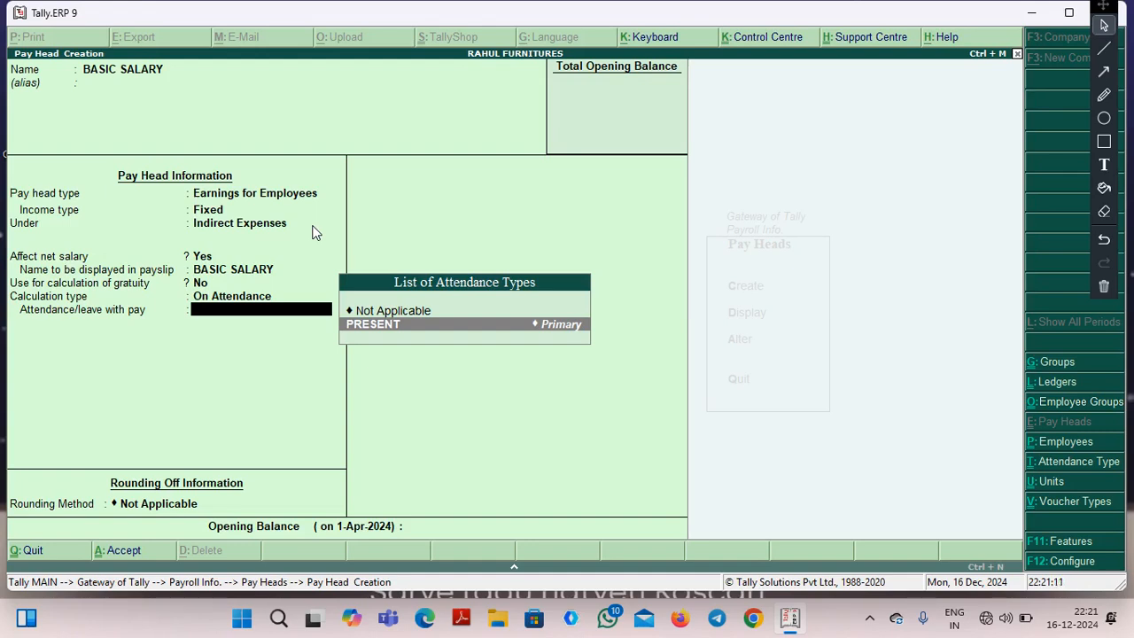
key(Up)
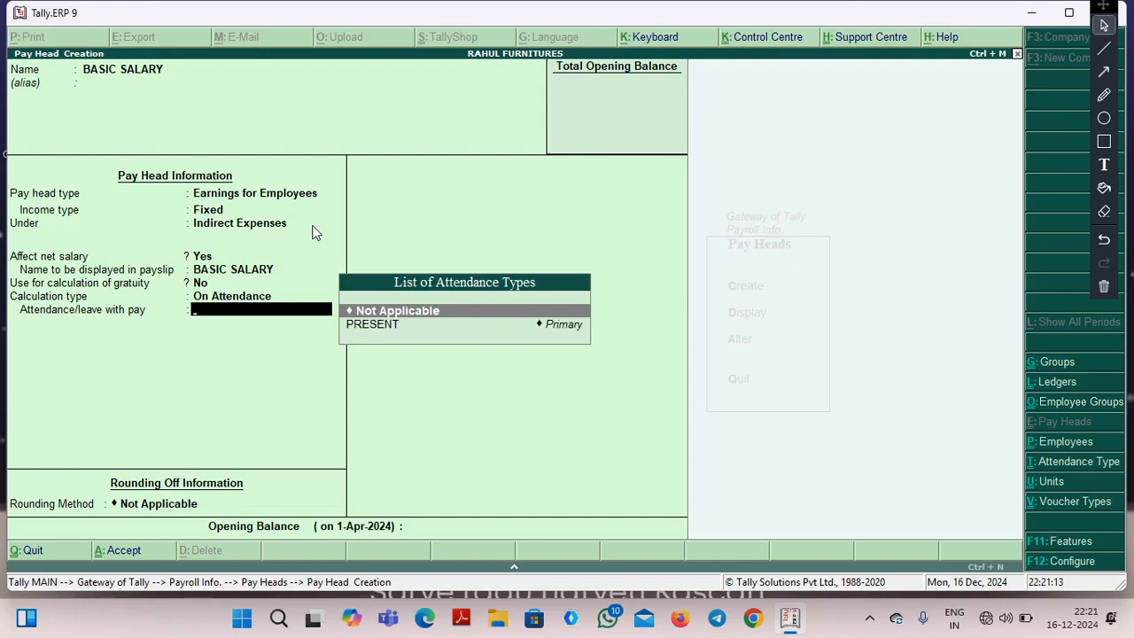
key(Return)
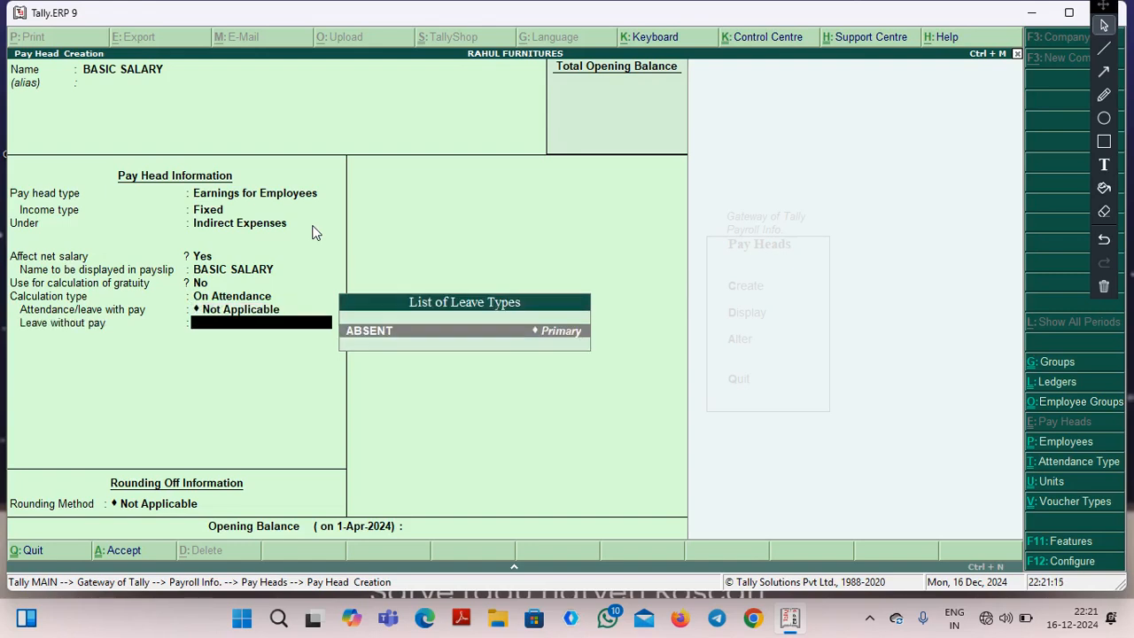
key(Return)
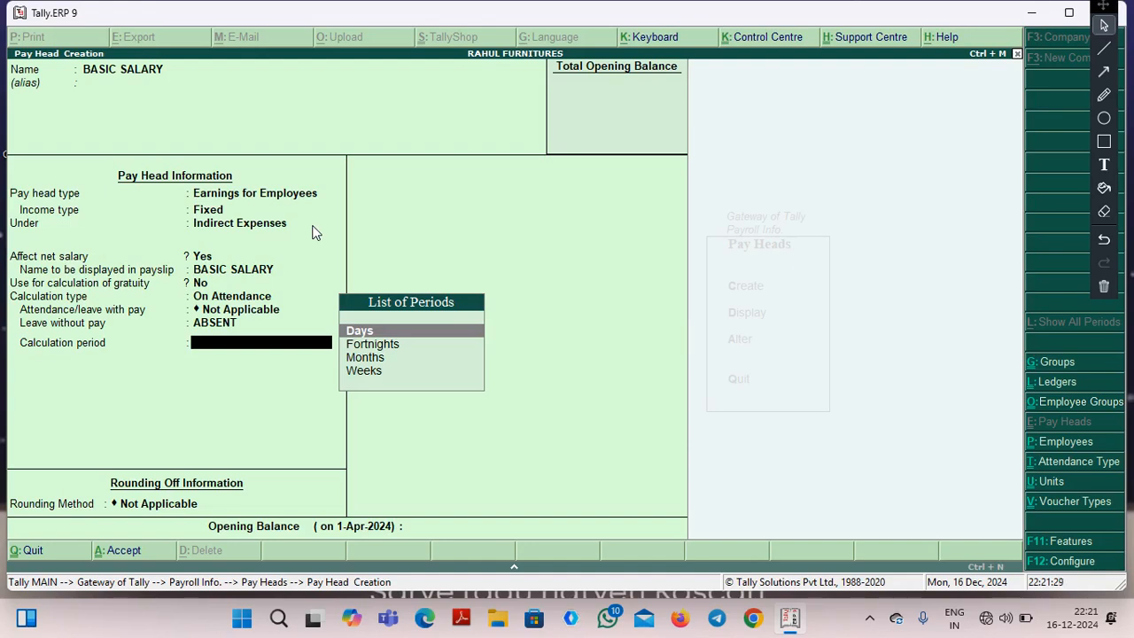
Set BASIC SALARY's calculation period to Months on a User Defined basis of 30 days, and save the pay head.
key(Down)
key(Down)
key(Return)
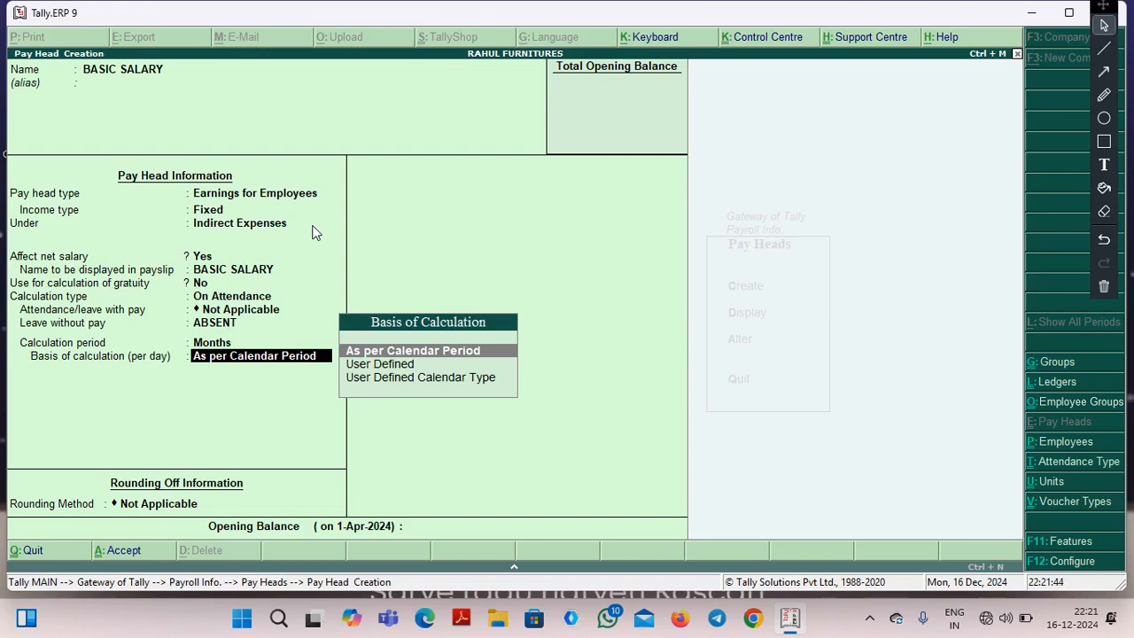
key(Down)
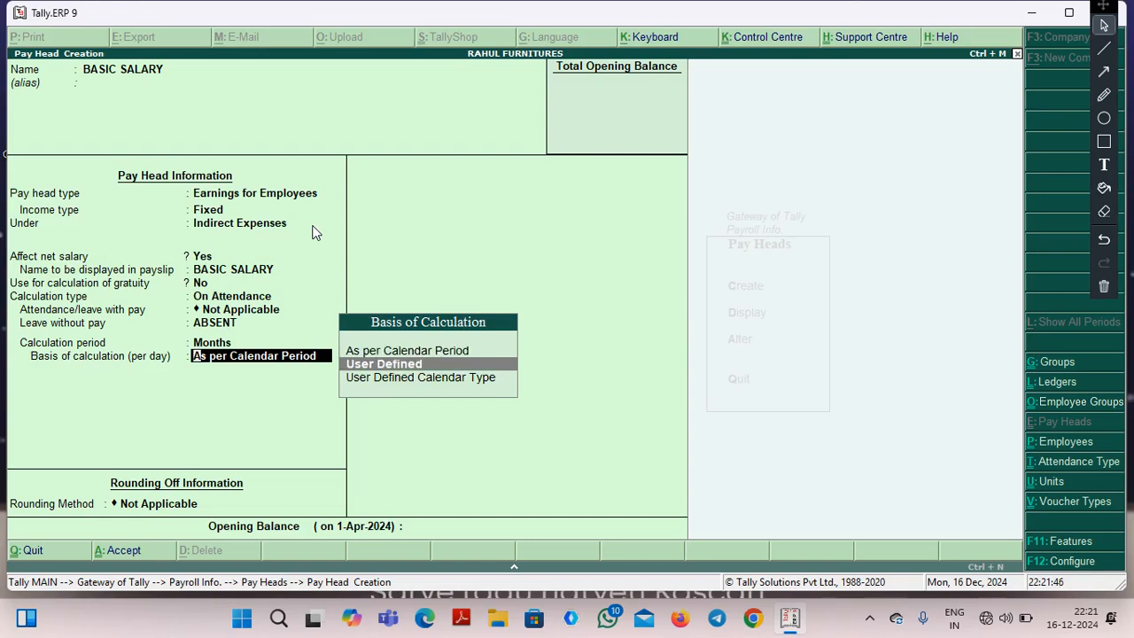
key(Down)
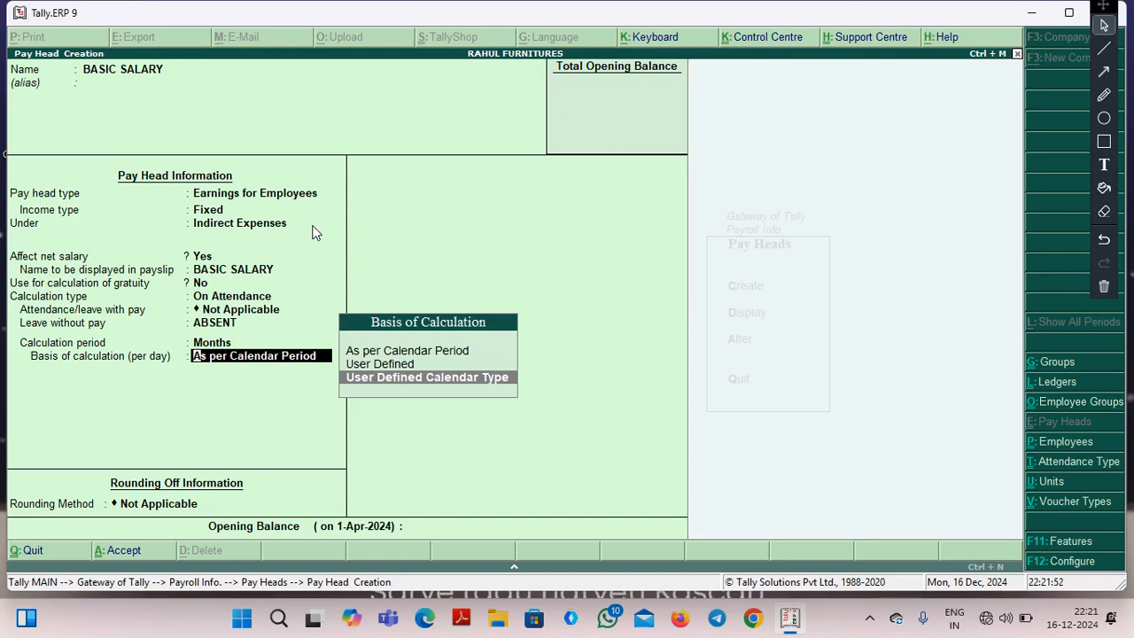
key(Up)
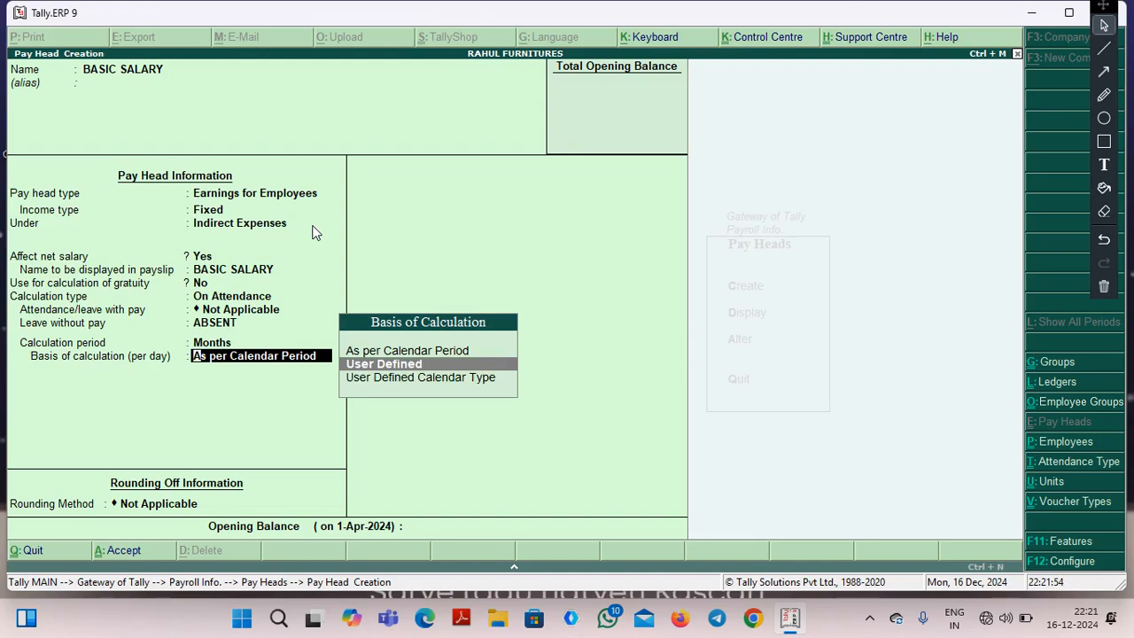
key(Return)
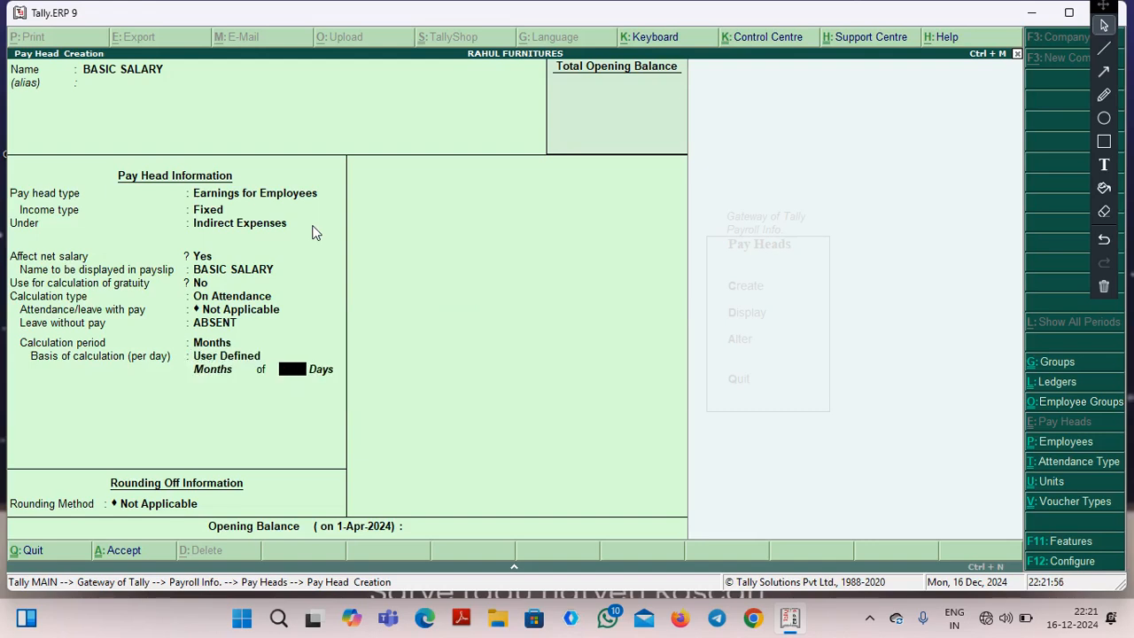
text(30)
key(Return)
key(Return)
key(Return)
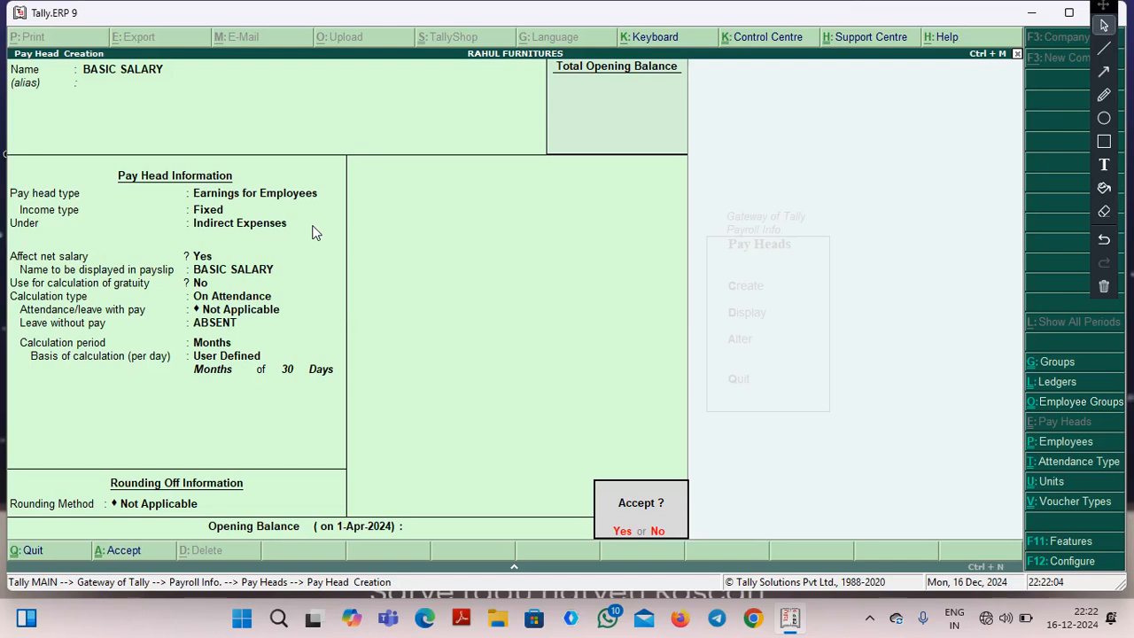
text(y)
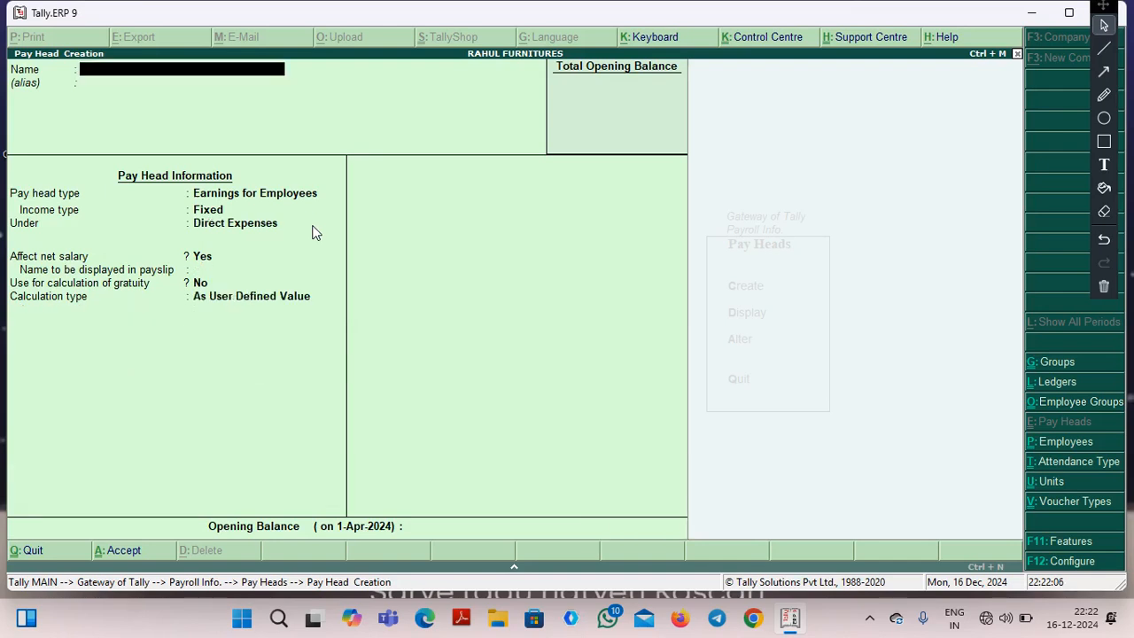
text(DA)
Start the pay head DA as Earnings for Employees with Fixed income under Indirect Expenses, affecting net salary and shown as DA in the payslip.
key(Return)
key(Return)
key(Return)
key(Return)
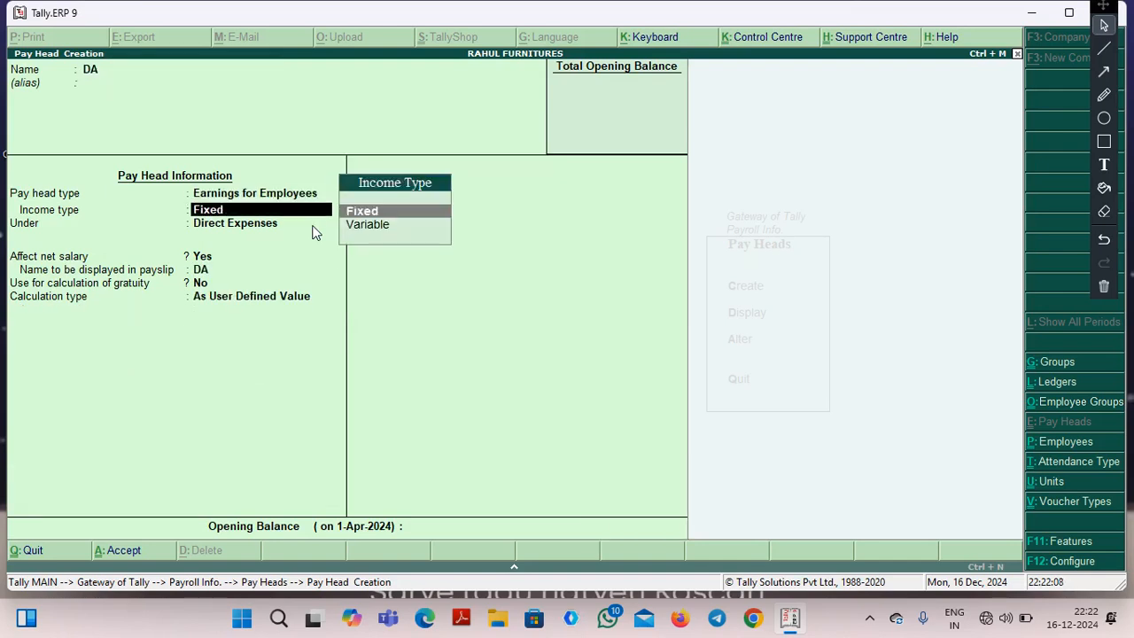
key(Down)
key(Down)
key(Down)
key(Return)
key(Return)
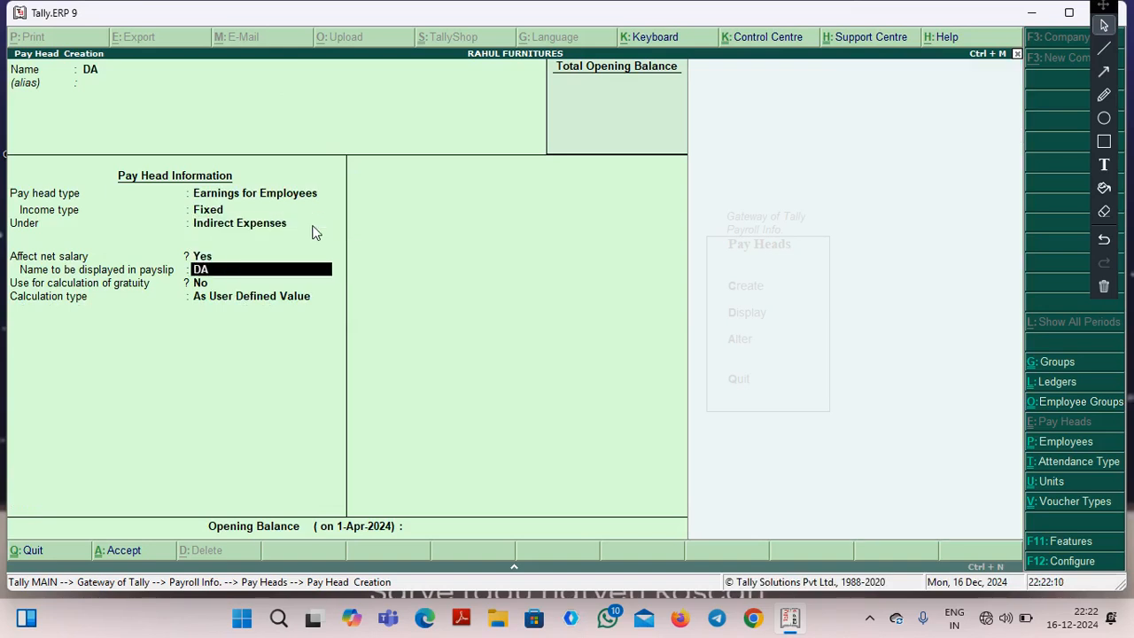
key(Return)
key(Return)
Calculate DA As Computed Value with the period Months, on a specified formula that adds the pay head BASIC SALARY.
key(Up)
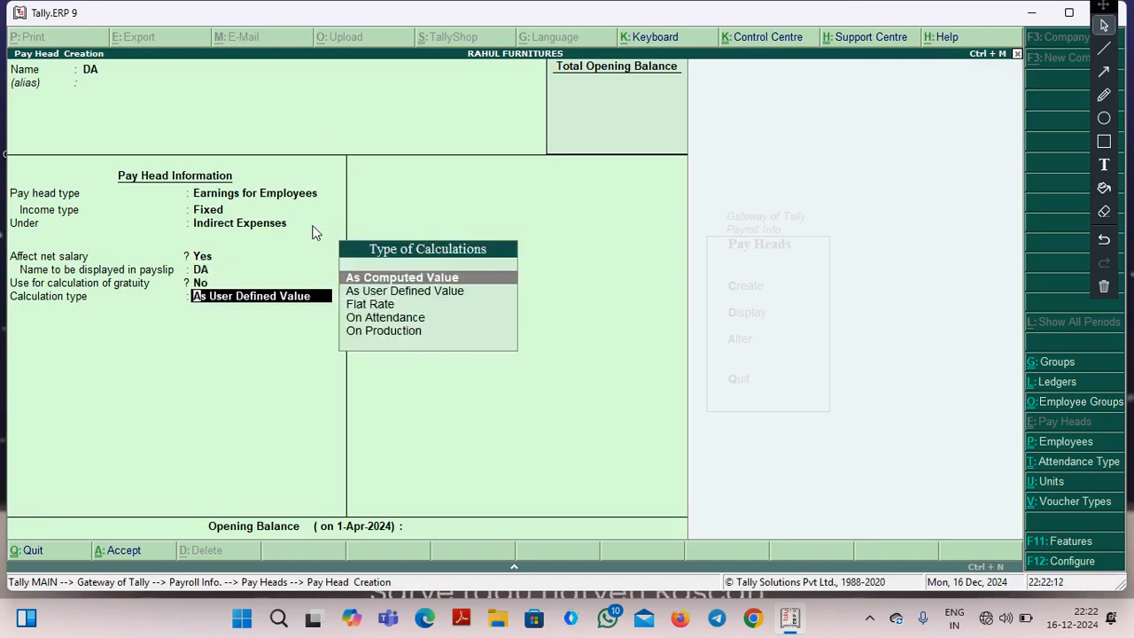
key(Return)
key(Return)
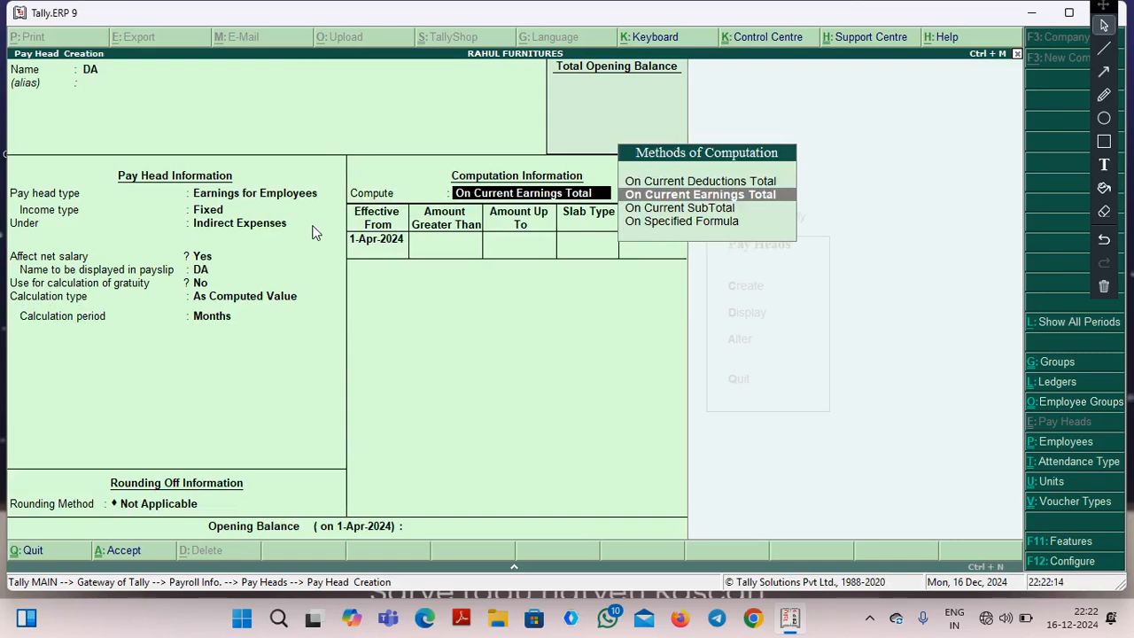
key(Down)
key(Down)
key(Return)
key(Return)
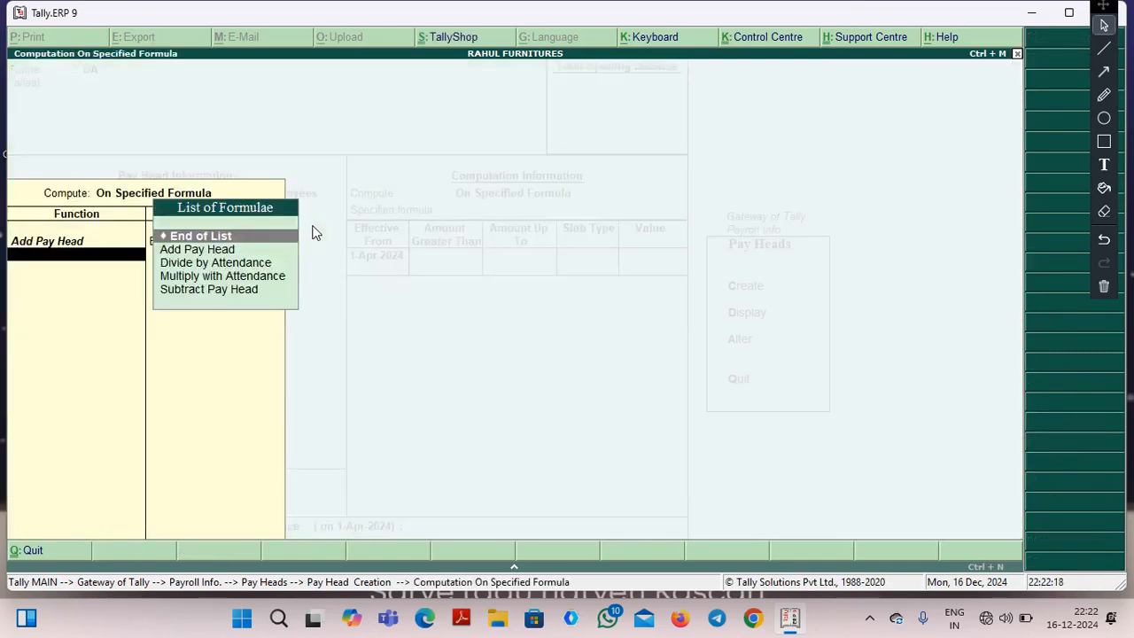
Enter a Percentage slab of 8% for DA effective from 1-Apr-2024 without amount limits, and save the pay head.
key(Return)
key(Return)
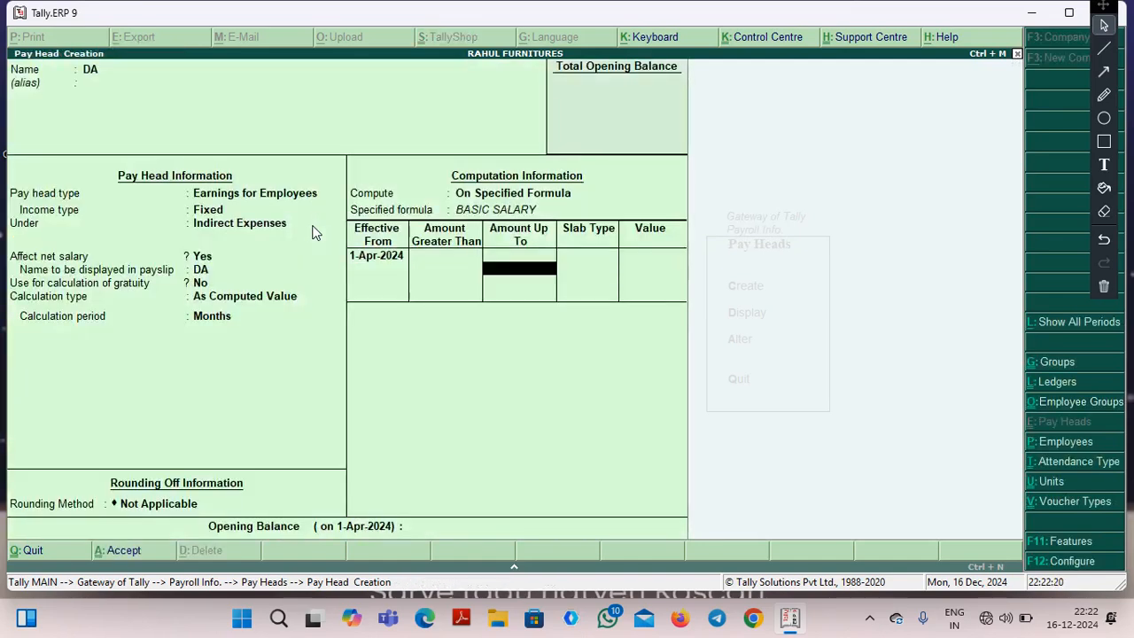
key(Return)
key(Return)
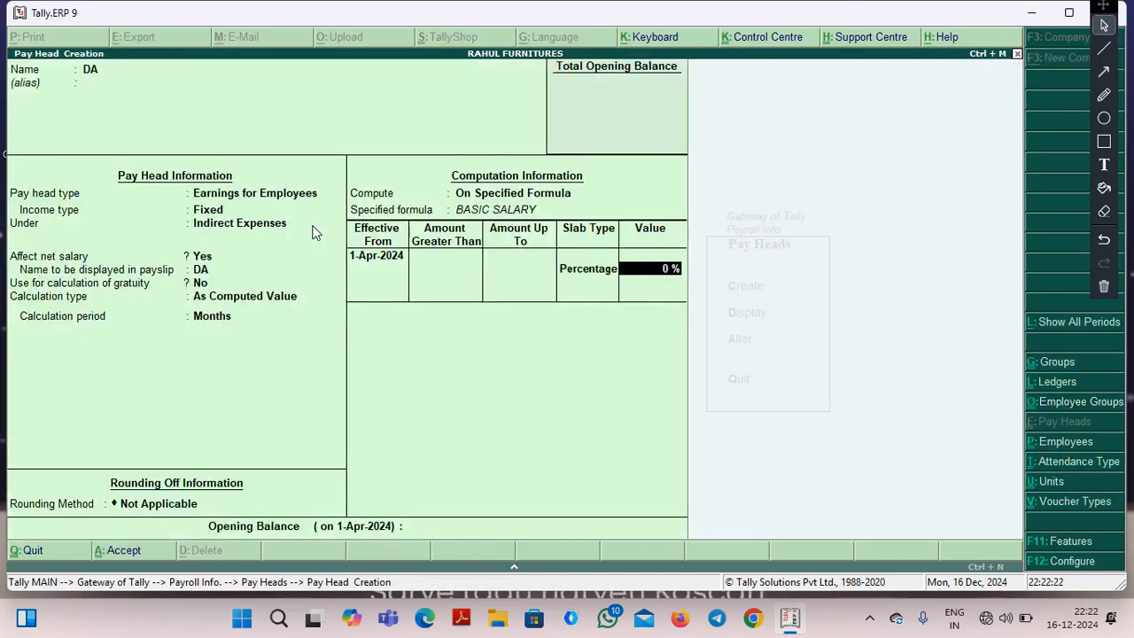
text(8)
key(Return)
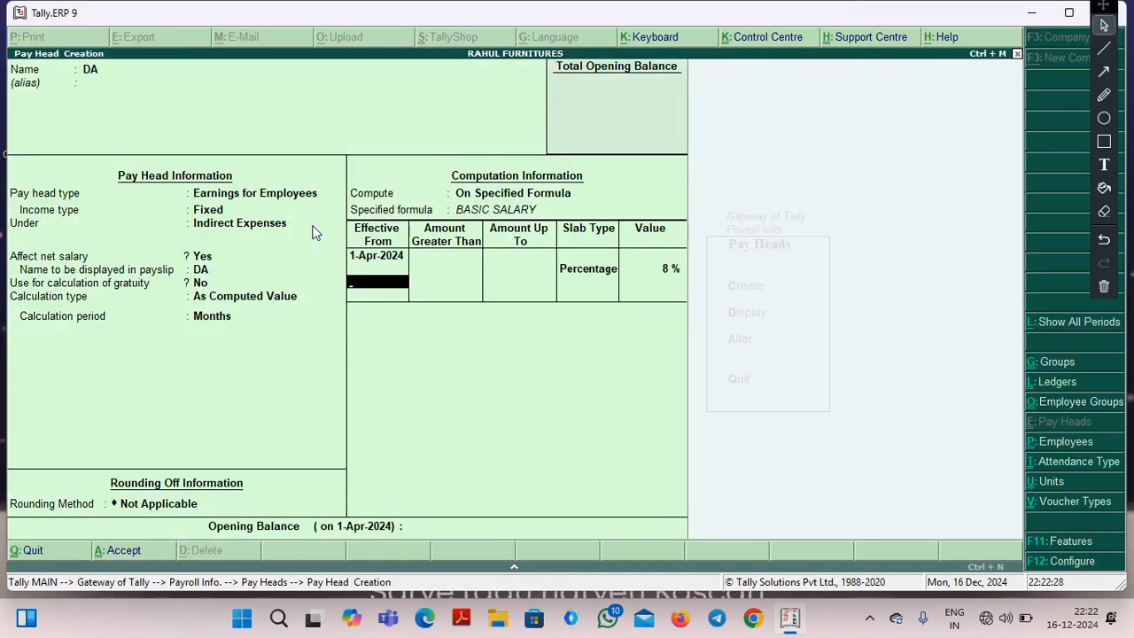
key(Return)
key(Return)
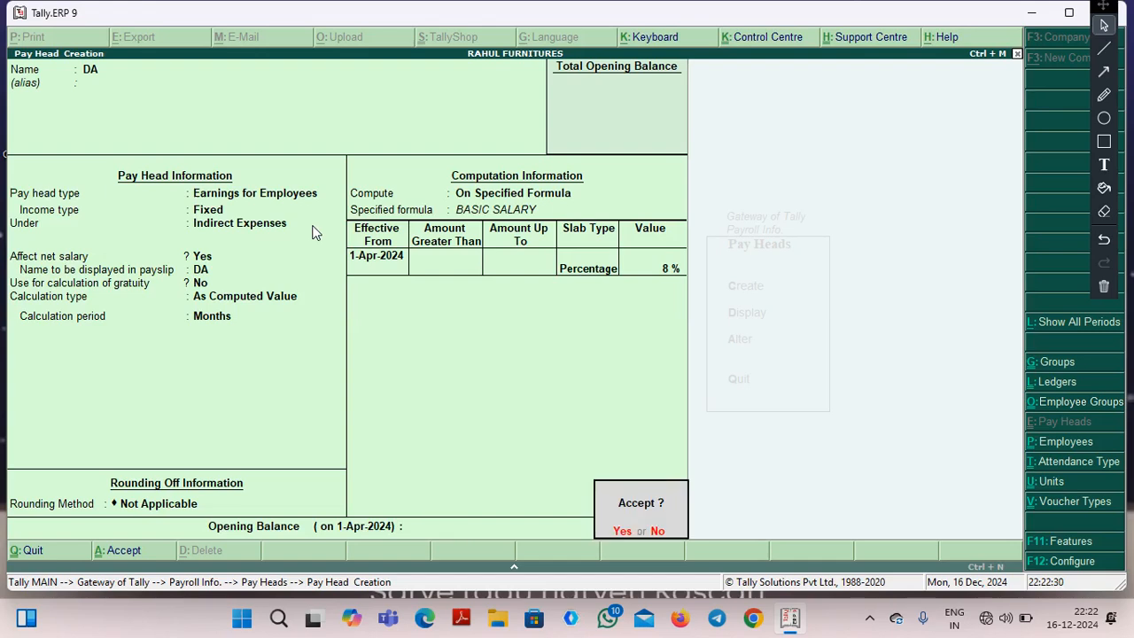
key(Return)
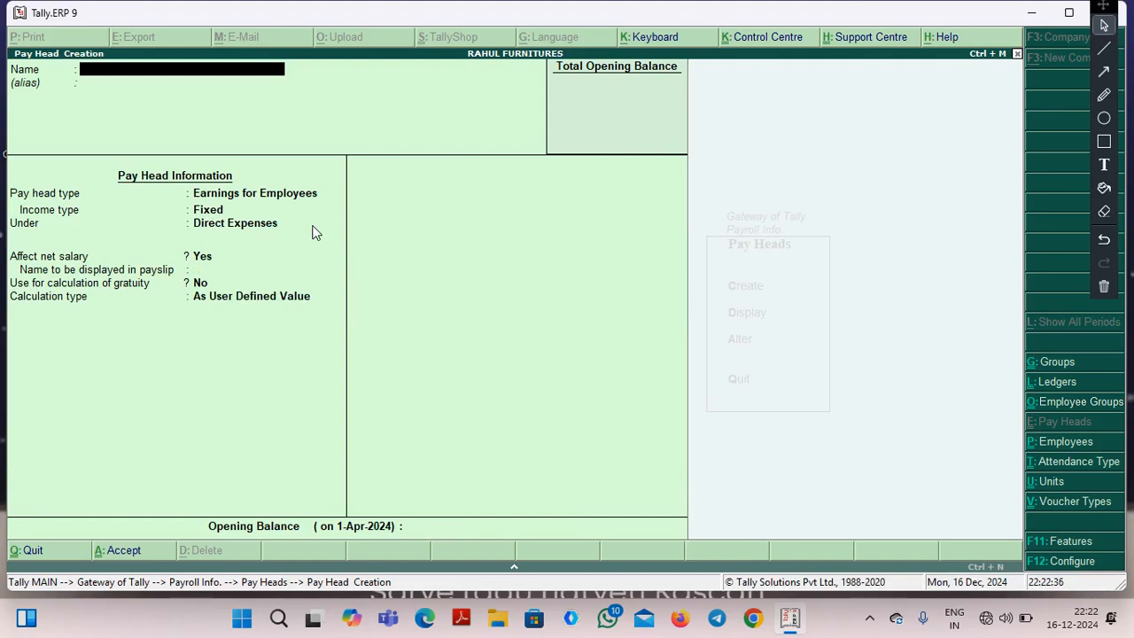
Start a new pay head named TA with the type Earnings for Employees and the income type Fixed.
text(TA)
key(Return)
key(Return)
key(Return)
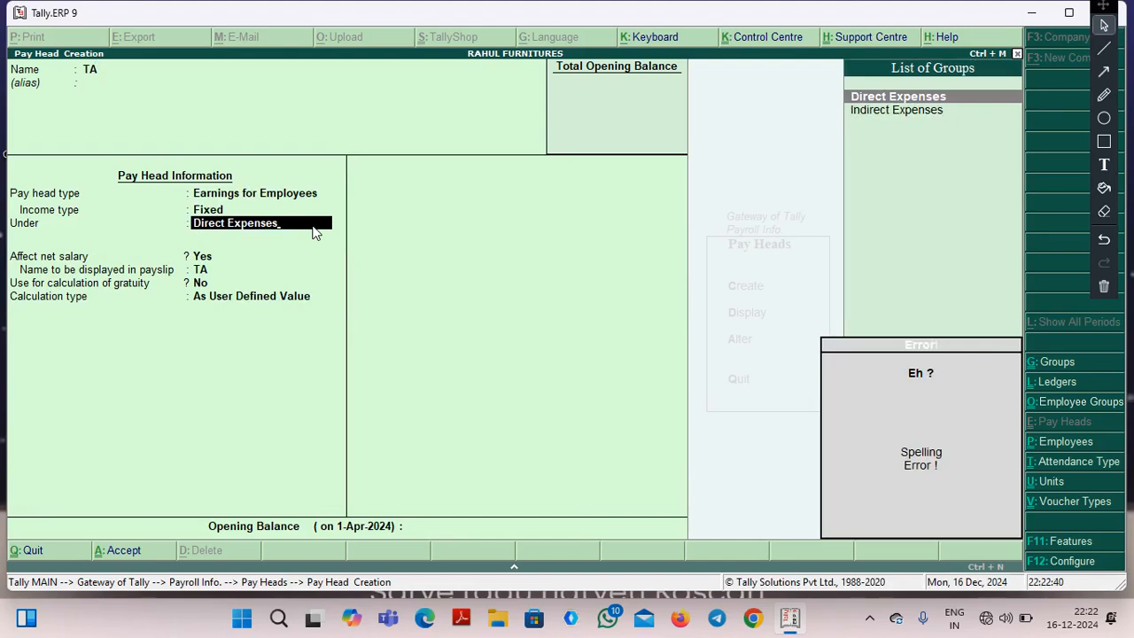
Clear the default parent group of TA and place the pay head under Indirect Expenses.
key(BackSpace)
key(BackSpace)
key(BackSpace)
key(BackSpace)
key(BackSpace)
key(BackSpace)
key(BackSpace)
key(BackSpace)
key(BackSpace)
key(BackSpace)
key(BackSpace)
key(BackSpace)
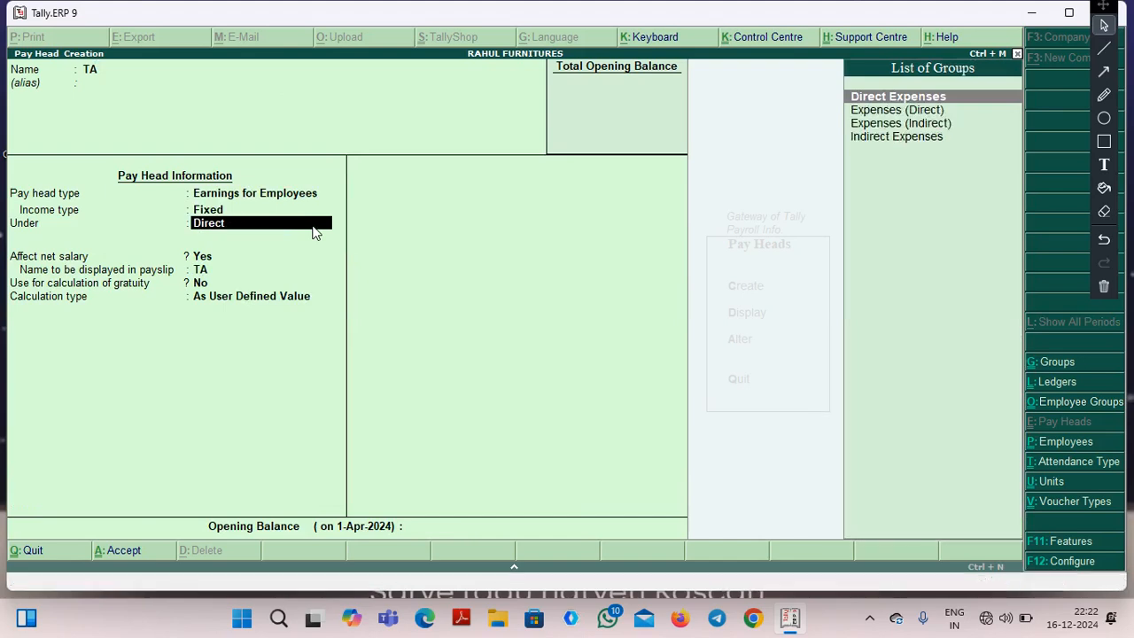
key(BackSpace)
key(BackSpace)
key(BackSpace)
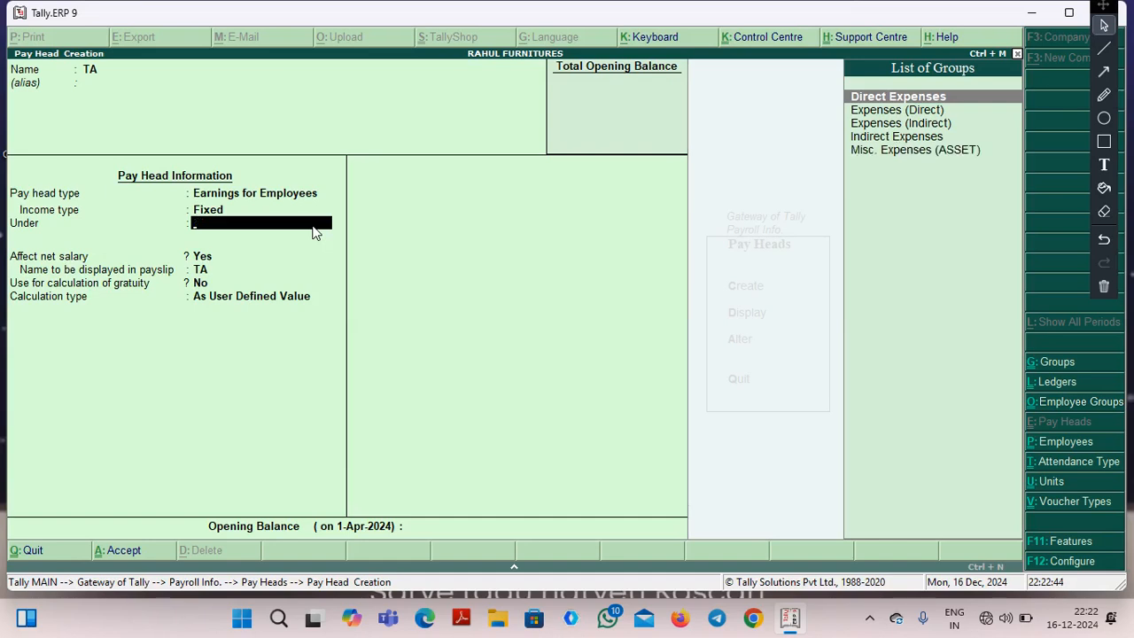
text(I)
key(Return)
key(Return)
key(Return)
key(Return)
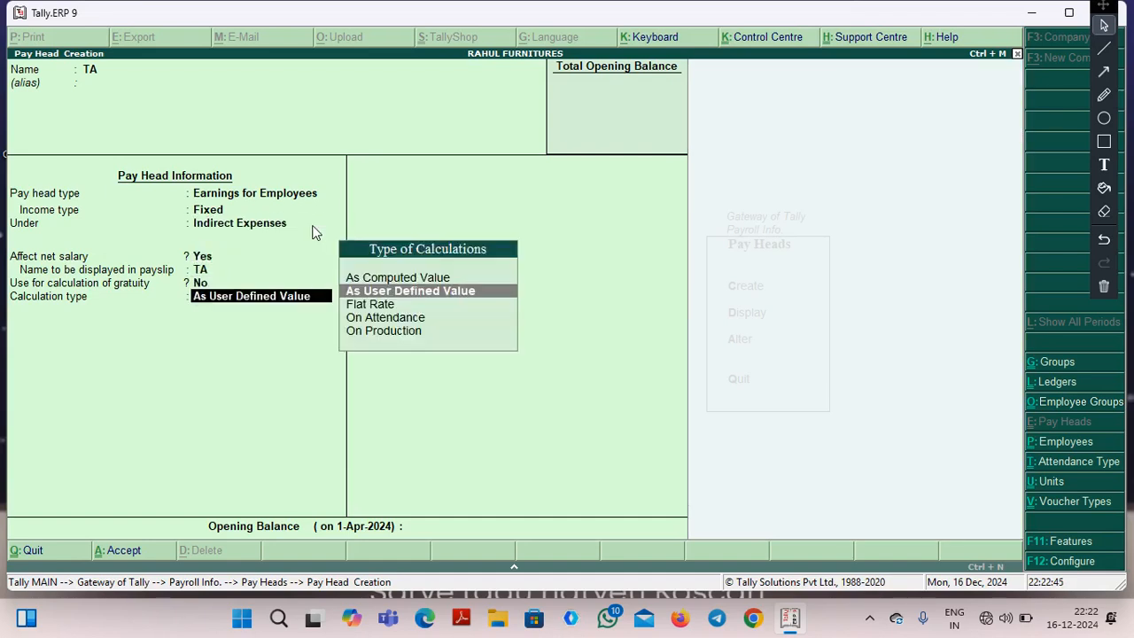
Set the calculation type of TA to As Computed Value with the period Months and no rounding method.
key(Up)
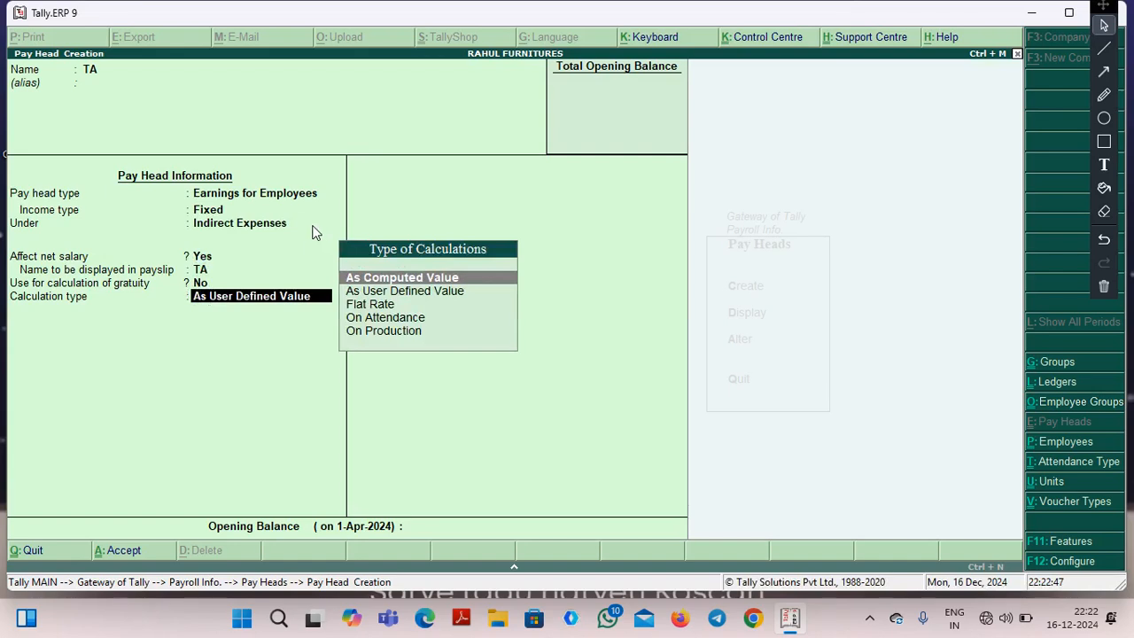
key(Return)
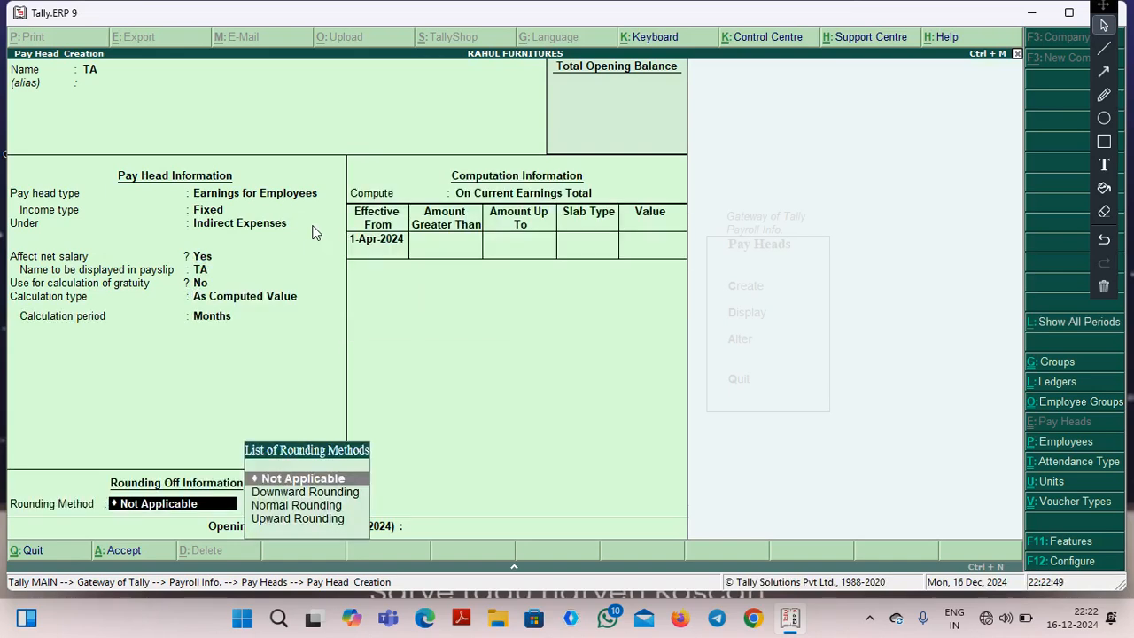
key(Return)
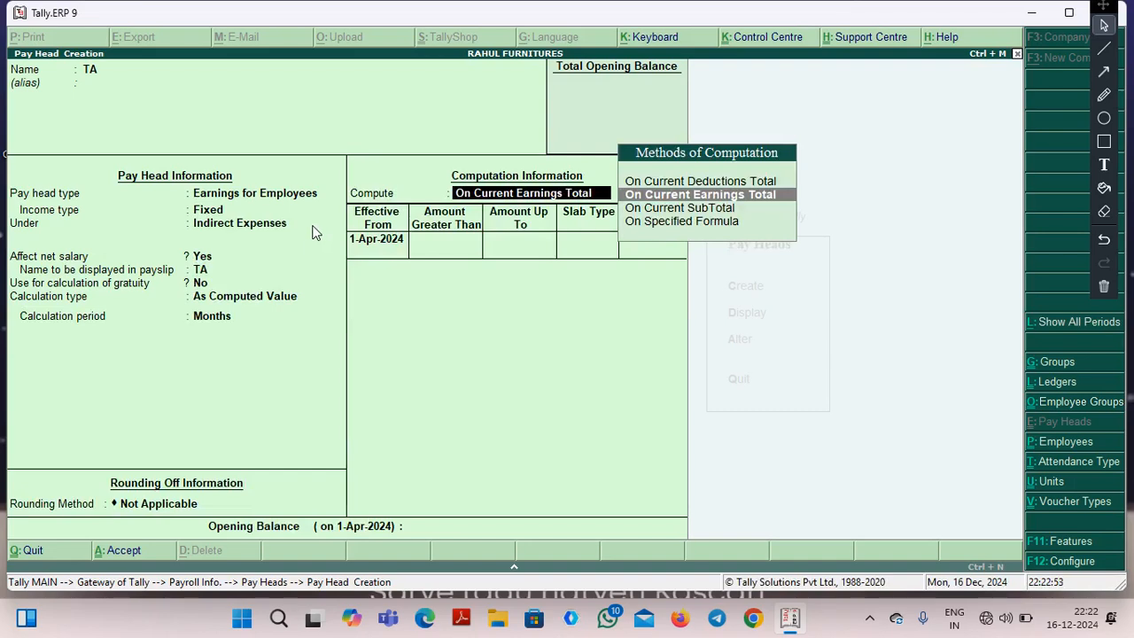
Compute TA on a specified formula that adds the pay head BASIC SALARY.
key(Down)
key(Down)
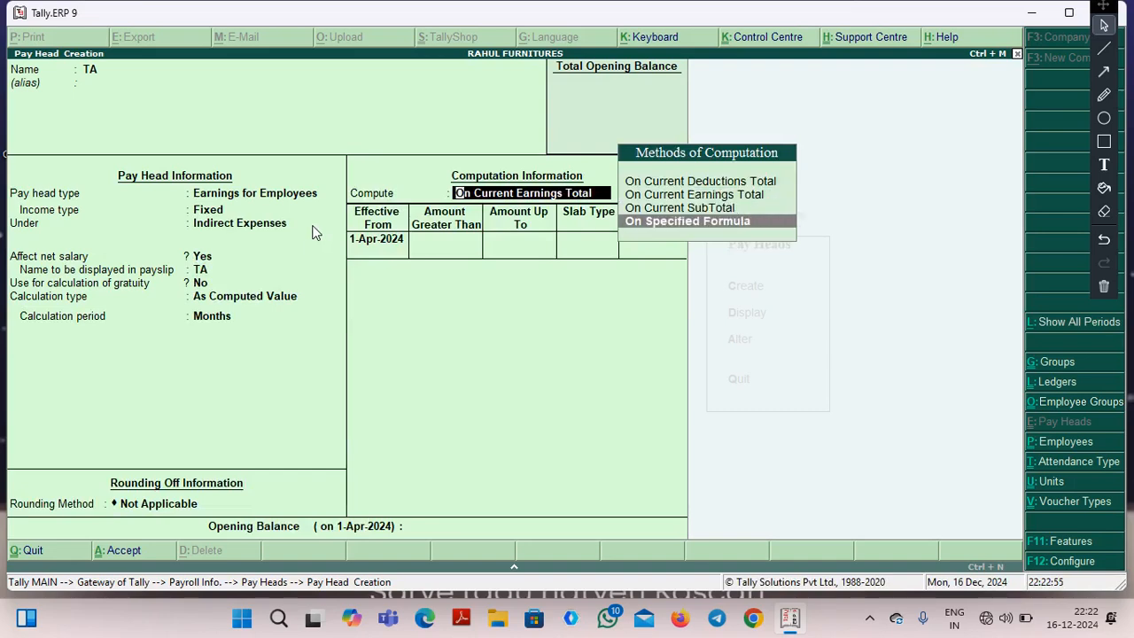
key(Return)
key(Return)
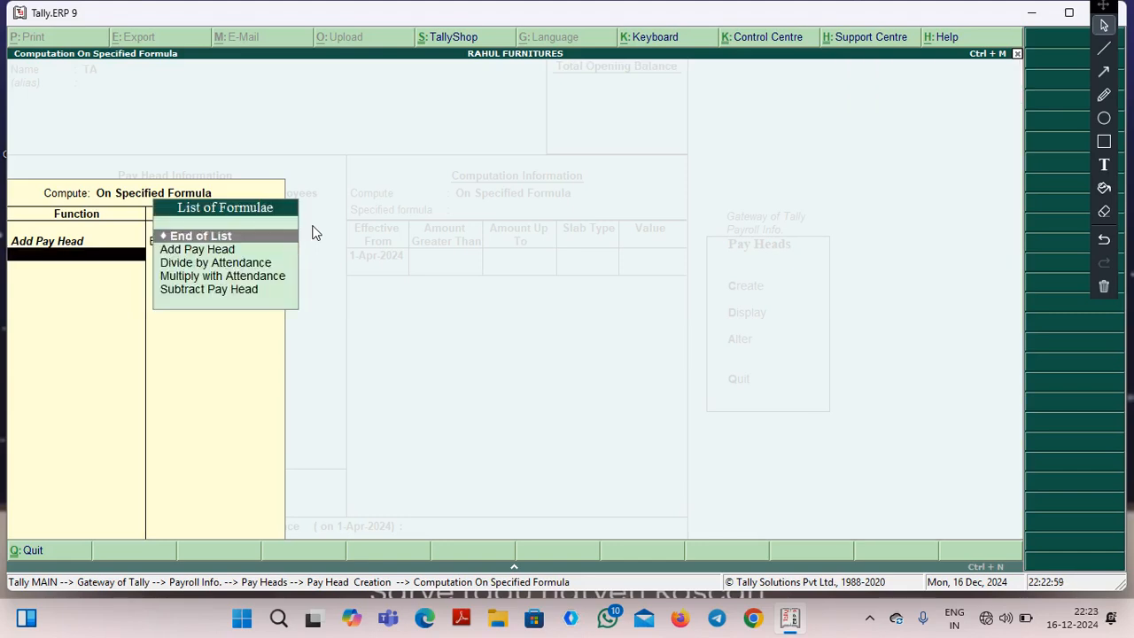
key(Return)
Enter a Percentage slab of 4% for TA effective from 1-Apr-2024 without amount limits, and save the pay head.
key(Return)
key(Return)
key(Return)
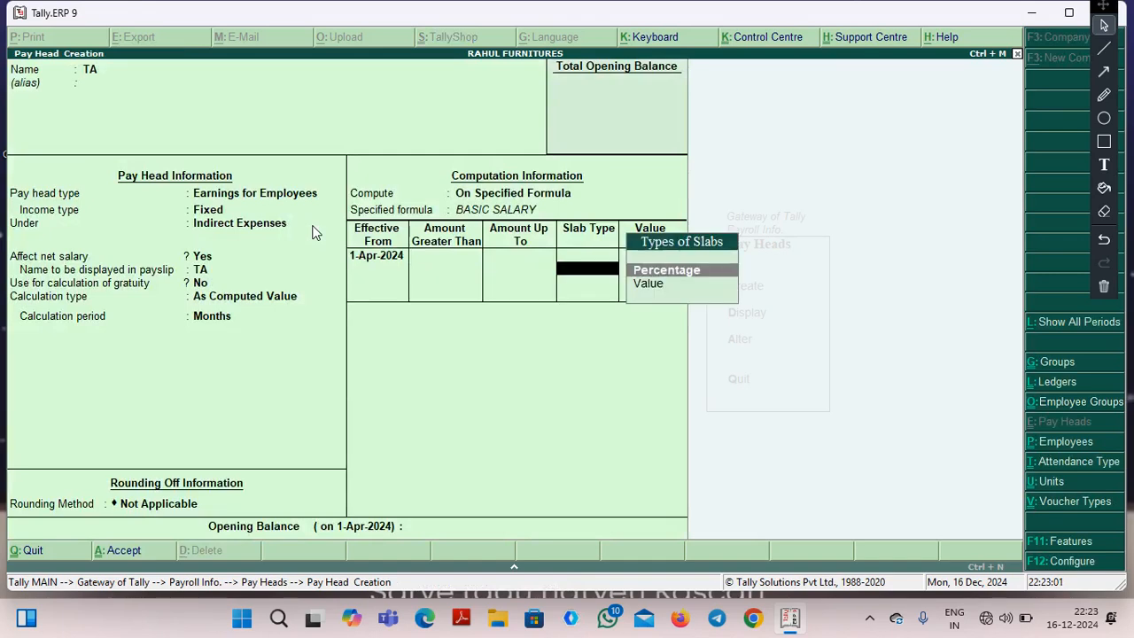
key(Return)
text(4)
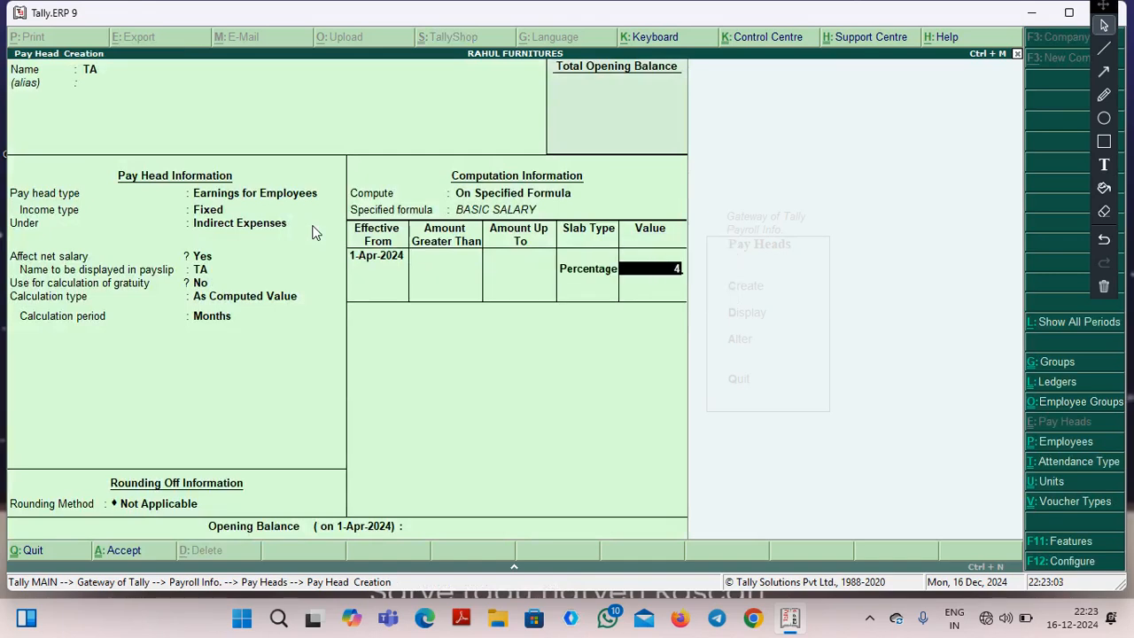
key(Return)
key(Return)
key(Return)
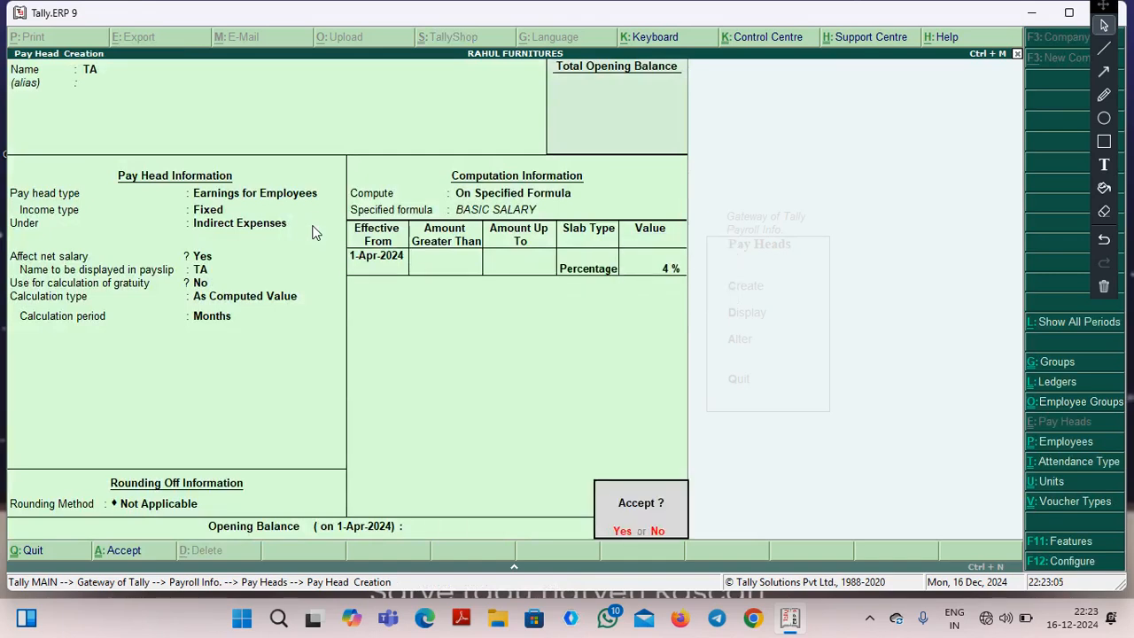
key(Return)
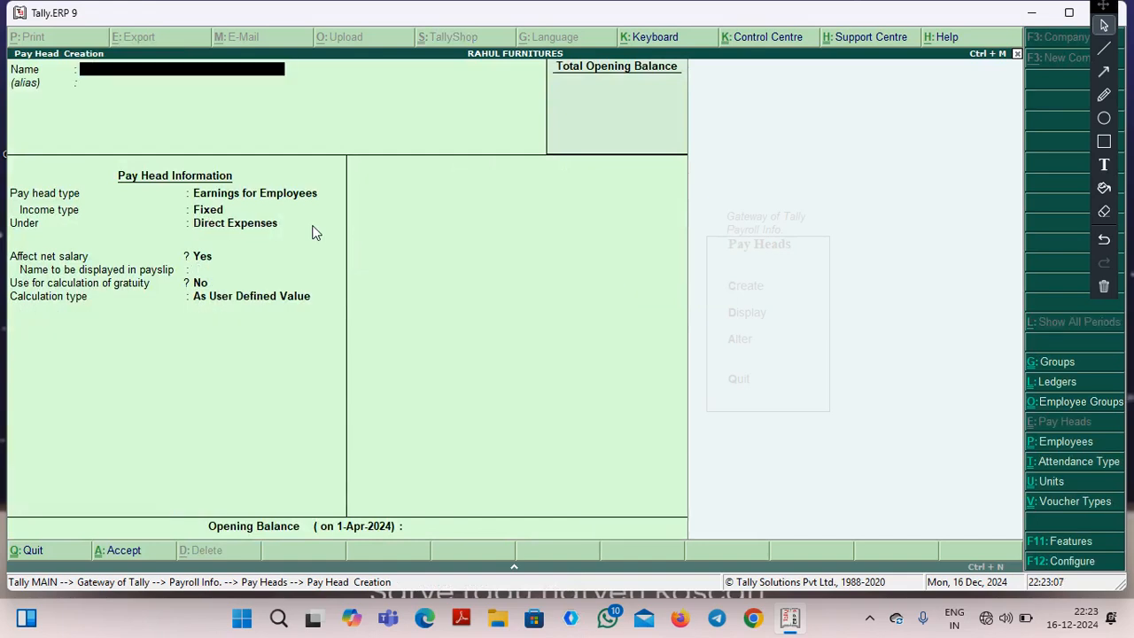
Start a pay head named HRA with the type Earnings for Employees and income type Fixed, placed under Indirect Expenses.
text(HRA)
key(Return)
key(Return)
key(Return)
key(Return)
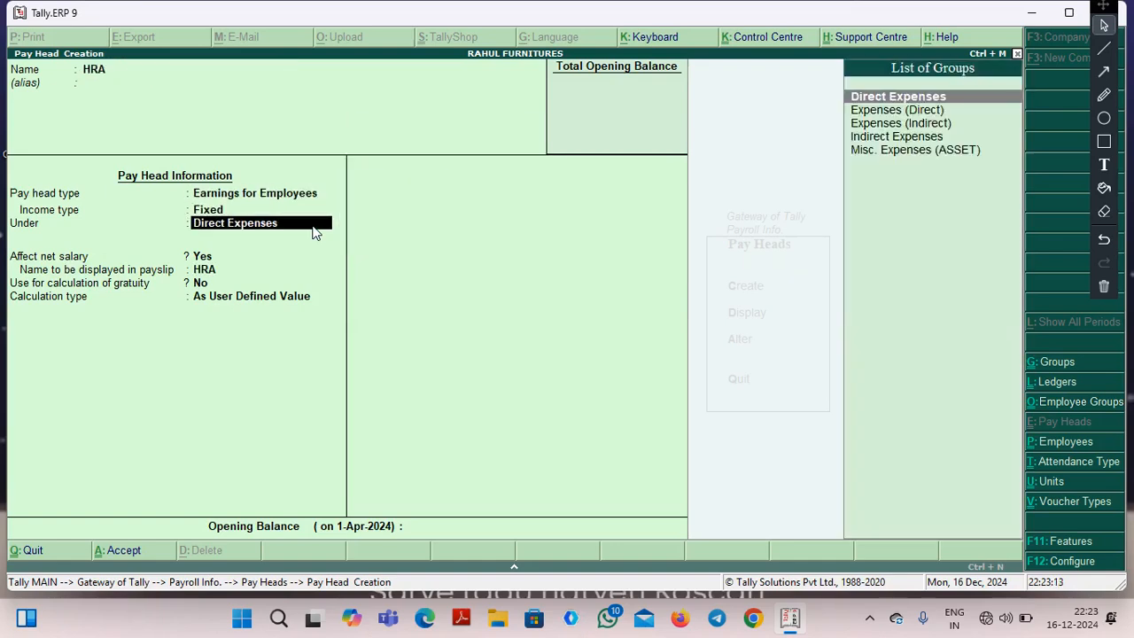
text(I)
key(Return)
key(Return)
key(Return)
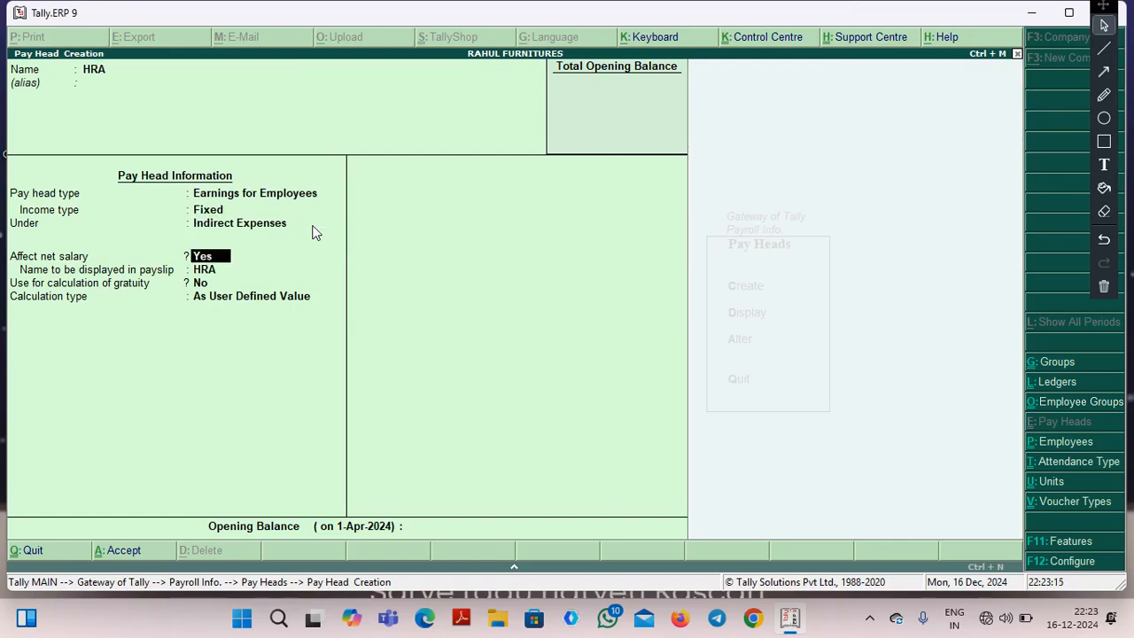
Let HRA affect net salary and calculate it As Computed Value with the period Months and no rounding.
key(Return)
key(Up)
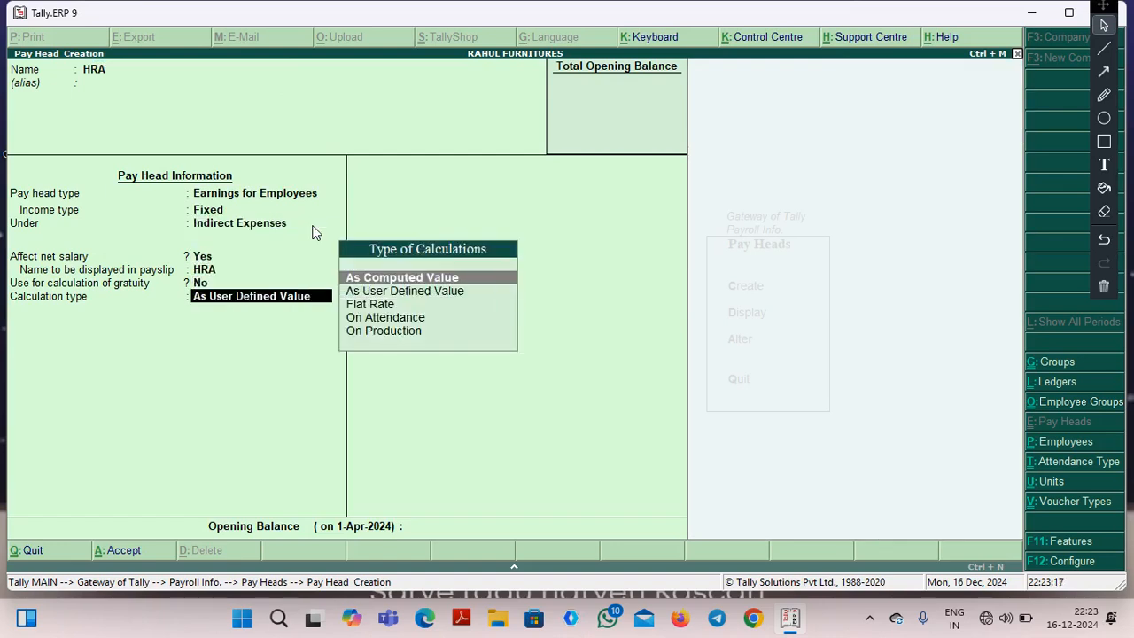
key(Return)
key(Return)
Compute HRA on a specified formula that adds the pay heads BASIC SALARY and DA.
key(Return)
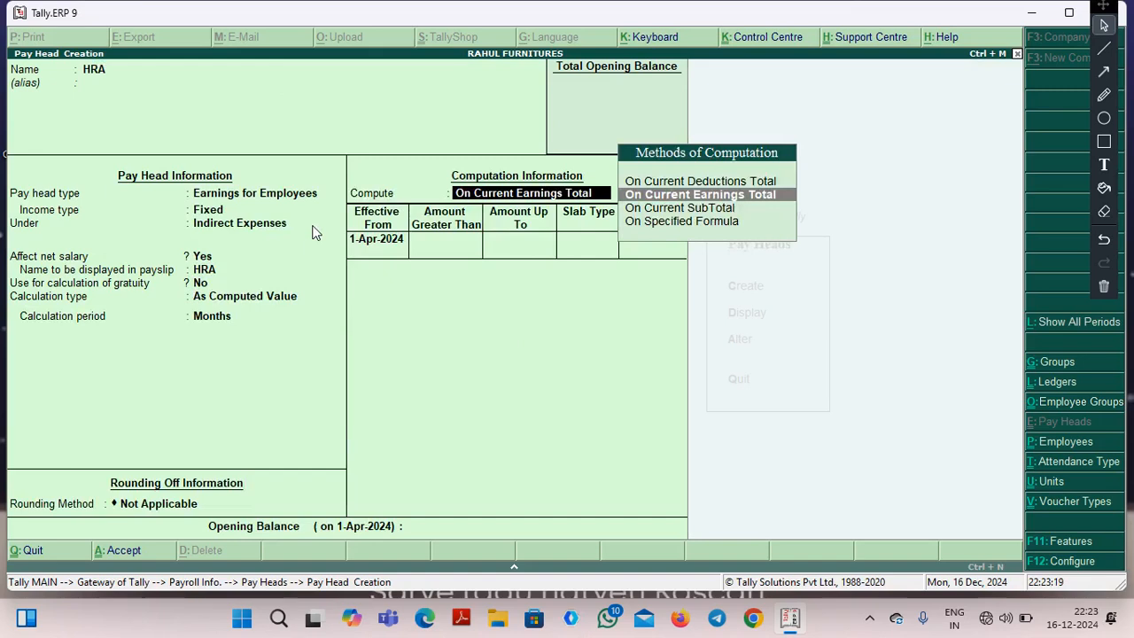
key(Down)
key(Down)
key(Return)
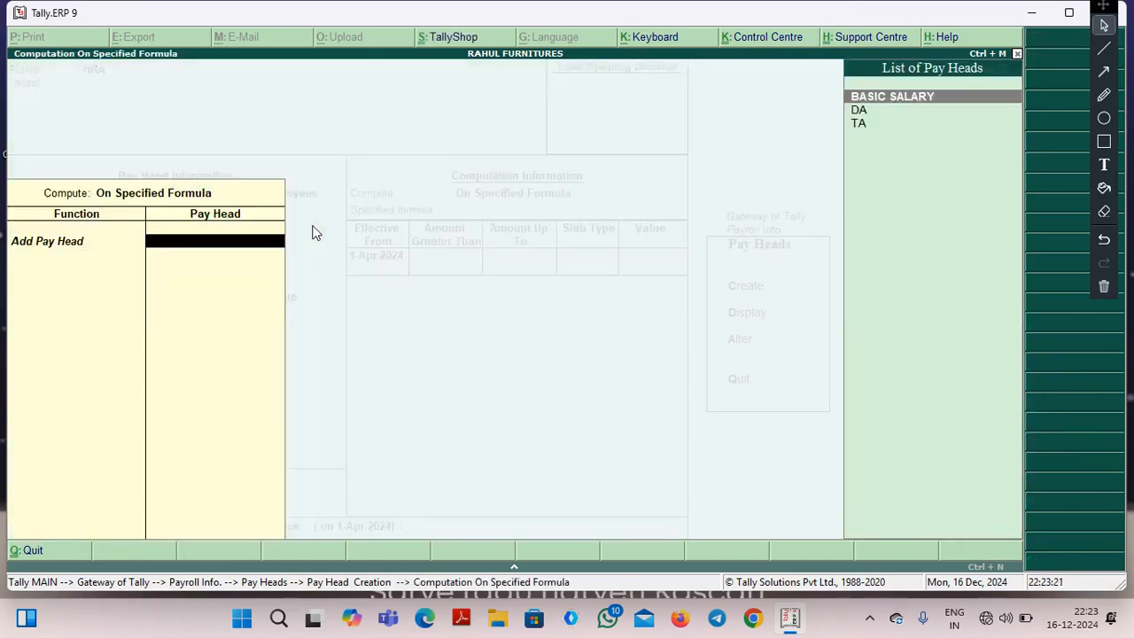
key(Return)
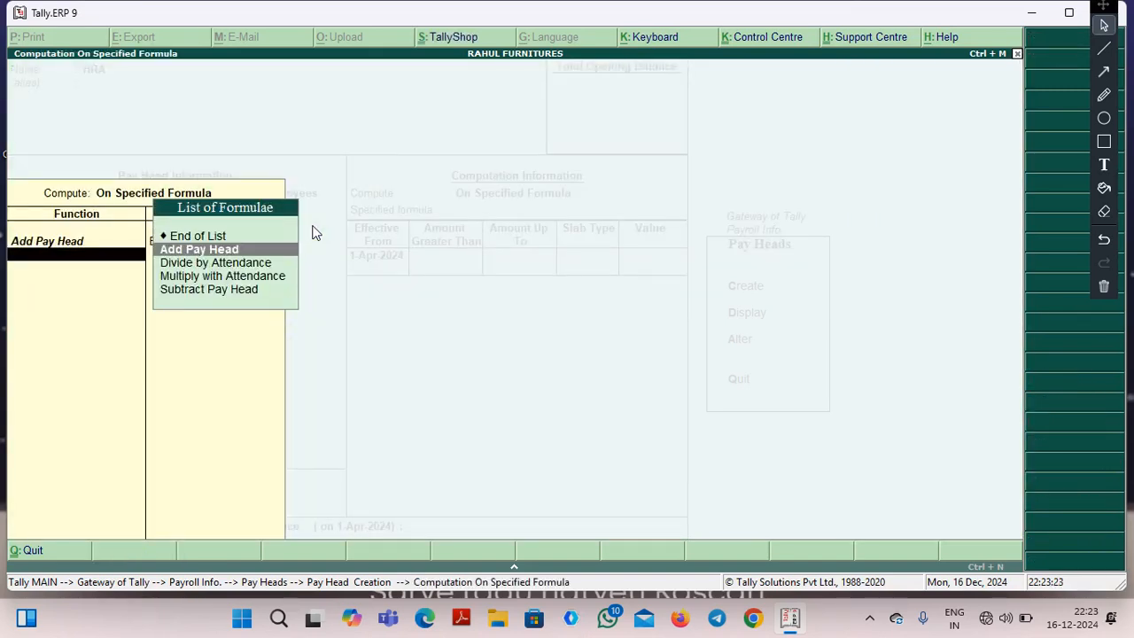
key(Down)
key(Return)
key(Down)
key(Return)
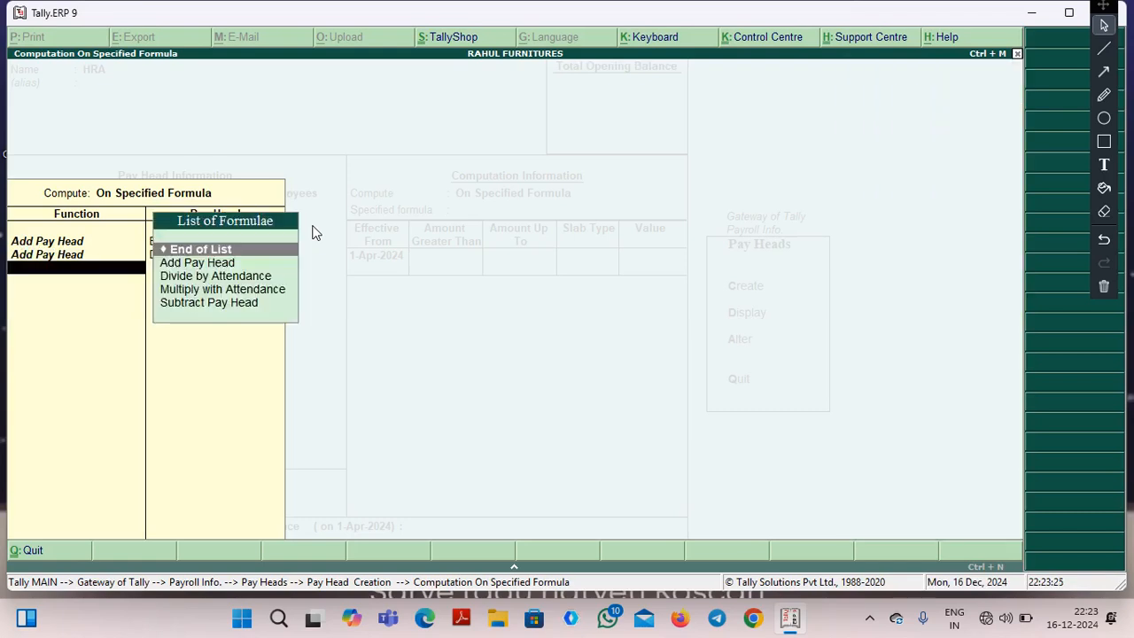
key(Return)
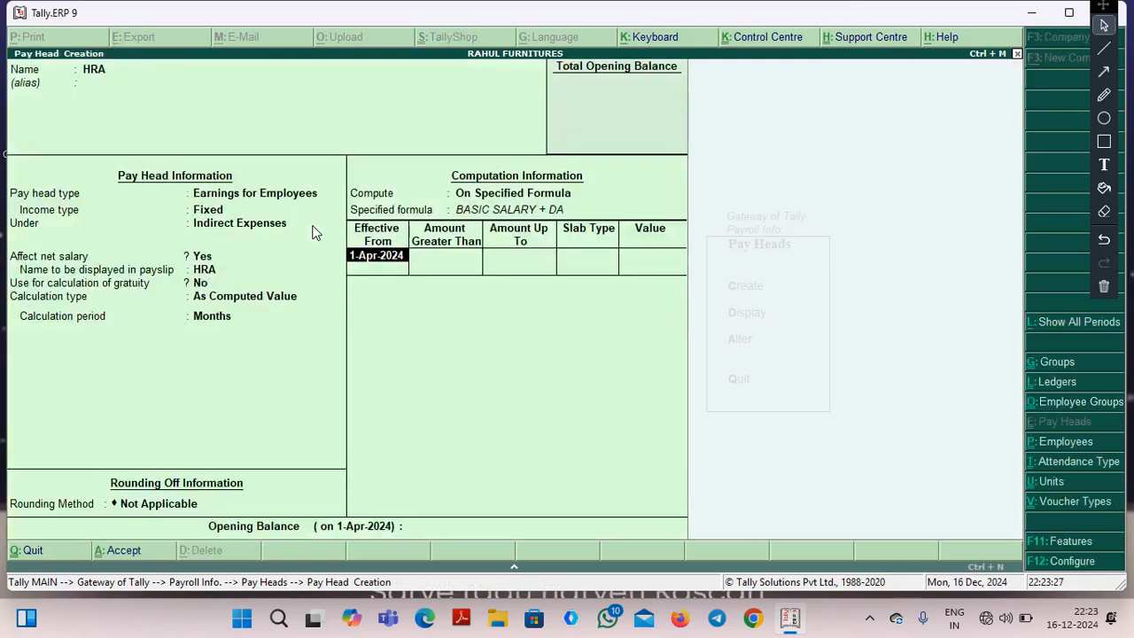
Enter a Percentage slab of 40% for HRA effective from 1-Apr-2024 without amount limits, and save the pay head.
key(Return)
key(Return)
key(Return)
key(Return)
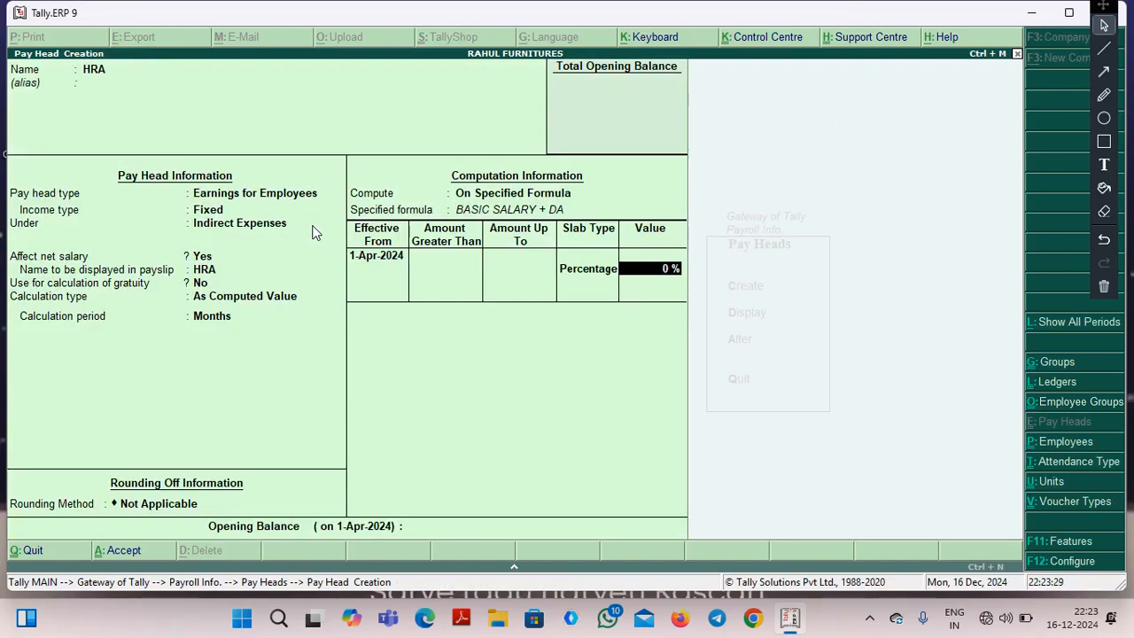
text(40)
key(Return)
key(Return)
key(Return)
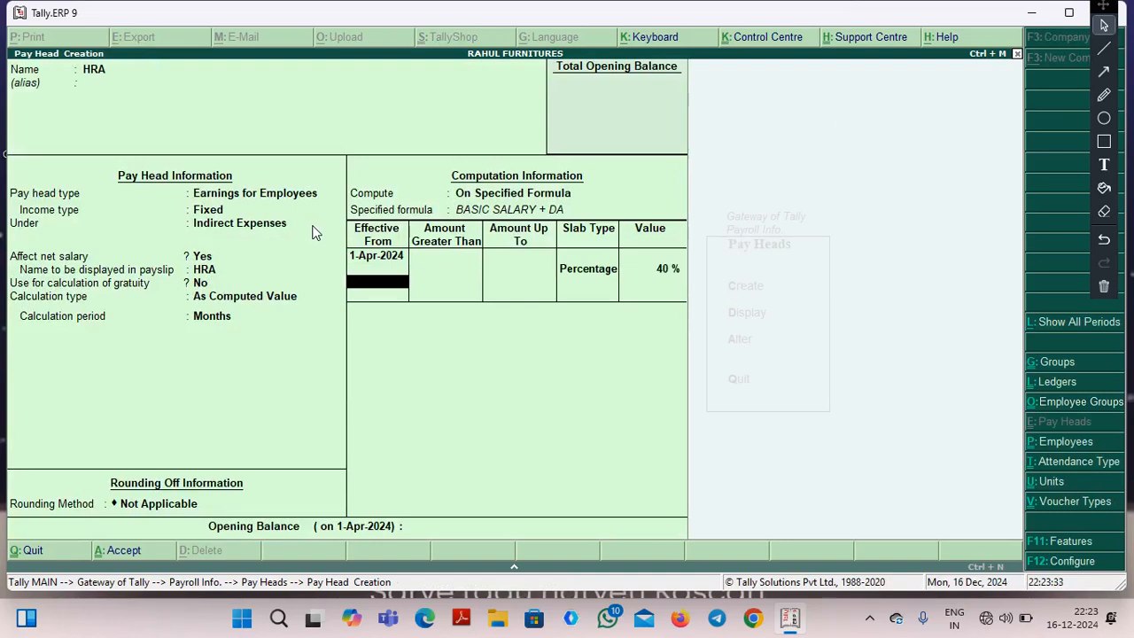
key(Return)
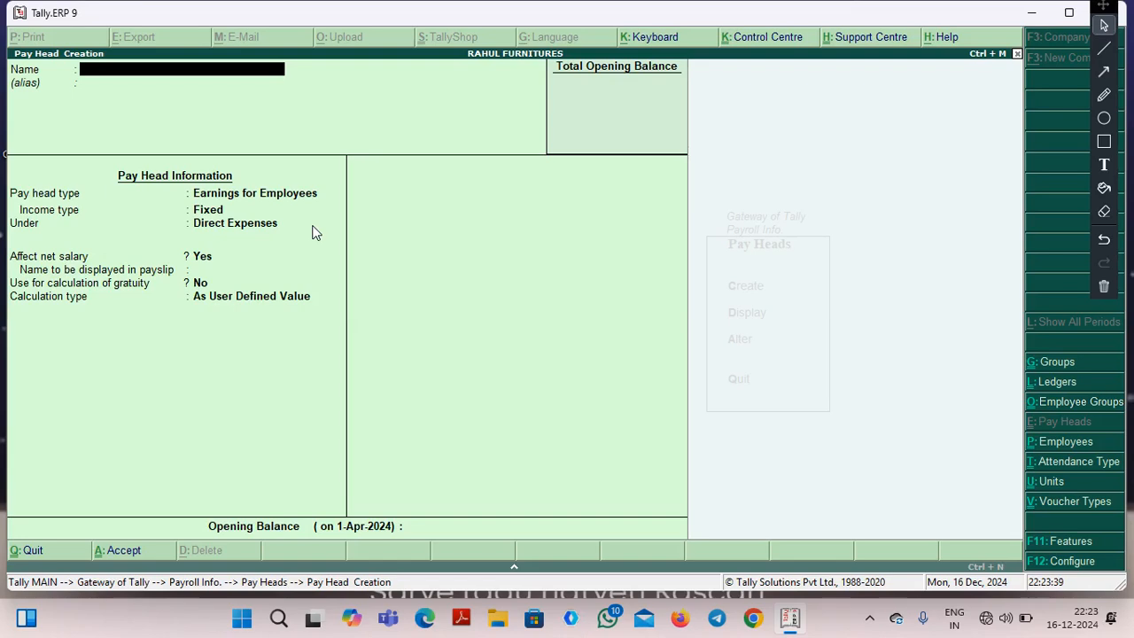
Start a pay head named BONUS with the type Earnings for Employees and income type Fixed, placed under Indirect Expenses.
text(BONUS)
key(Return)
key(Return)
key(Return)
key(Return)
key(Down)
key(Down)
key(Down)
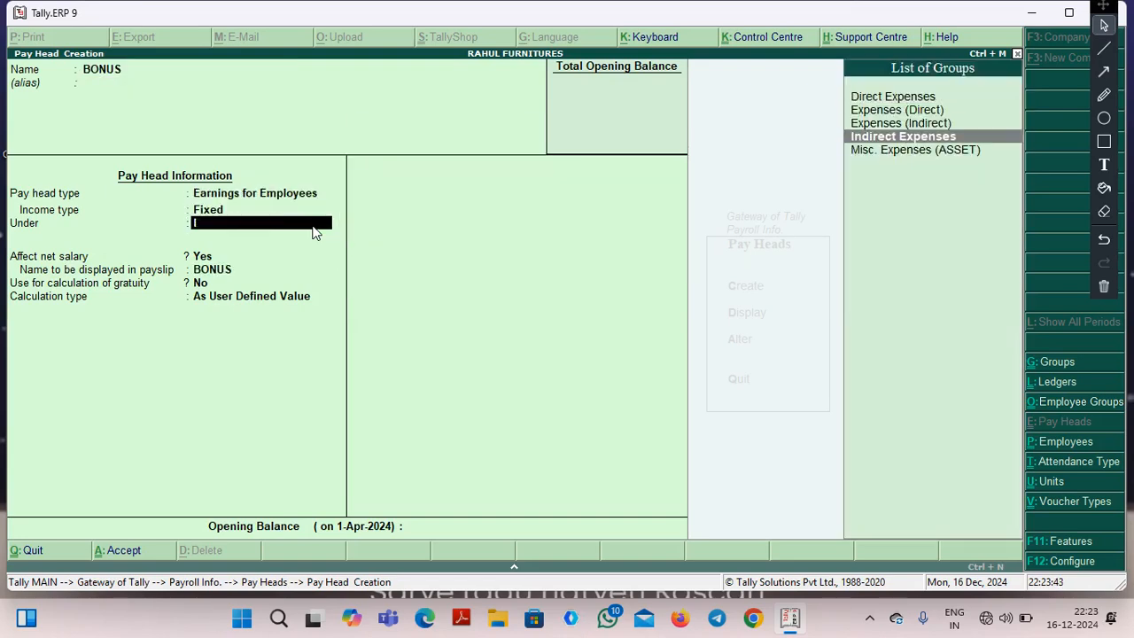
Let BONUS affect net salary and calculate it As Computed Value with the period Months and no rounding.
key(Return)
key(Return)
key(Return)
key(Return)
key(Return)
key(BackSpace)
key(Up)
key(Return)
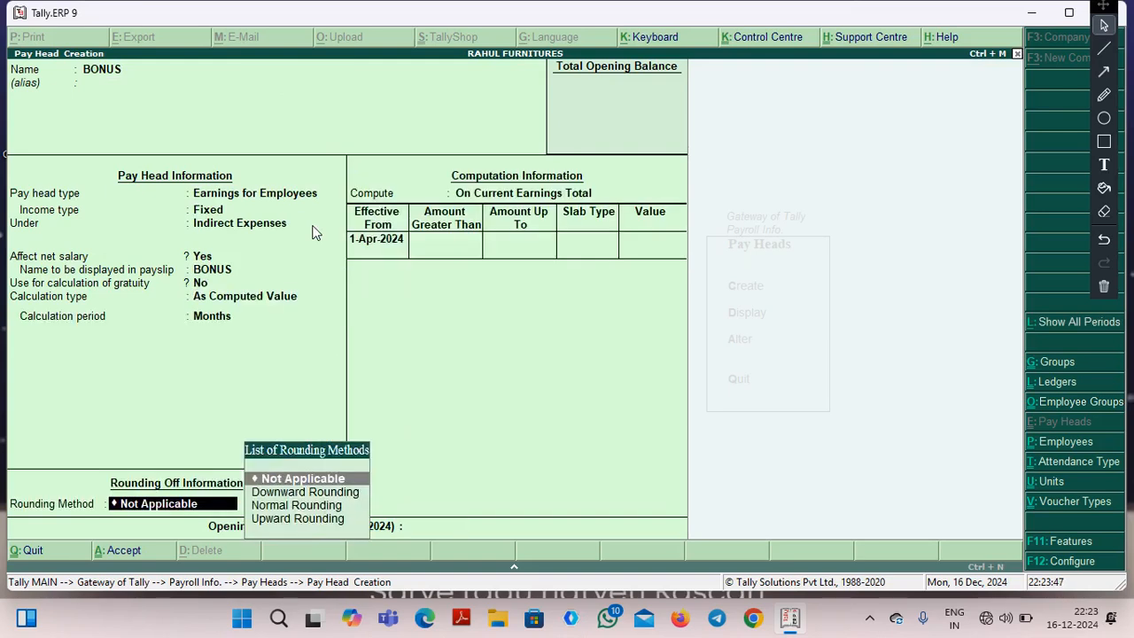
key(Return)
Compute BONUS on a specified formula that adds the pay head BASIC SALARY.
key(Return)
key(BackSpace)
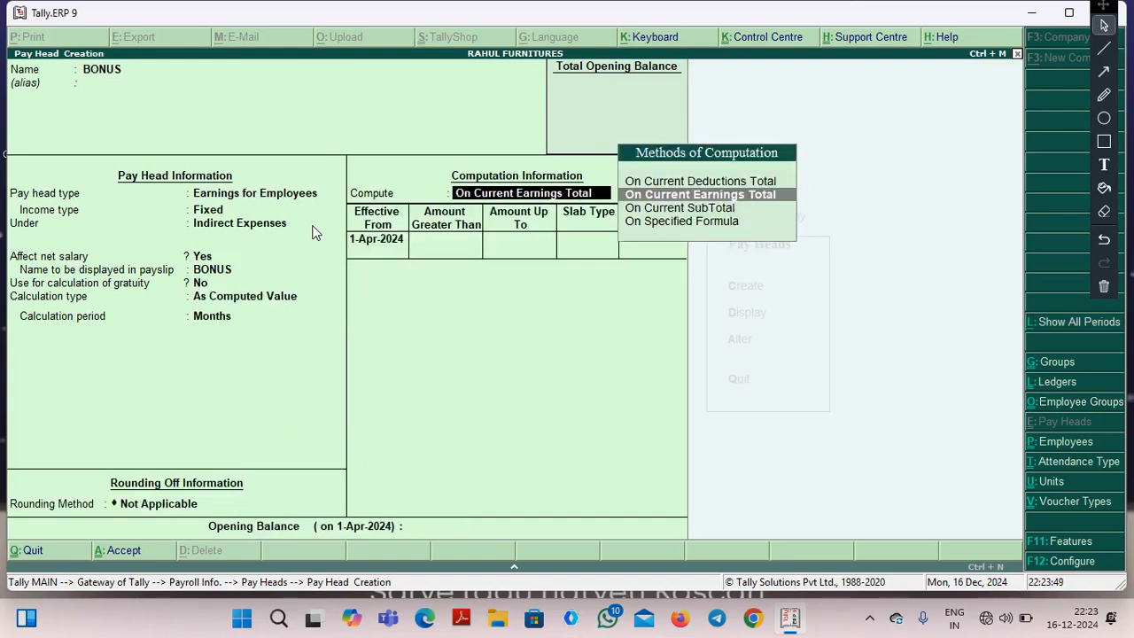
key(Down)
key(Down)
key(Return)
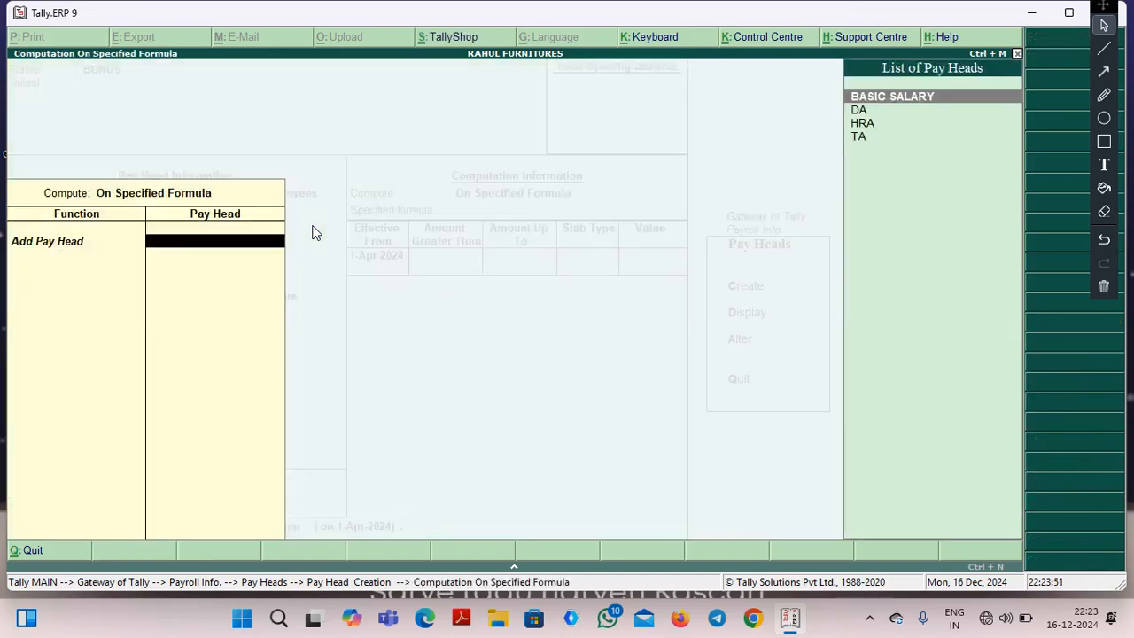
key(Return)
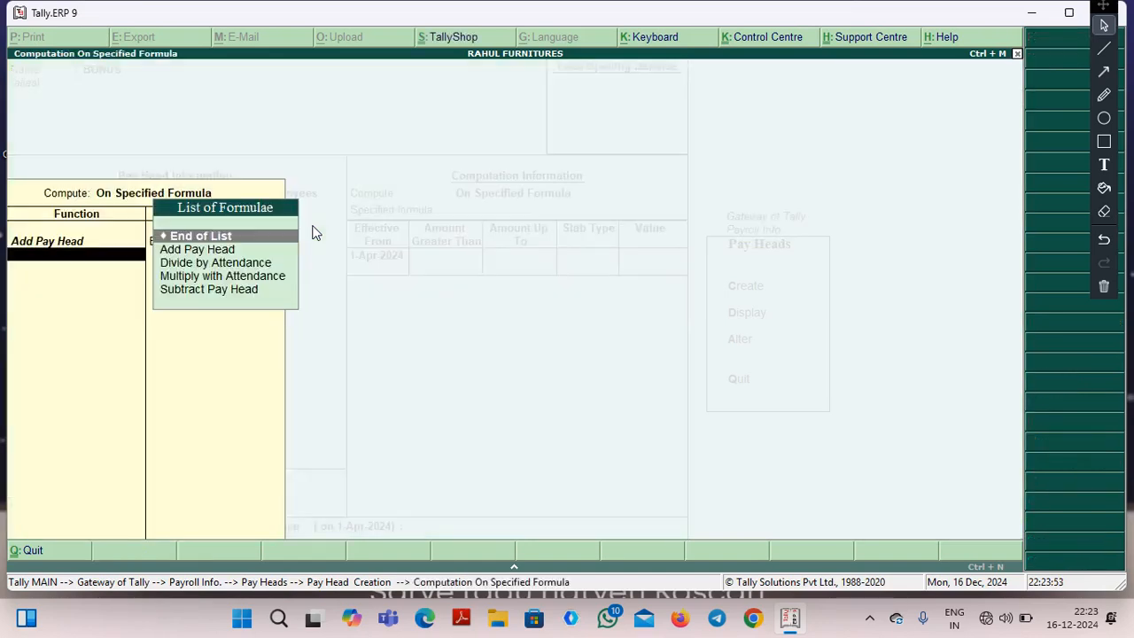
key(Return)
Enter a Percentage slab of 2% for BONUS effective from 1-Apr-2024 without amount limits, and save the pay head.
key(Return)
key(Return)
key(Return)
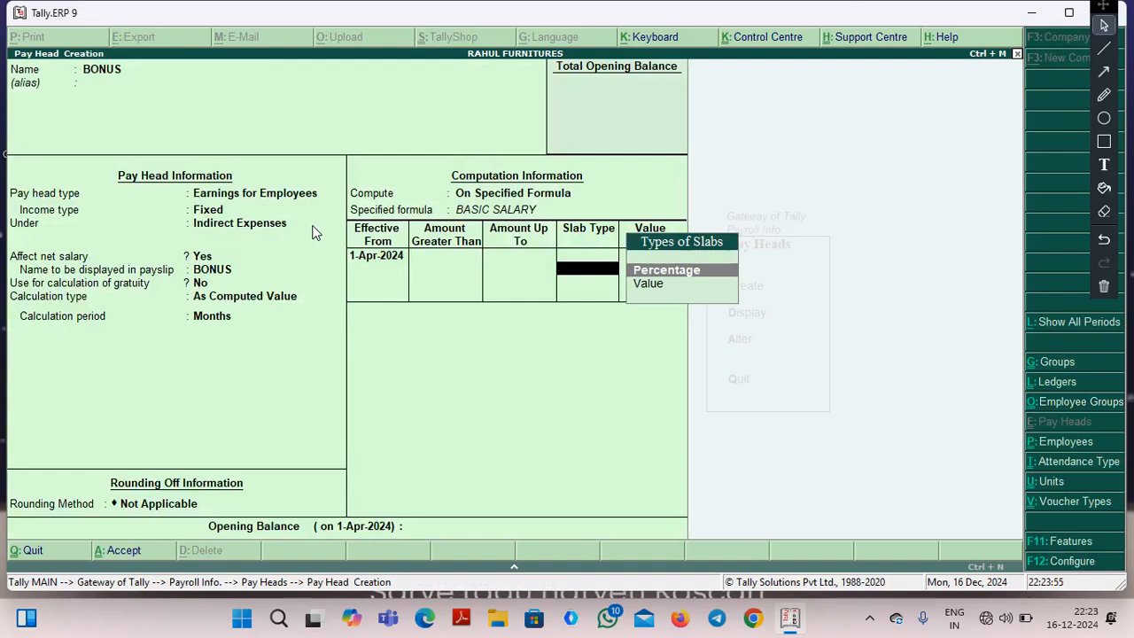
key(Return)
text(2)
key(Return)
key(Return)
key(Return)
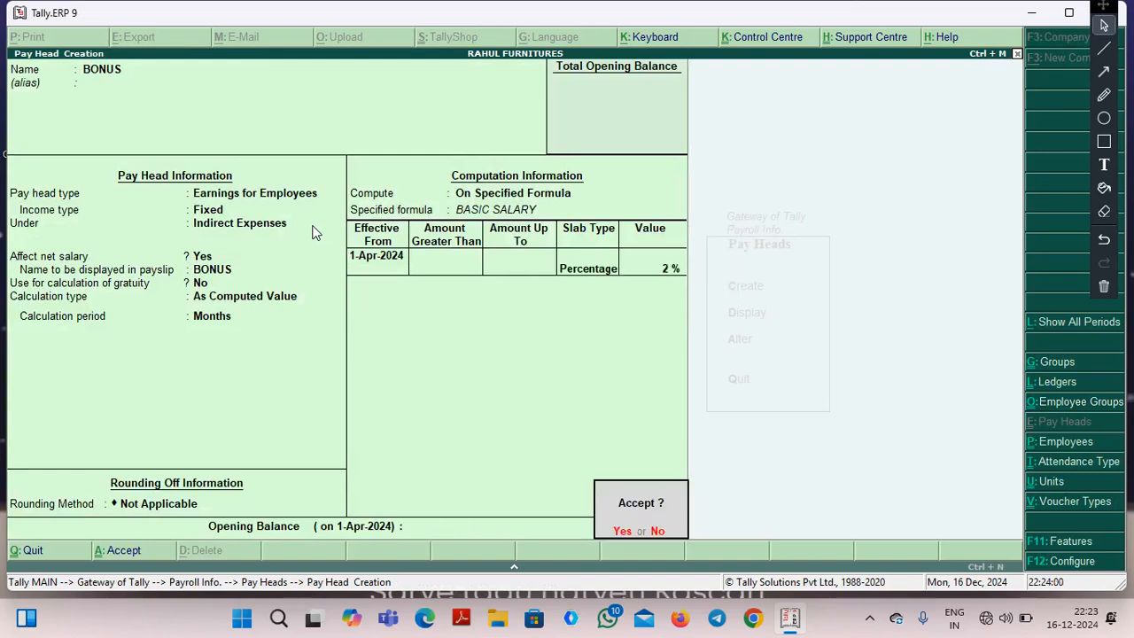
key(Return)
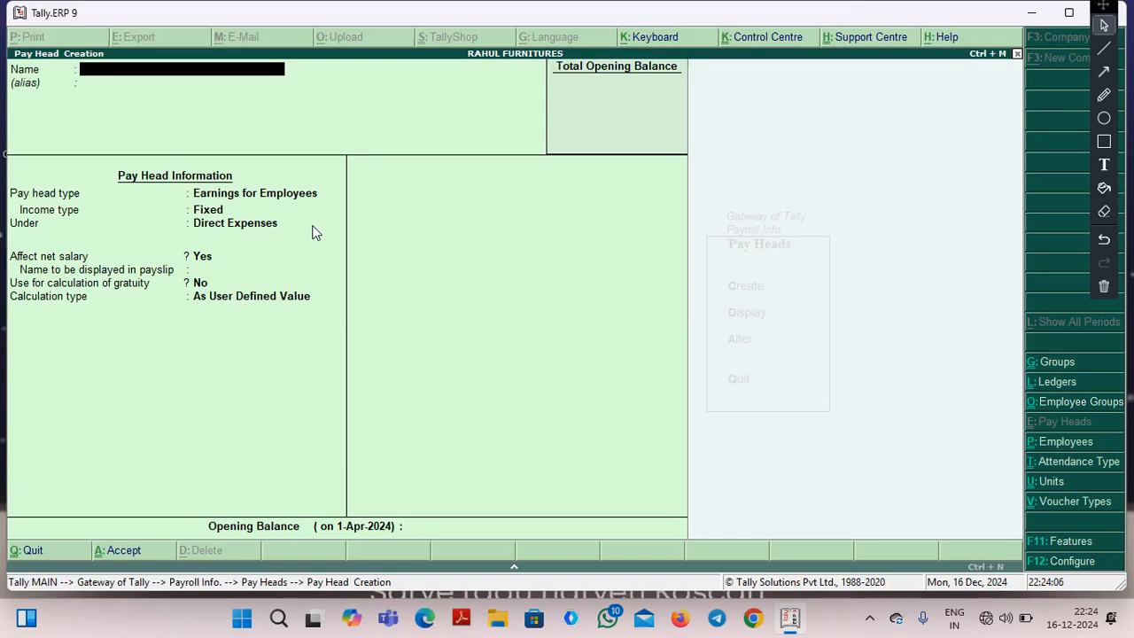
Start a new pay head named PF with the pay head type Deductions From Employees.
text(PF)
key(Return)
key(Return)
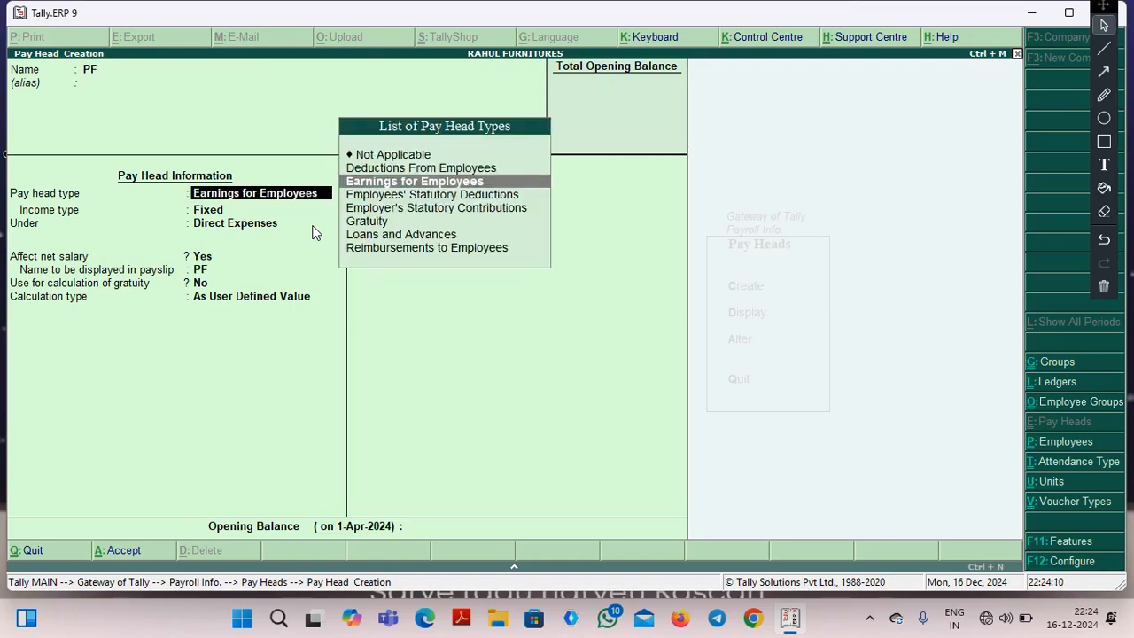
key(Up)
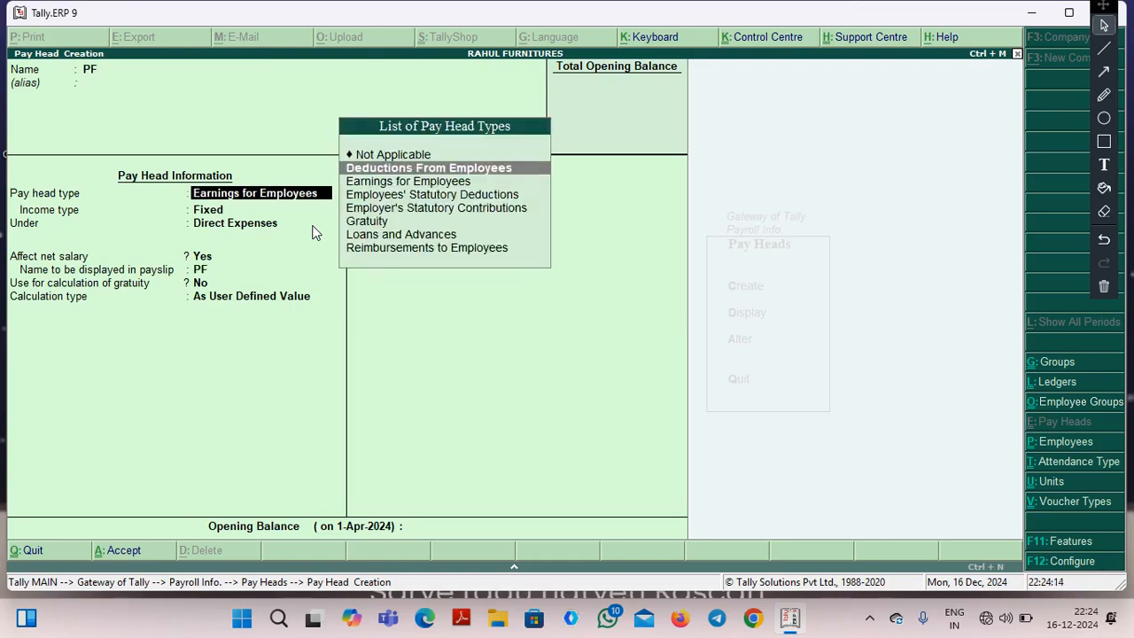
key(Down)
key(Down)
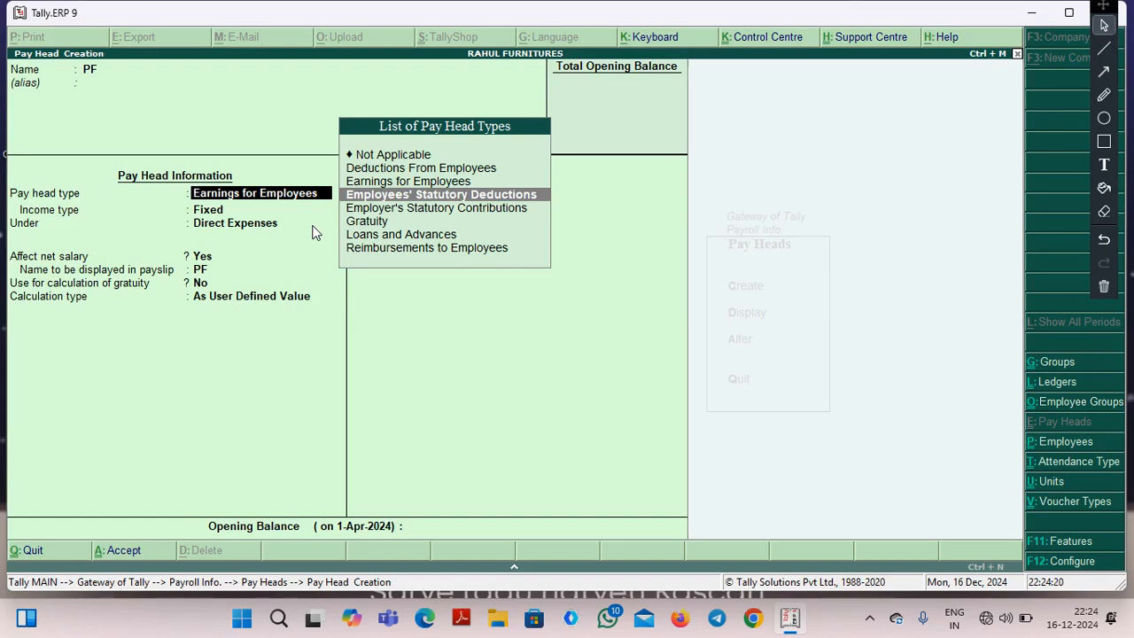
key(Up)
key(Up)
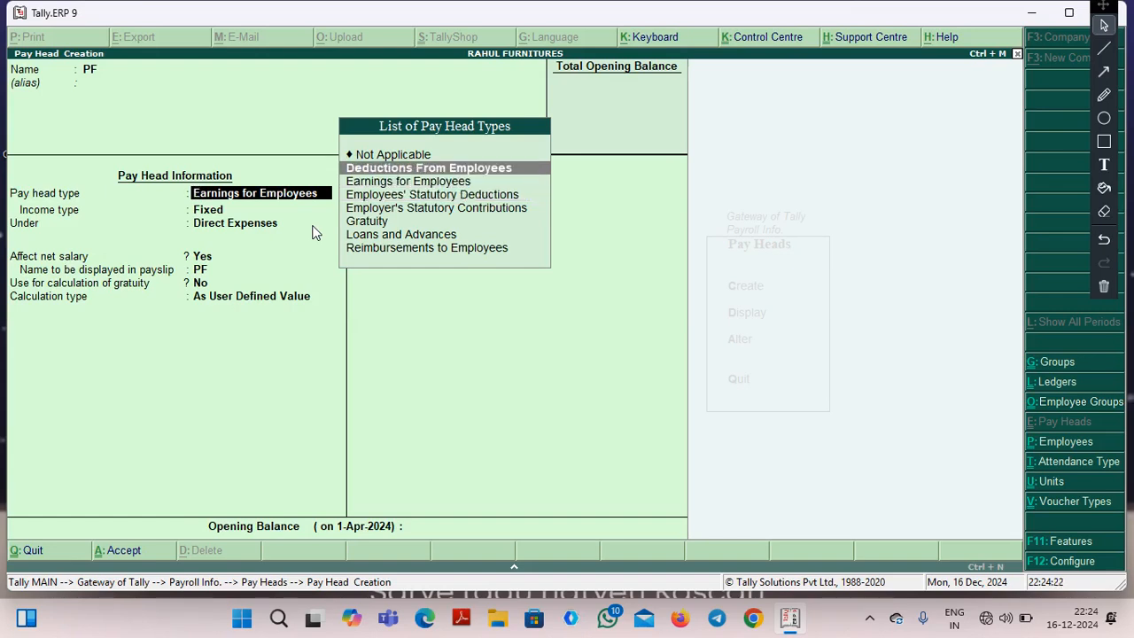
key(Return)
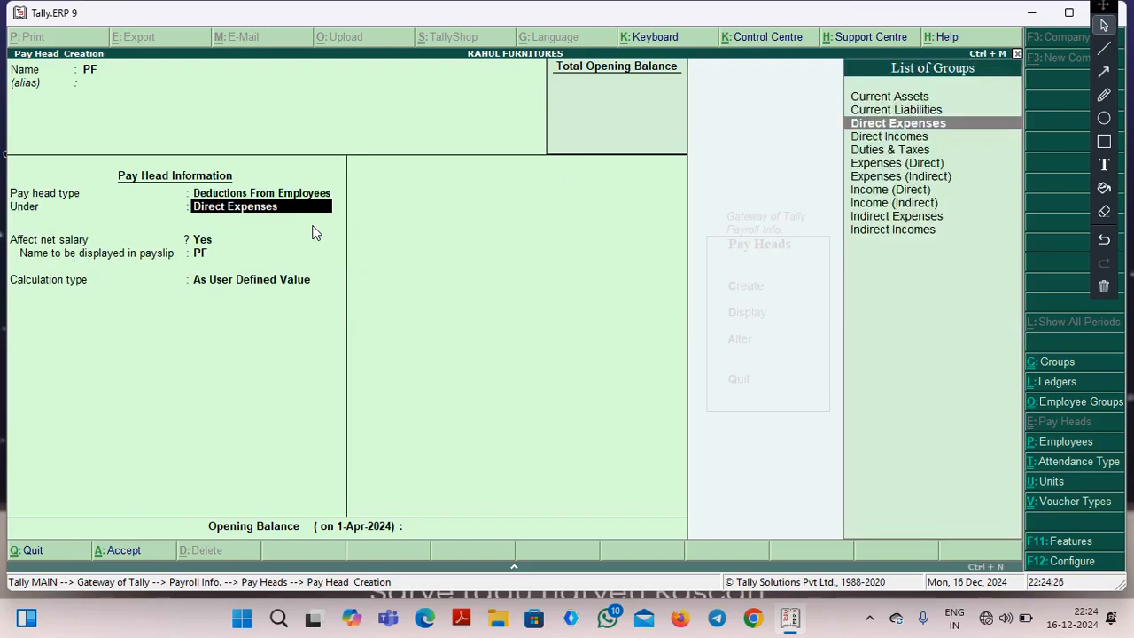
Place the pay head PF under the group Indirect Incomes.
text(ih)
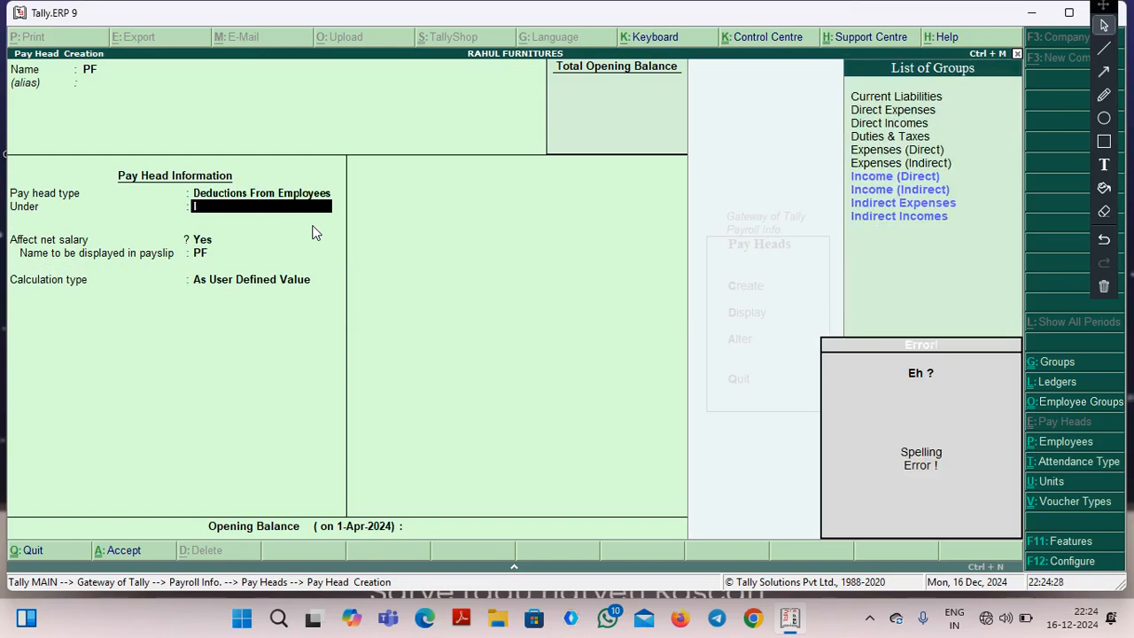
key(Down)
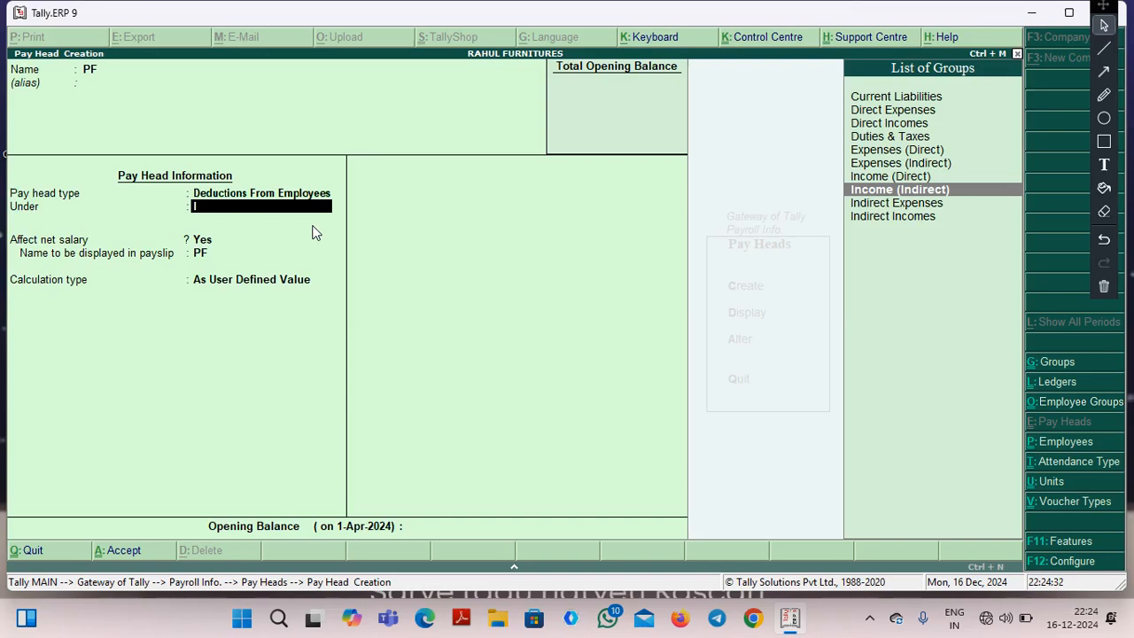
key(Down)
key(Down)
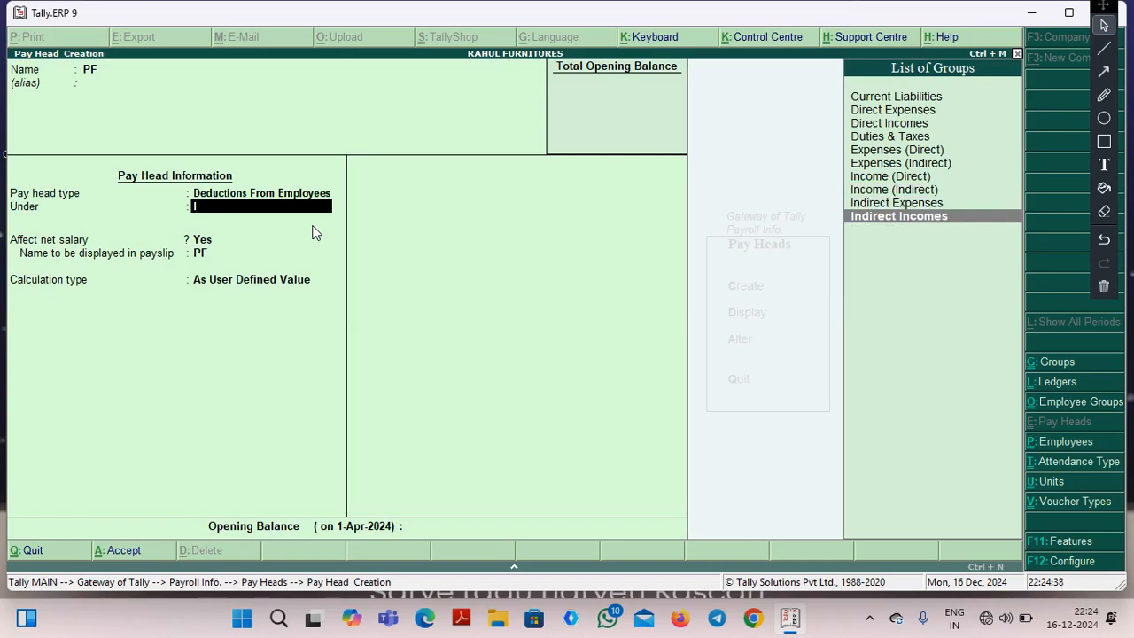
key(Return)
key(Return)
key(Return)
Let PF affect net salary and calculate it As Computed Value with the period Months and no rounding.
key(Up)
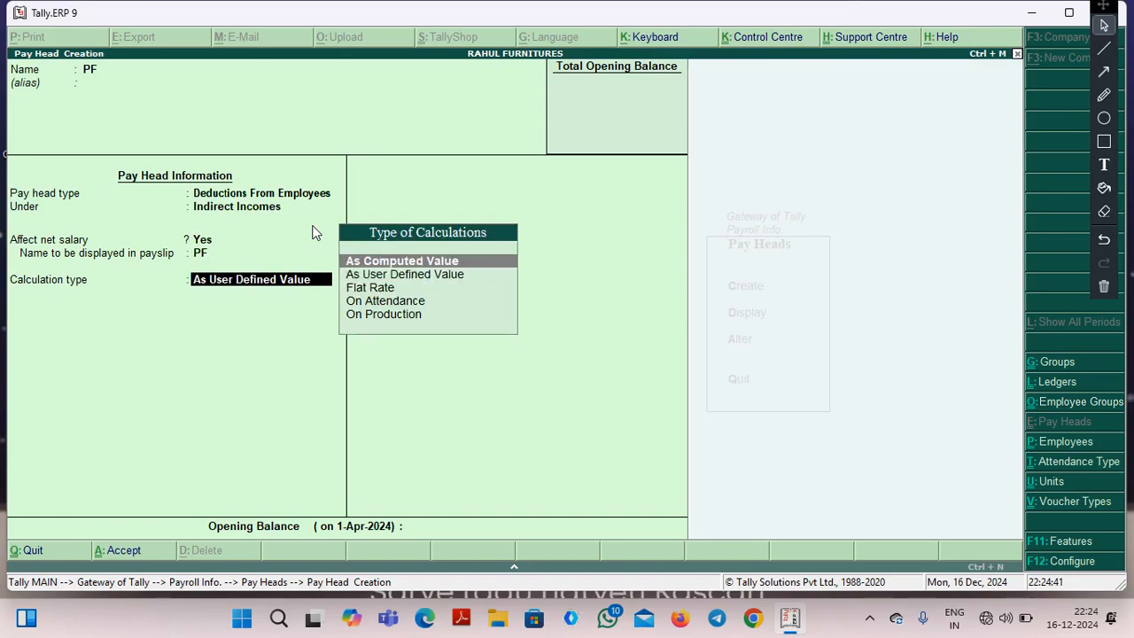
key(Return)
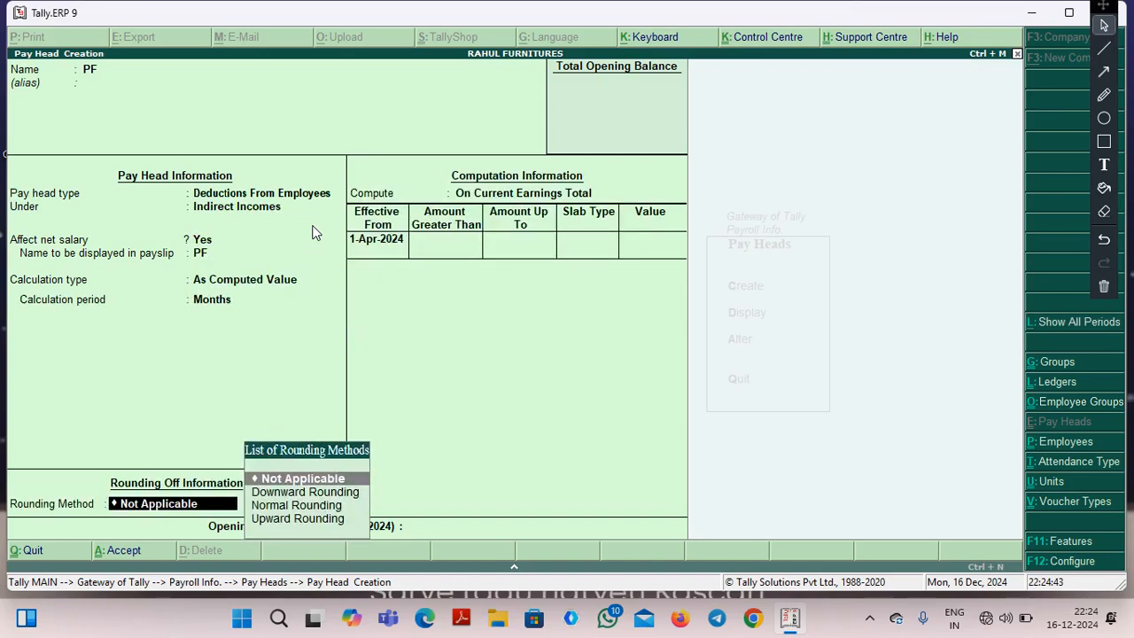
key(Return)
Compute PF on a specified formula that adds the pay heads BASIC SALARY and DA.
key(Down)
key(Down)
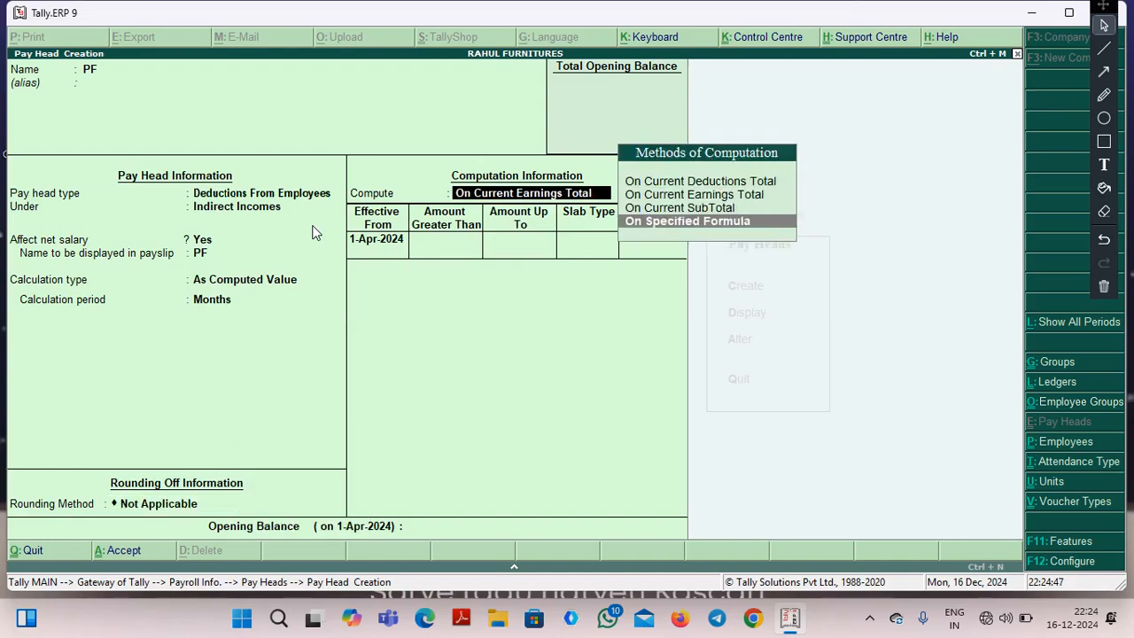
key(Return)
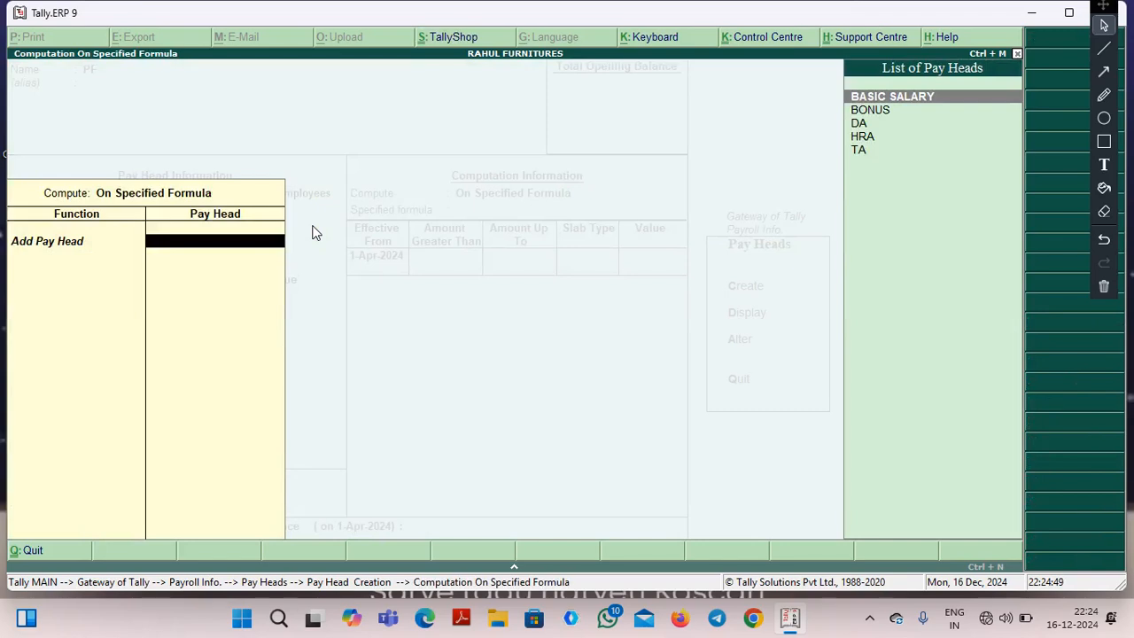
key(Return)
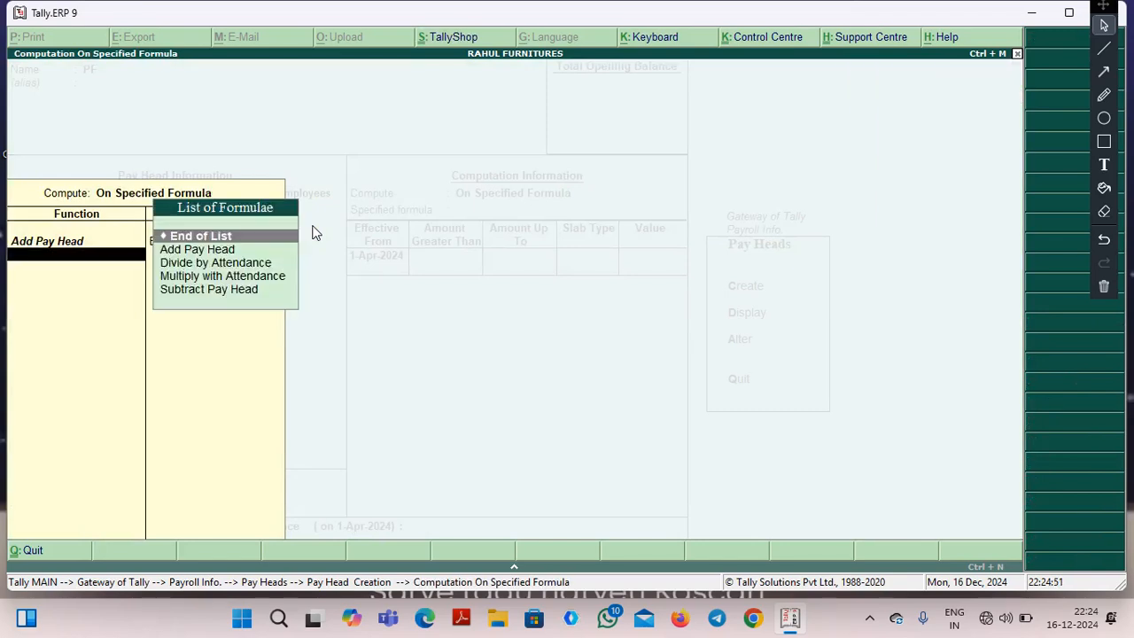
key(Down)
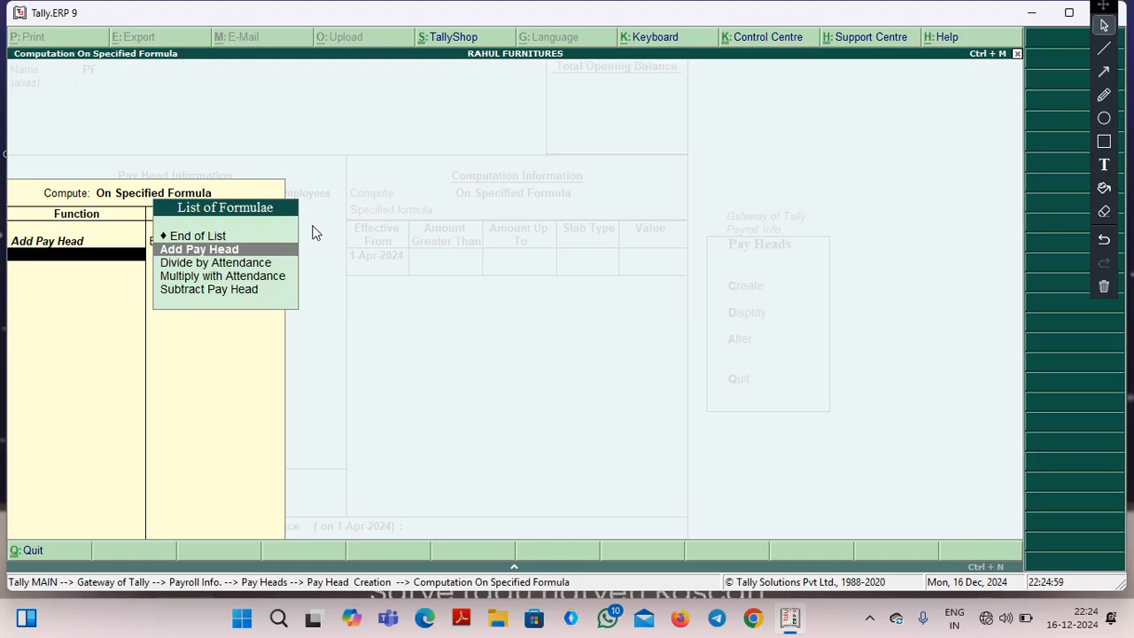
key(Return)
key(Down)
key(Down)
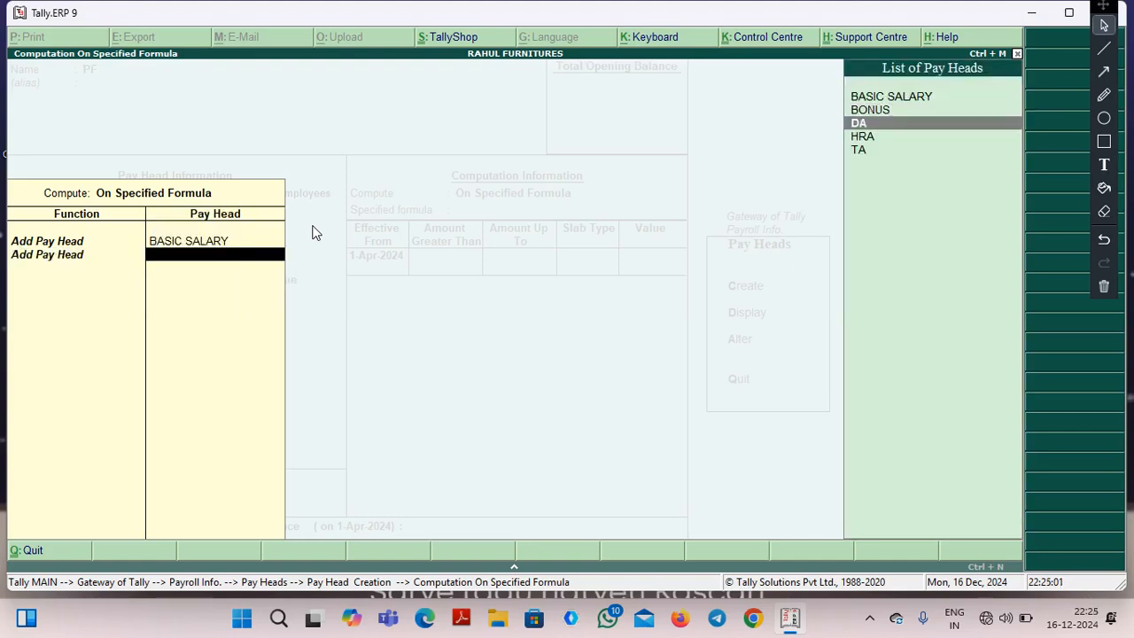
key(Return)
Enter a slab value of 12% for PF effective from 1-Apr-2024 without amount limits, and save the pay head.
key(Return)
key(Return)
key(Return)
key(Return)
text(12)
key(Return)
key(Return)
key(Return)
key(Return)
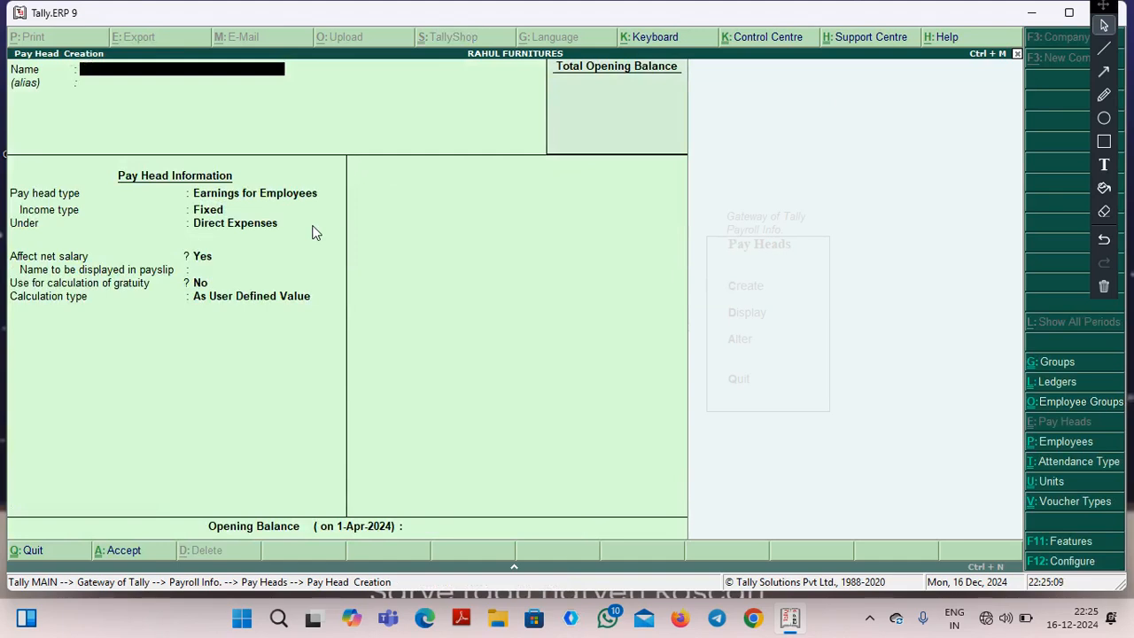
Start a new pay head named OVERTIME as Earnings for Employees with Fixed income type under Indirect Expenses.
text(OVERTIME)
key(Return)
key(Return)
key(Return)
click(312, 226)
key(Down)
key(Down)
key(Down)
key(Return)
key(Return)
key(Return)
key(Return)
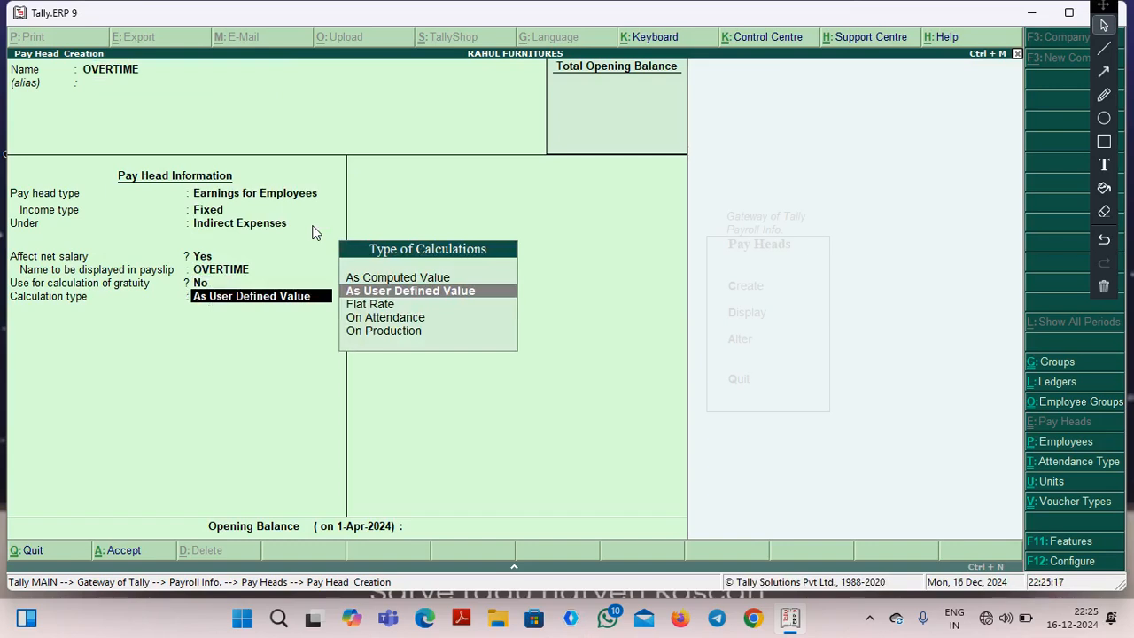
Calculate OVERTIME On Production with the production type OVERTIME, no gratuity use and no rounding, and save the pay head.
key(Down)
key(Down)
key(Down)
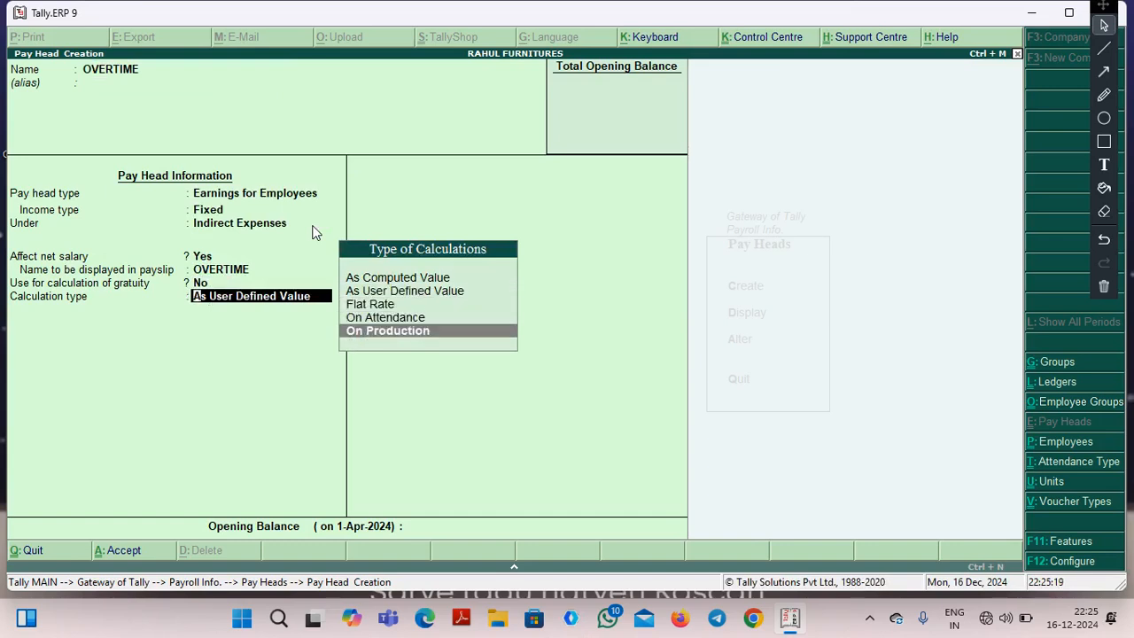
key(Return)
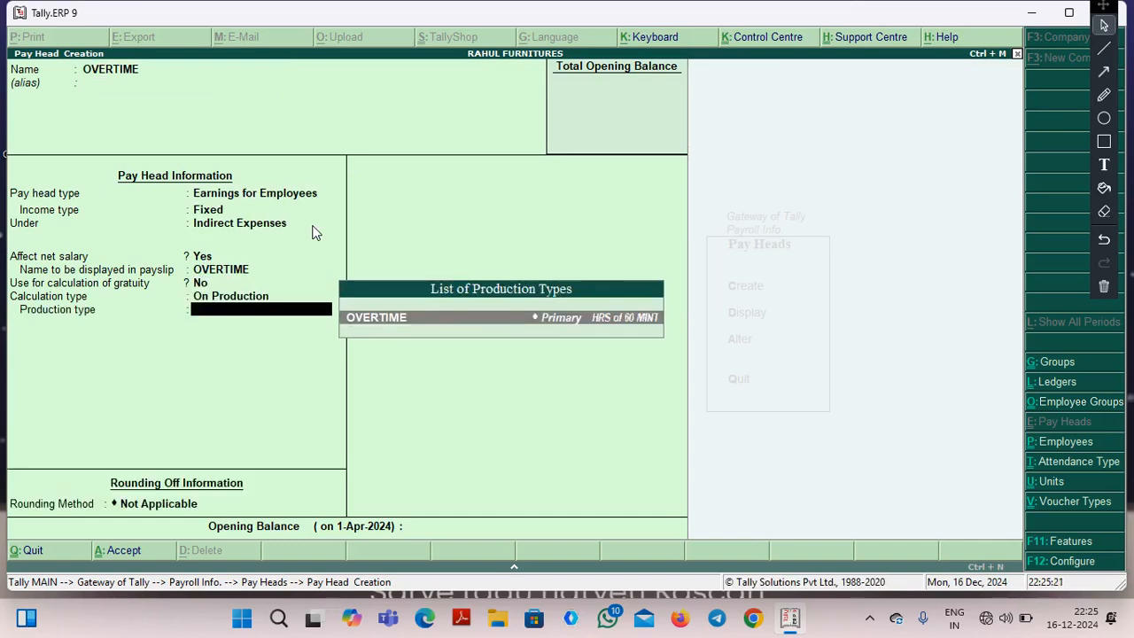
key(Return)
key(Return)
key(Return)
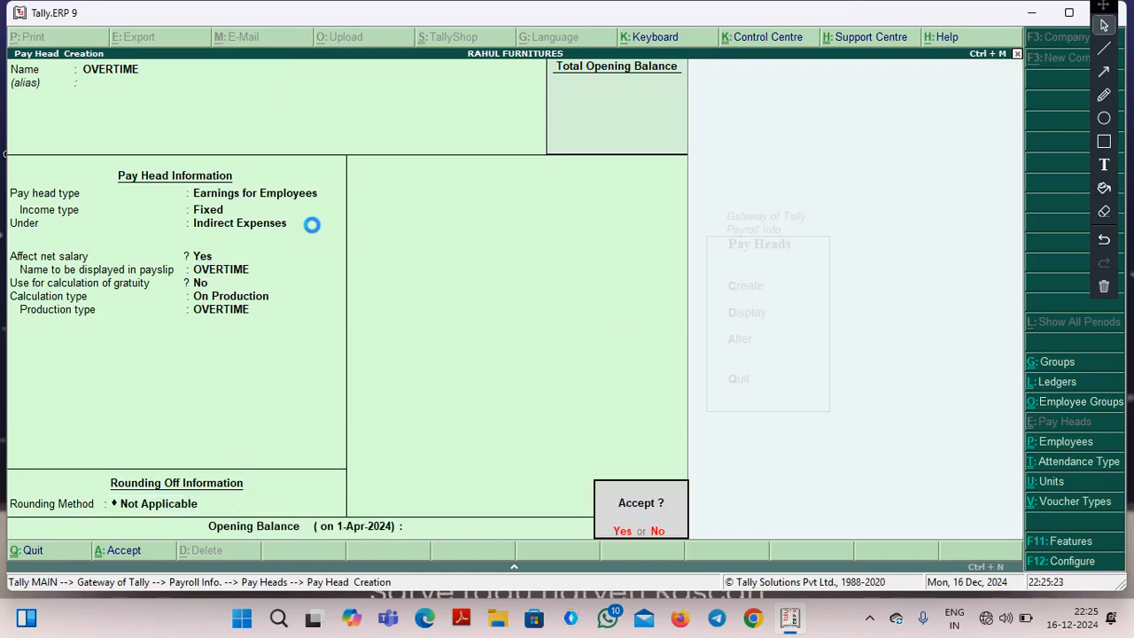
key(Return)
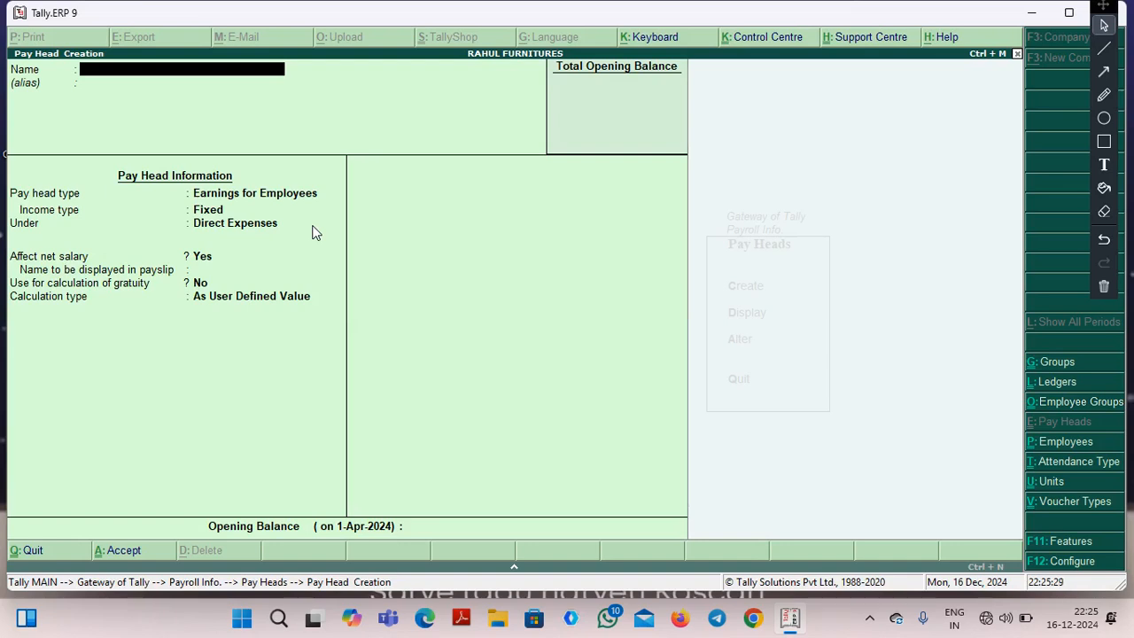
Leave pay head creation and open the salary details definition for the employee group MANAGER.
key(Escape)
key(y)
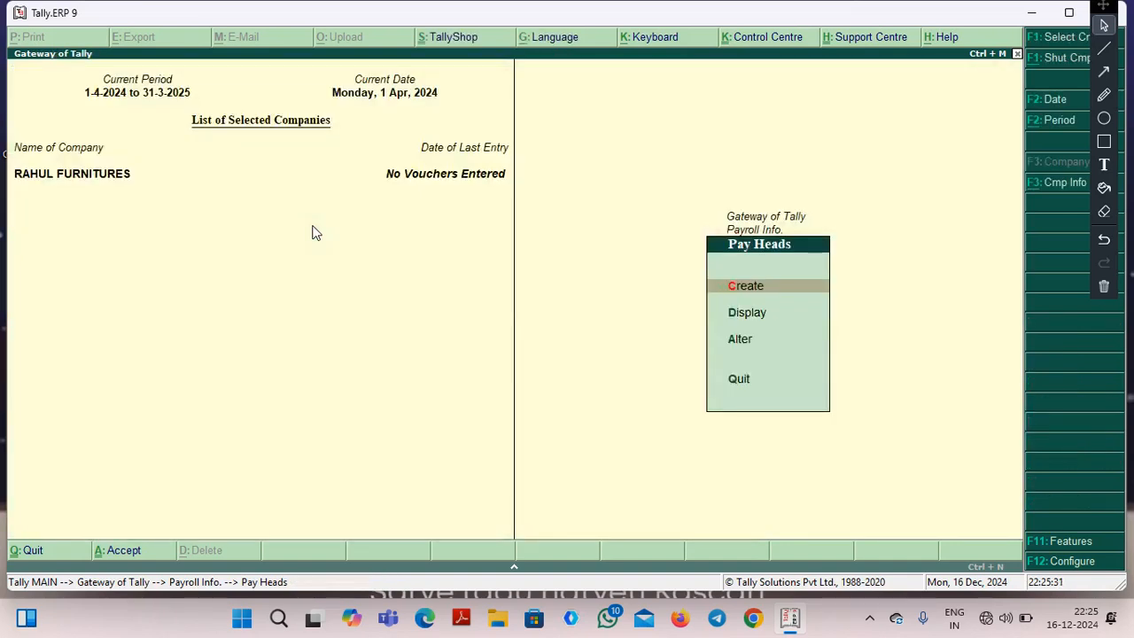
key(Escape)
key(Down)
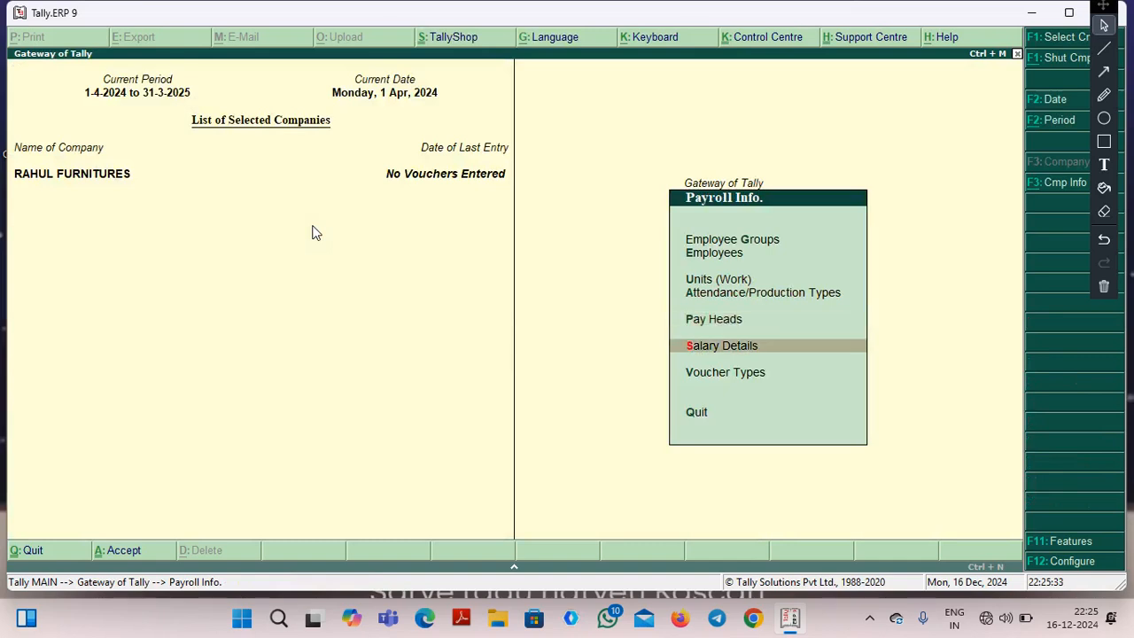
key(Return)
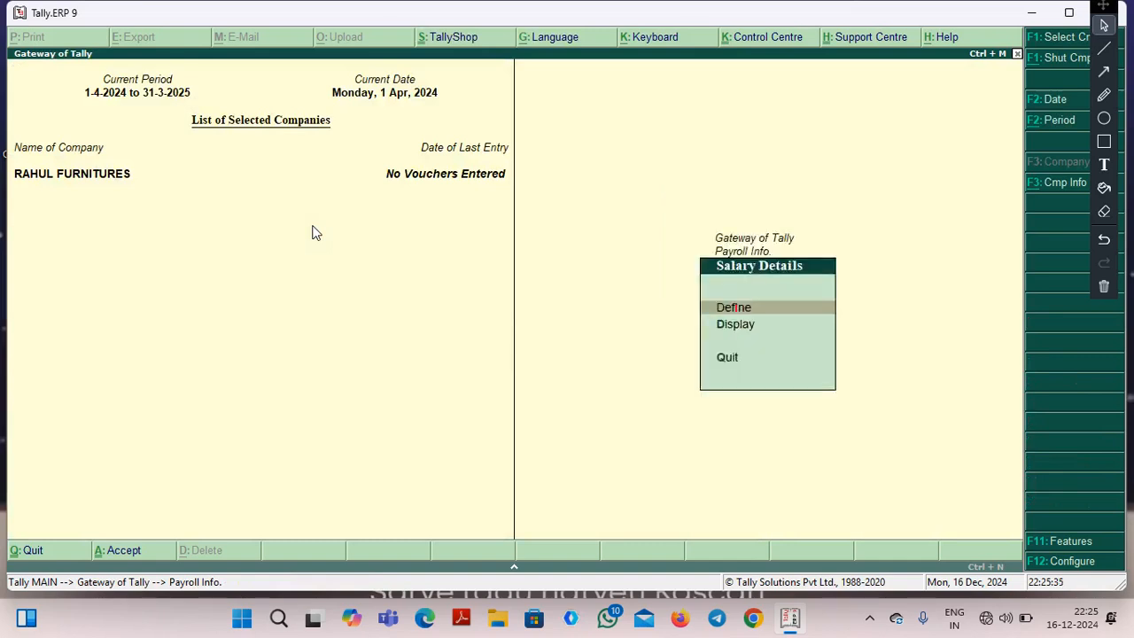
key(Return)
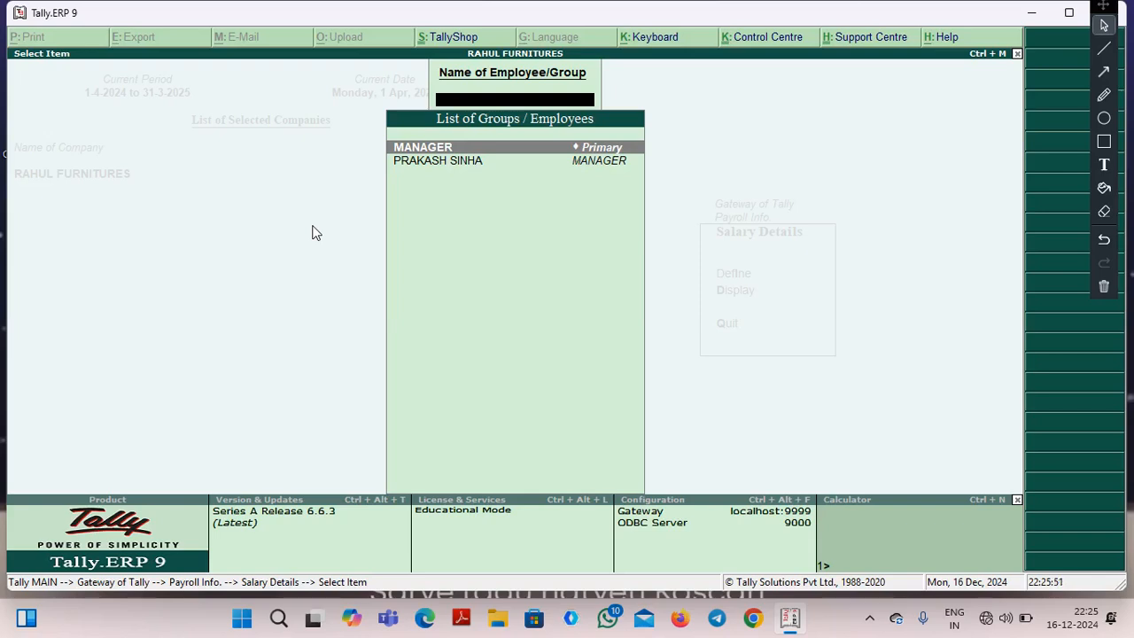
key(Down)
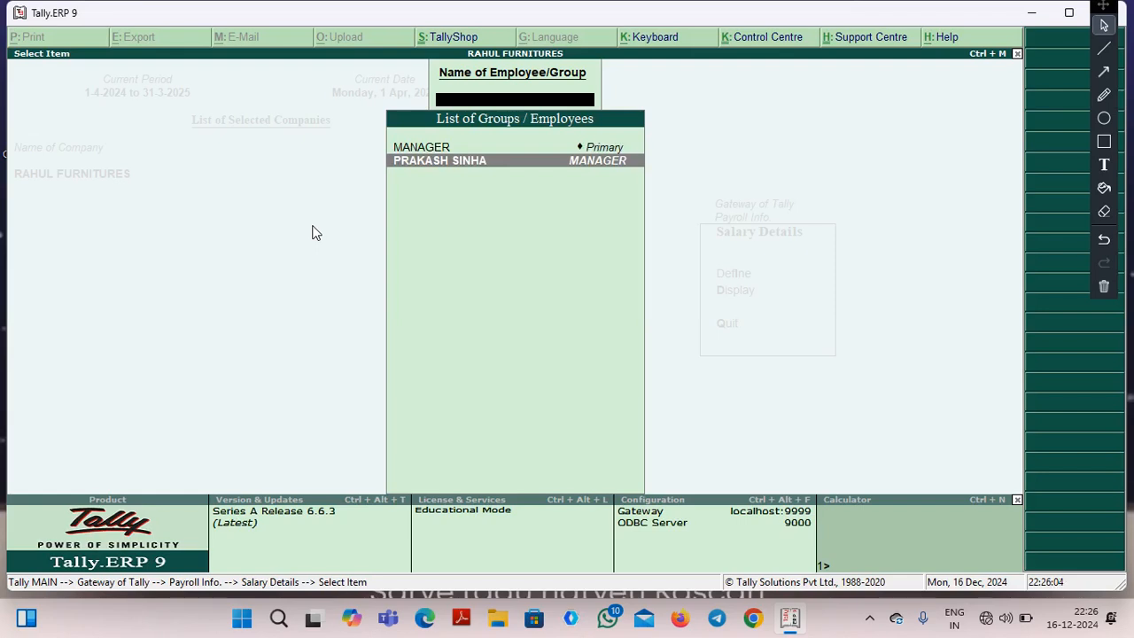
key(Up)
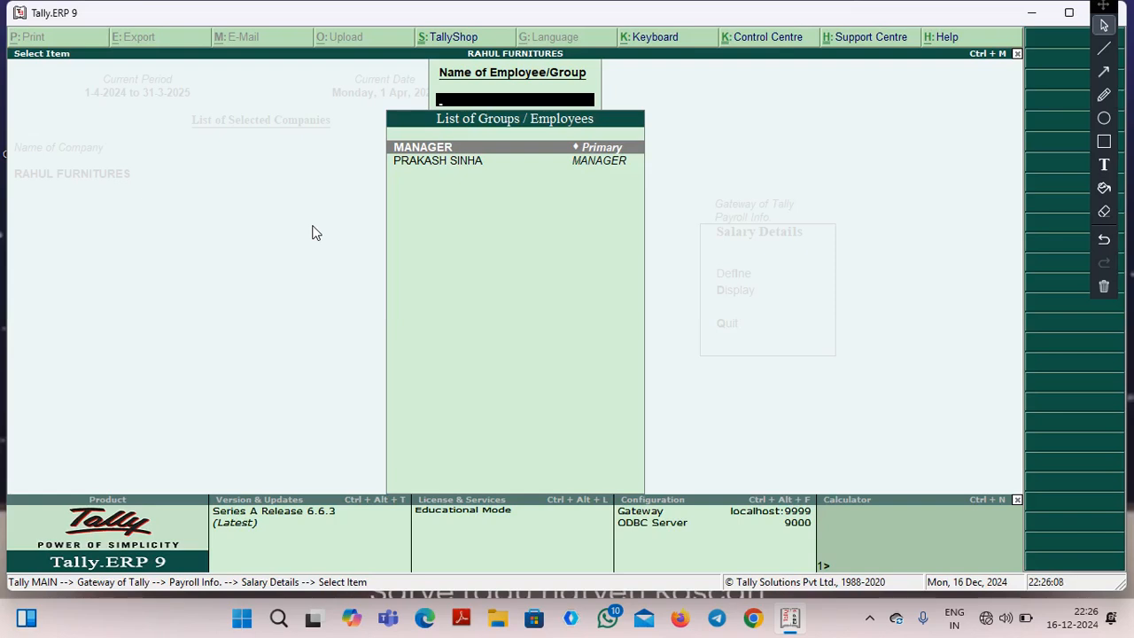
key(Return)
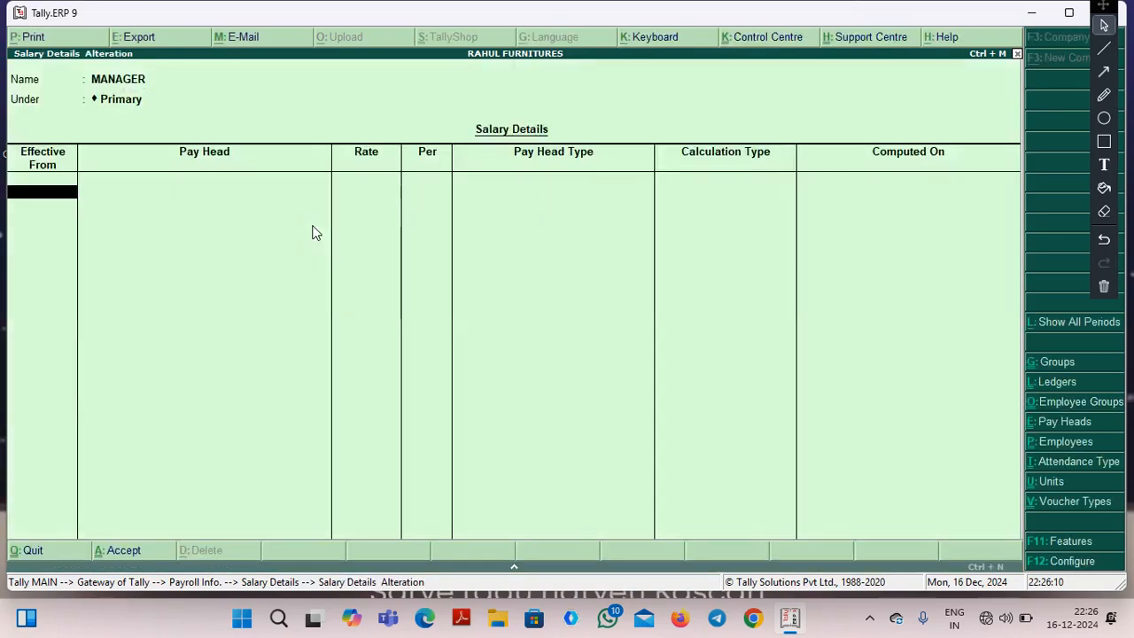
Set the MANAGER salary details effective from 1-4-2024 and add BASIC SALARY at a rate of 10,000 per month.
text(1-4-2024)
key(Return)
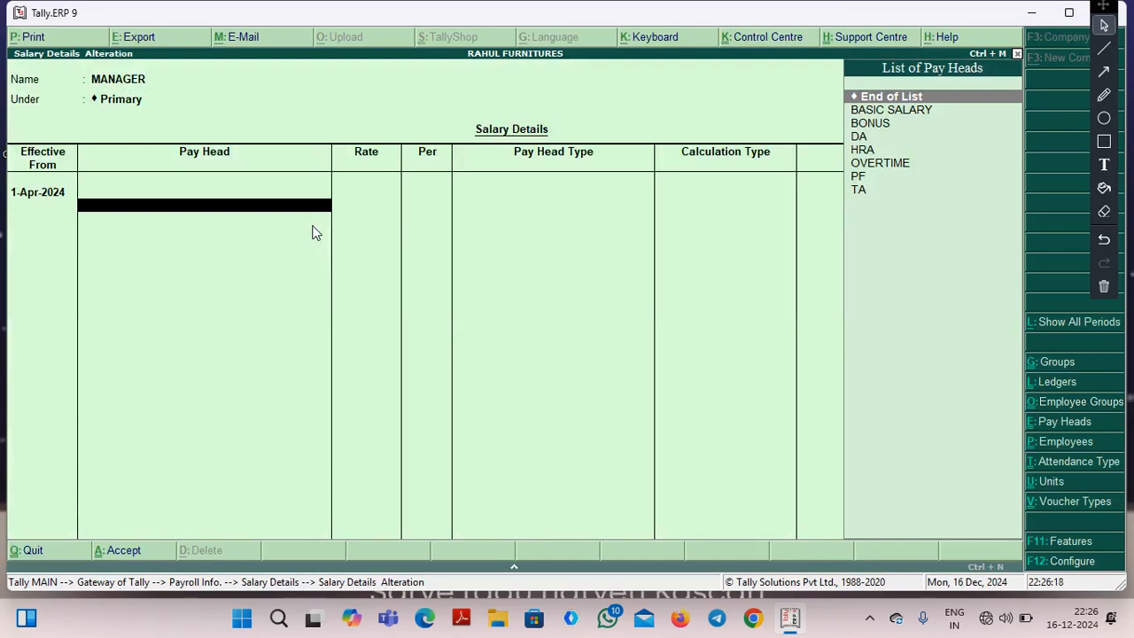
key(Down)
key(Return)
text(1000)
key(Return)
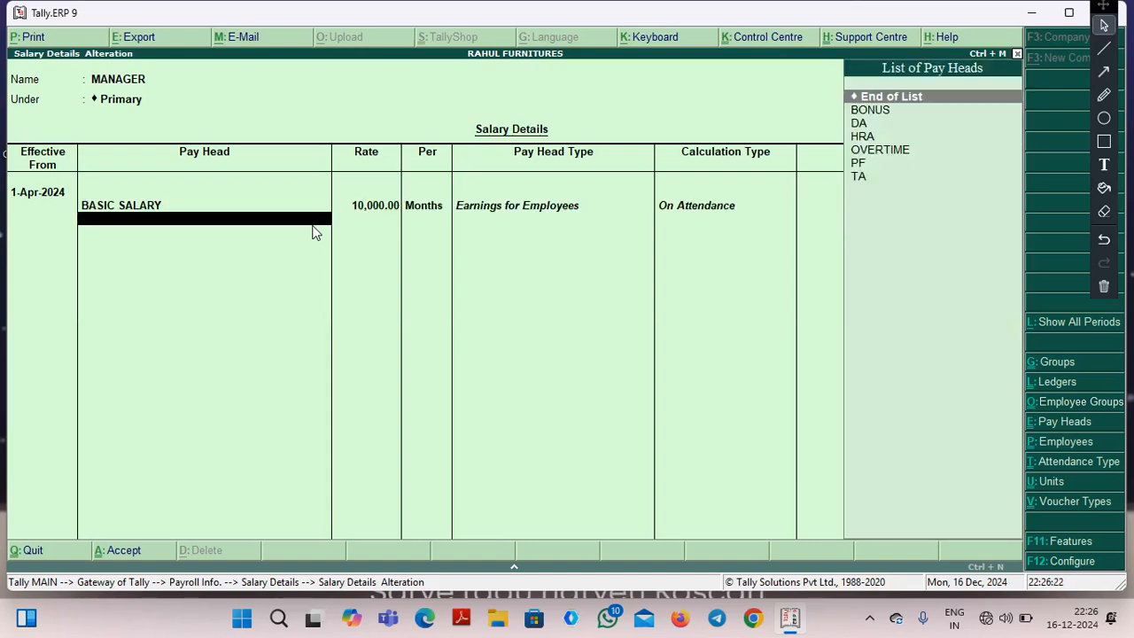
Add the pay heads BONUS, DA and HRA to the MANAGER salary details.
key(Down)
key(Return)
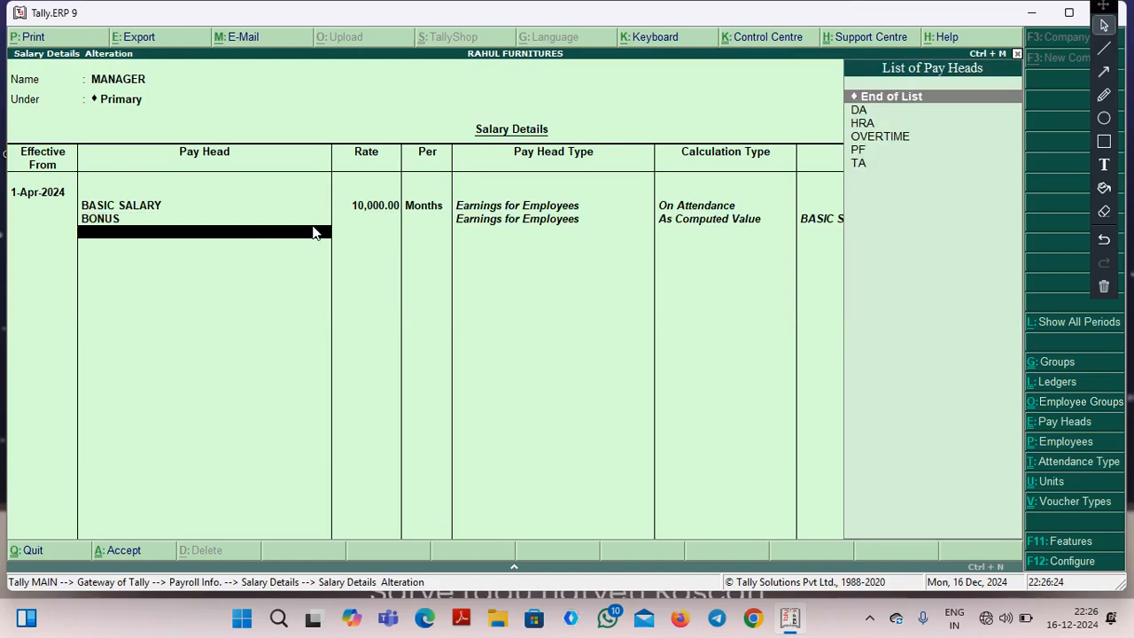
key(Down)
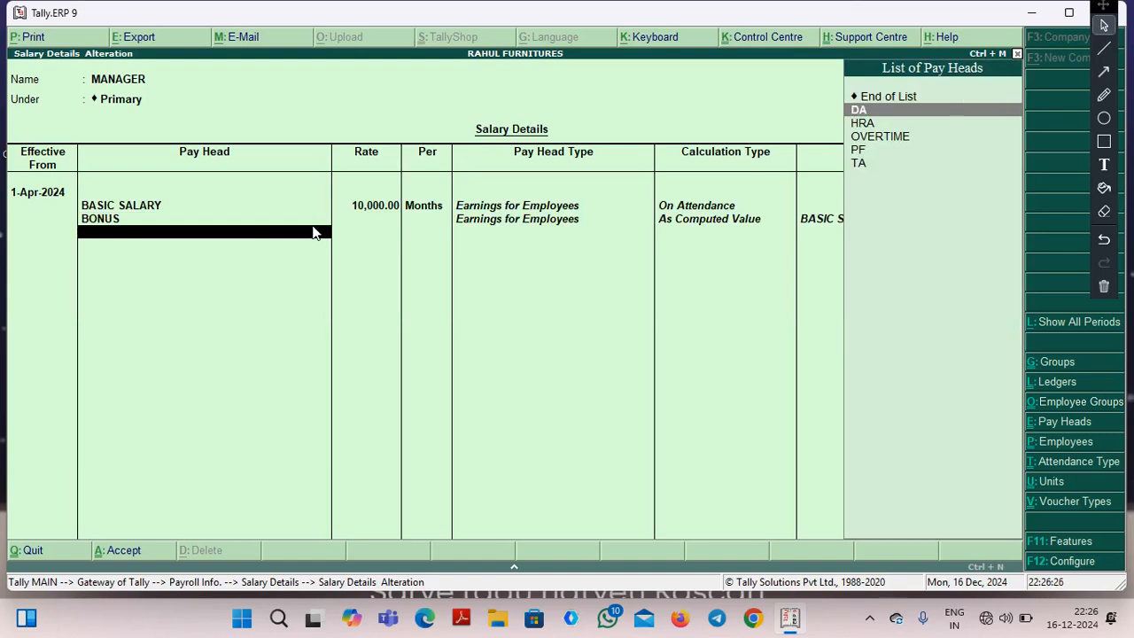
key(Return)
key(Down)
key(Return)
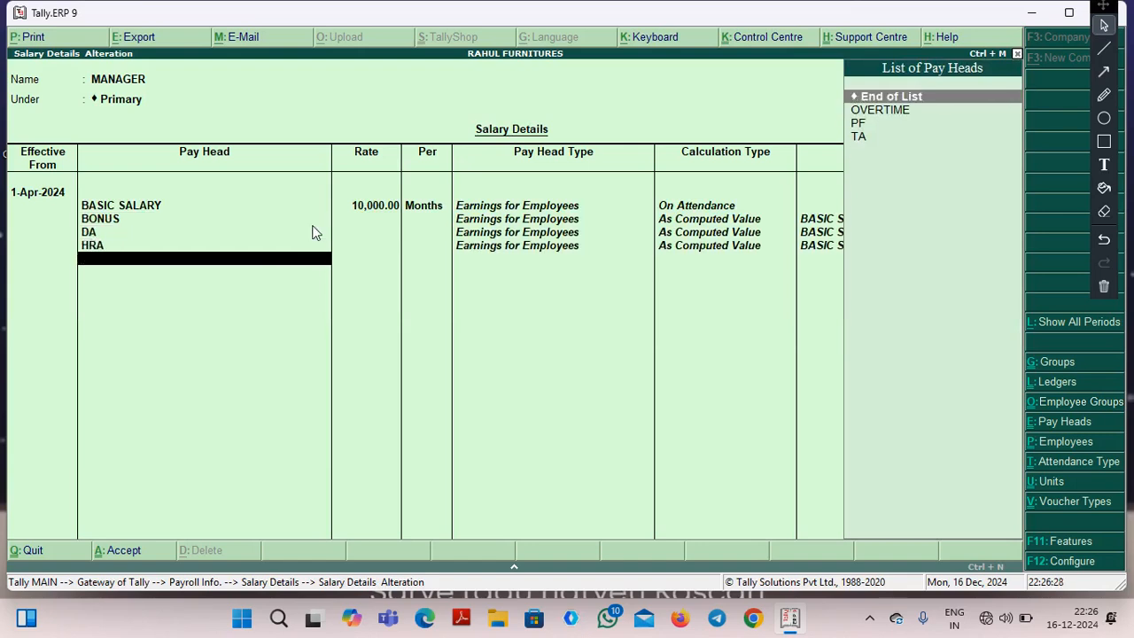
Add the pay head OVERTIME to the MANAGER salary details at a rate of 250 per hour.
key(Down)
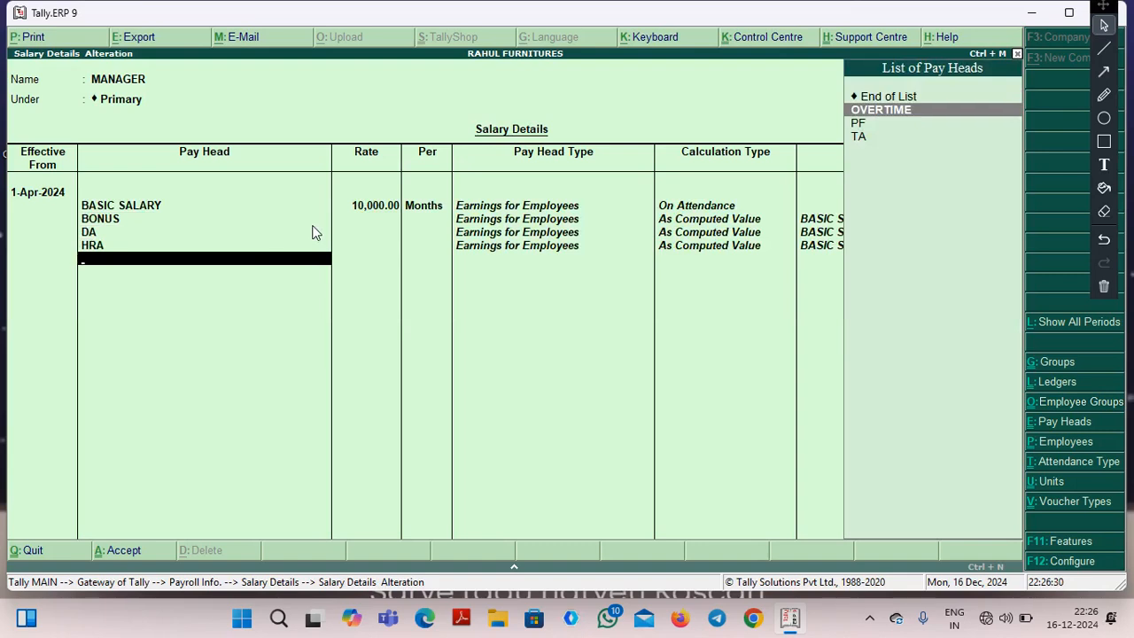
key(Return)
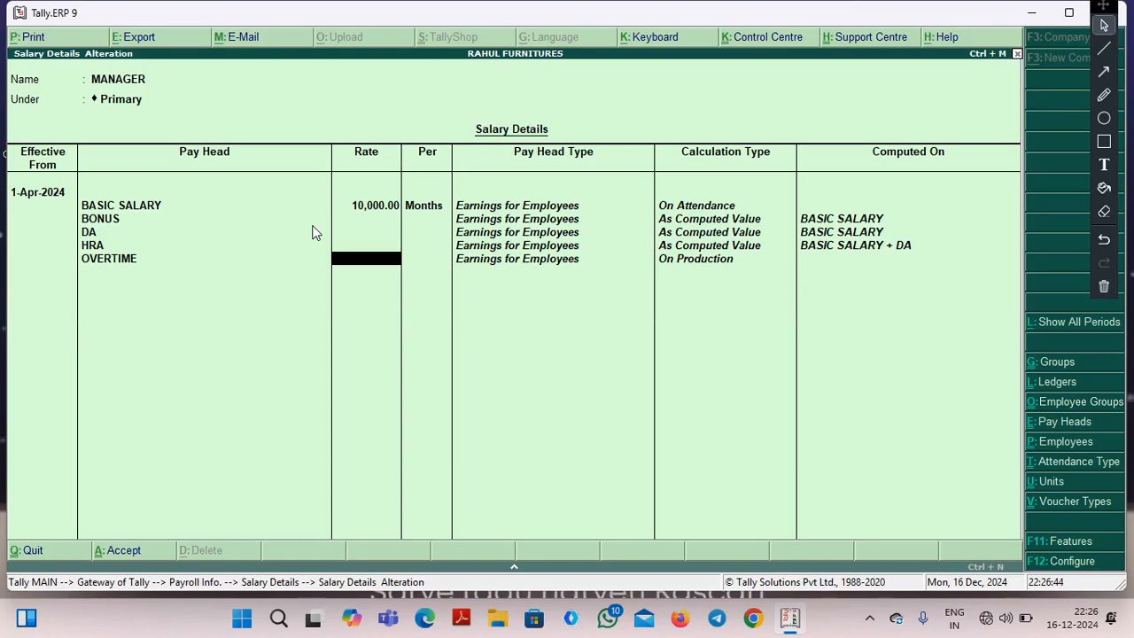
text(250)
key(Return)
key(Return)
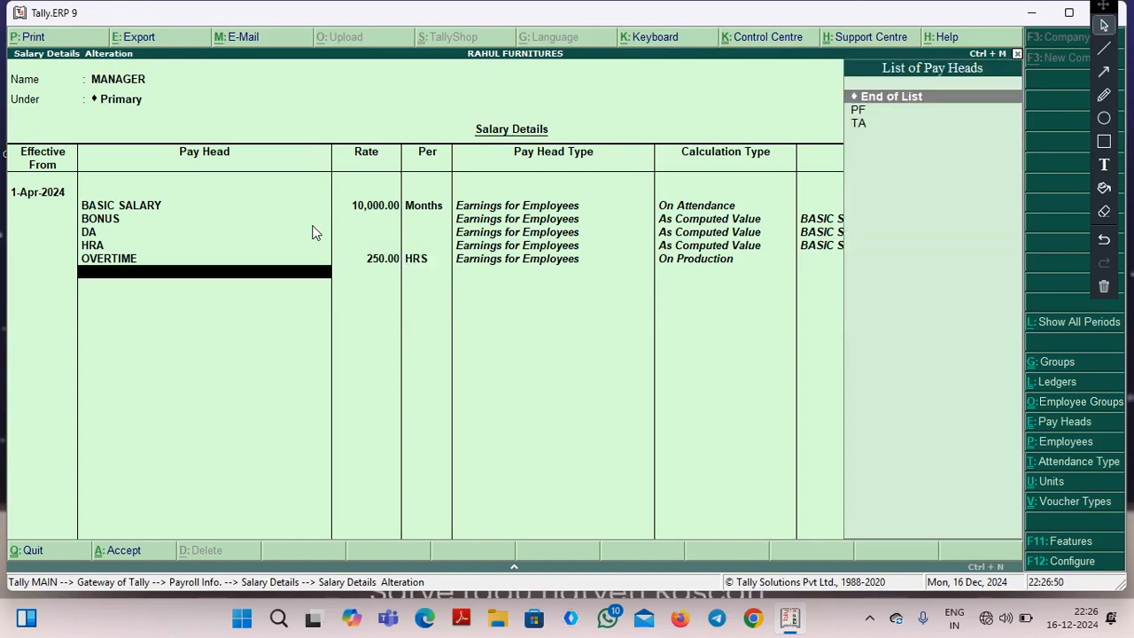
Add the pay heads TA and PF to the MANAGER salary details and end the pay head list.
key(Down)
key(Down)
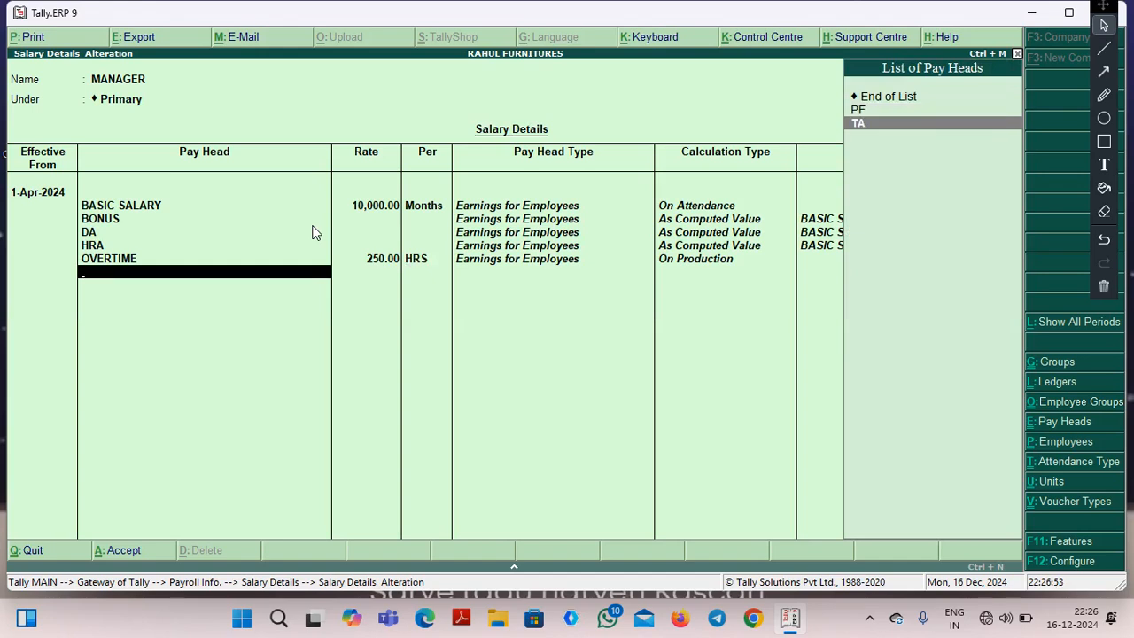
key(Return)
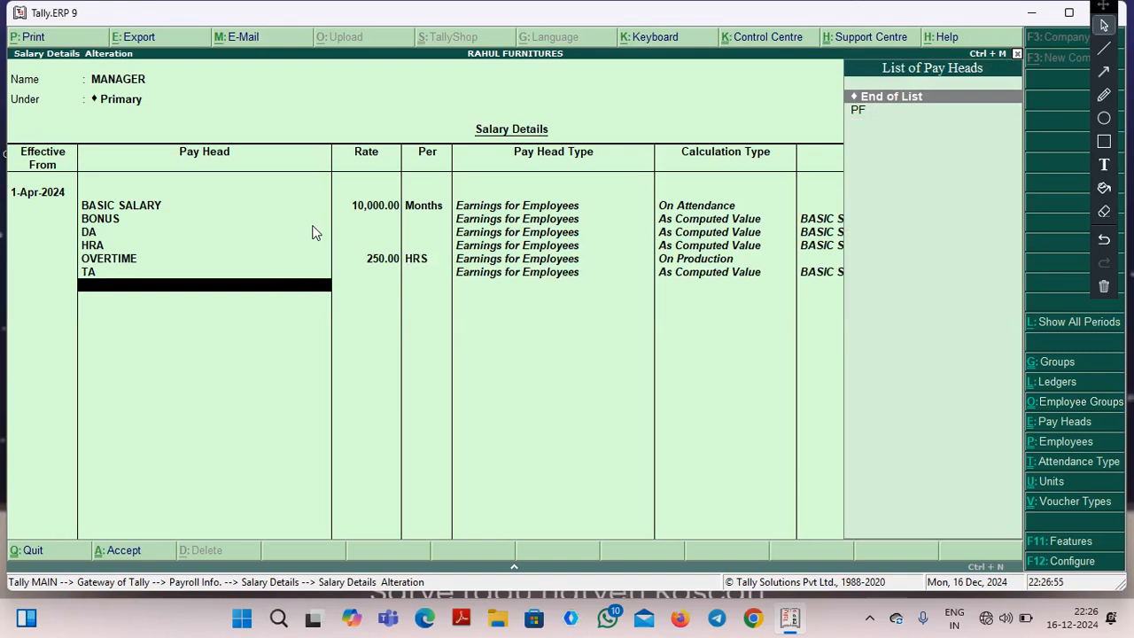
key(Down)
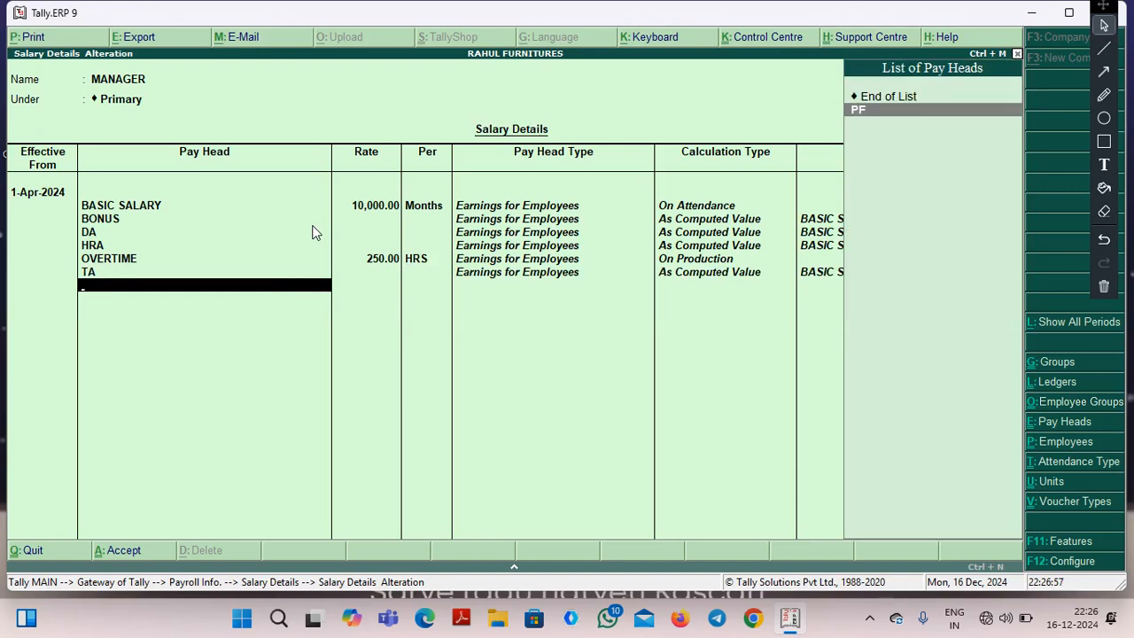
key(Return)
key(Return)
Save the MANAGER salary details and open the salary details of the employee under MANAGER.
key(Return)
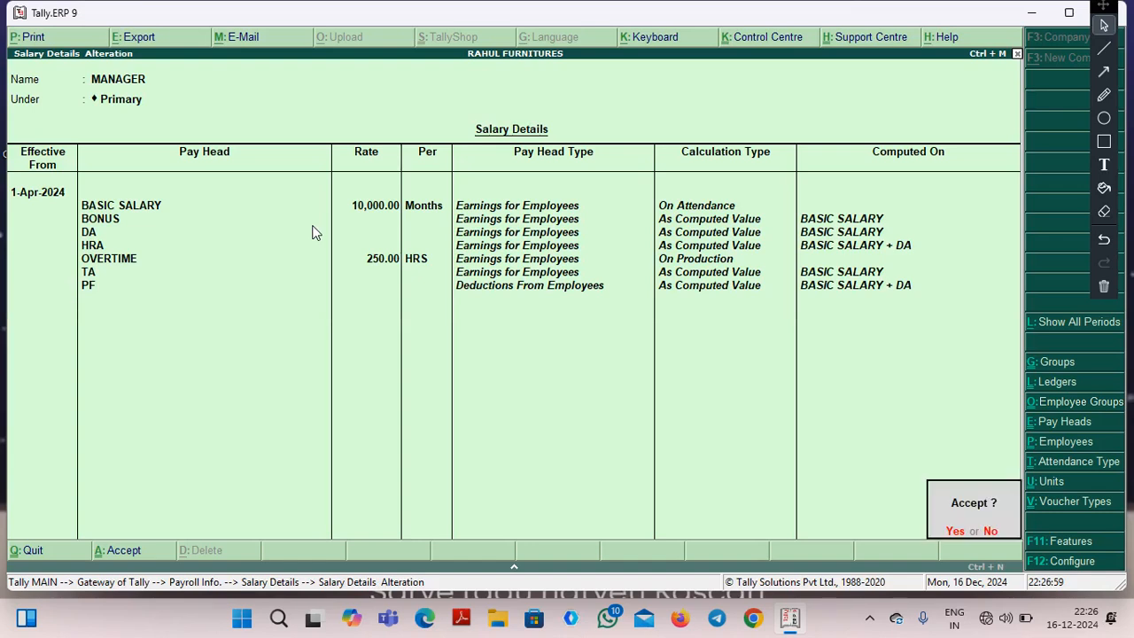
key(Return)
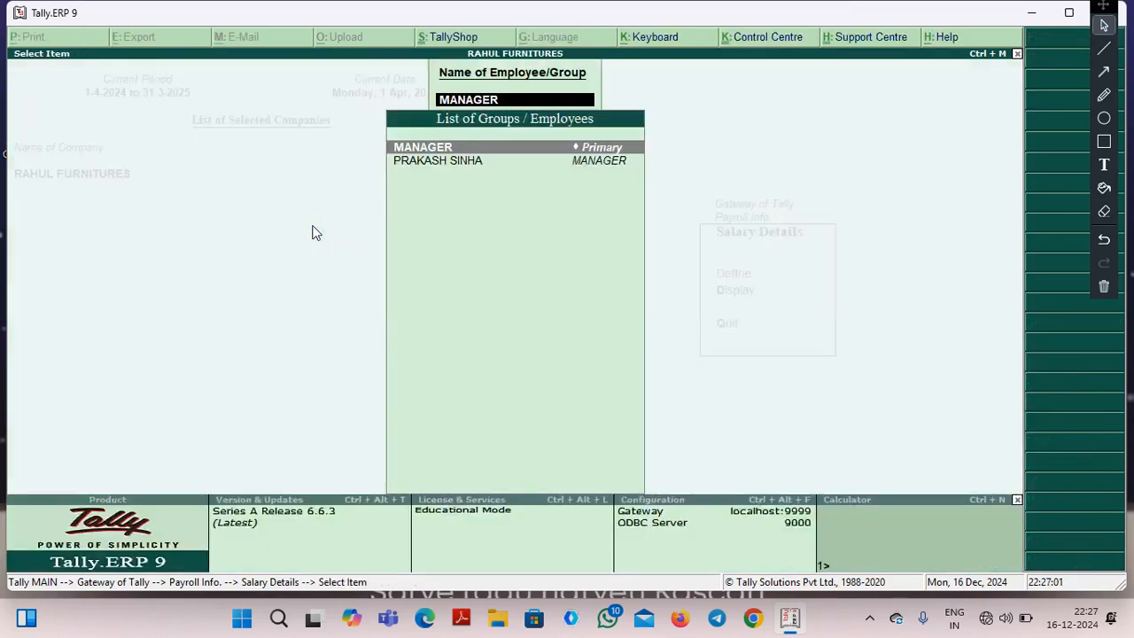
key(Down)
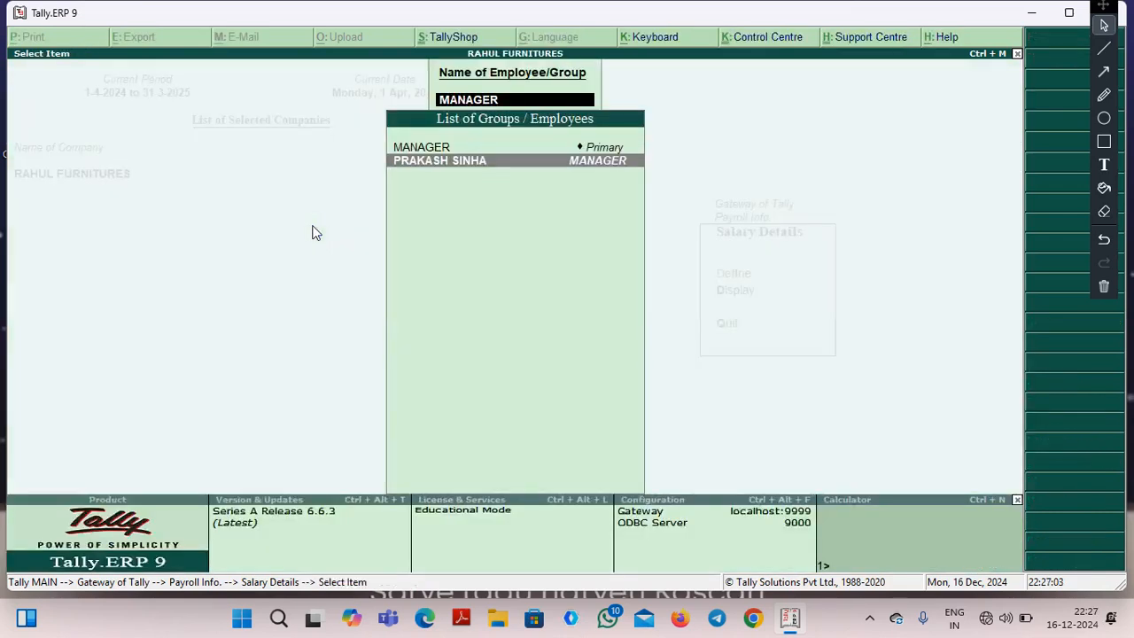
key(Return)
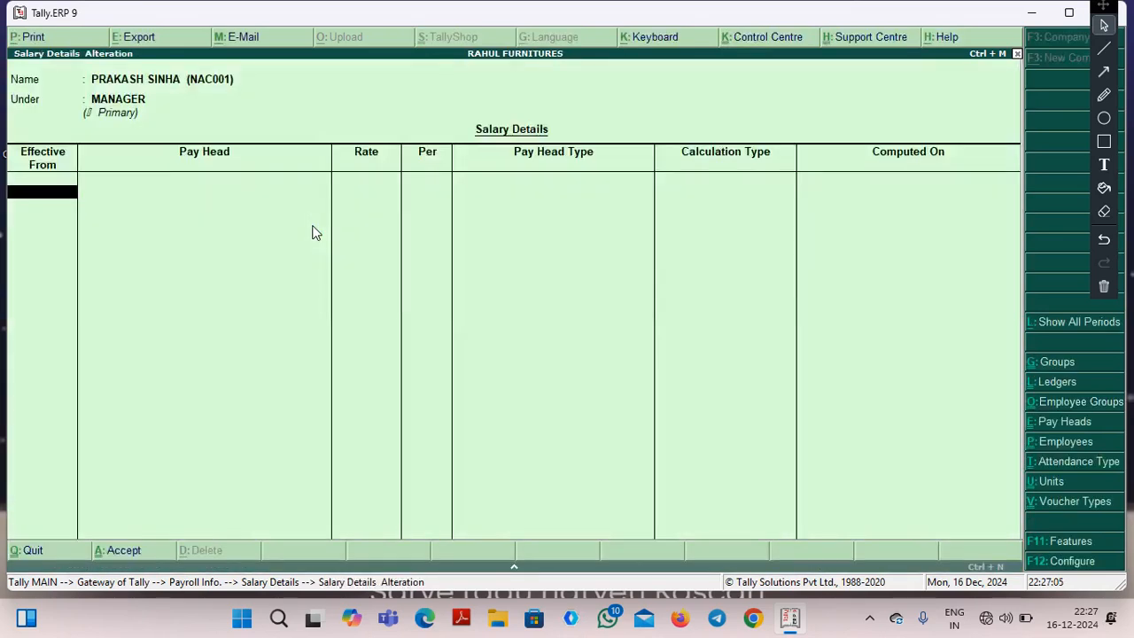
Set the employee's salary details to take effect from 1-4-2024.
text(1)
text(4-2024)
key(BackSpace)
key(BackSpace)
key(BackSpace)
key(BackSpace)
key(BackSpace)
key(BackSpace)
text(4-2024)
key(Return)
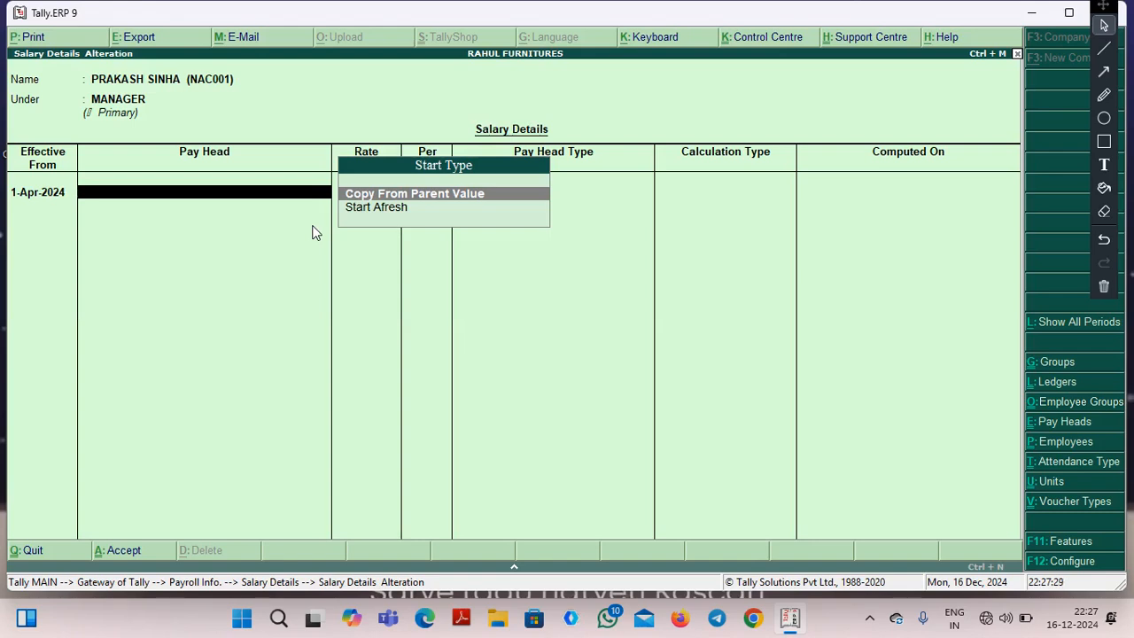
Fill the employee's pay heads using Copy From Parent Value and save the salary details.
key(Down)
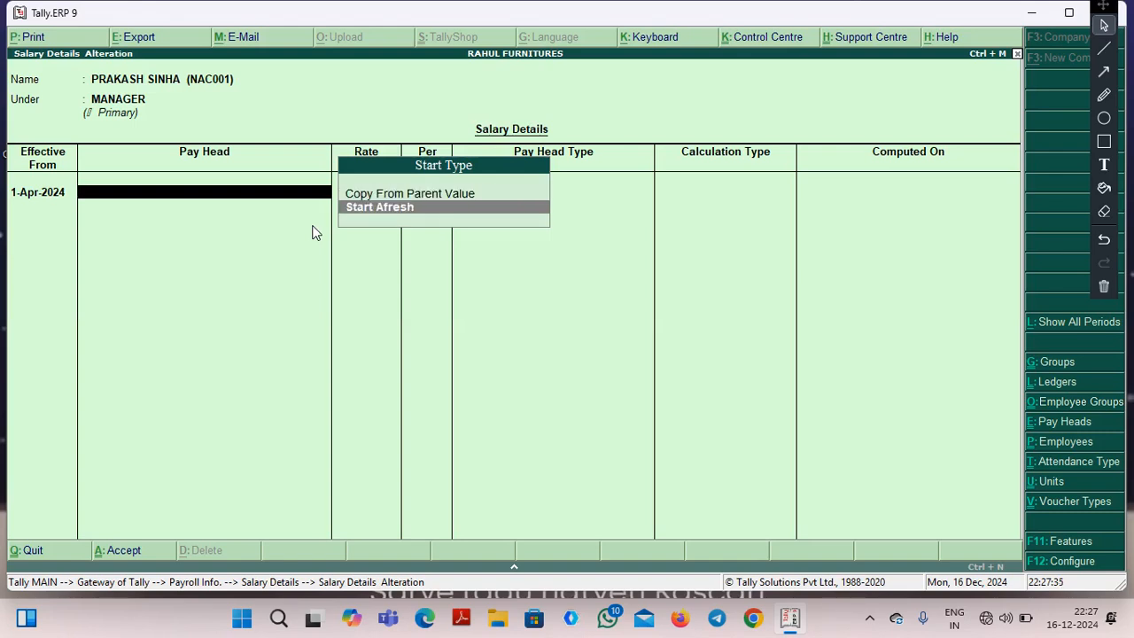
key(Up)
key(Return)
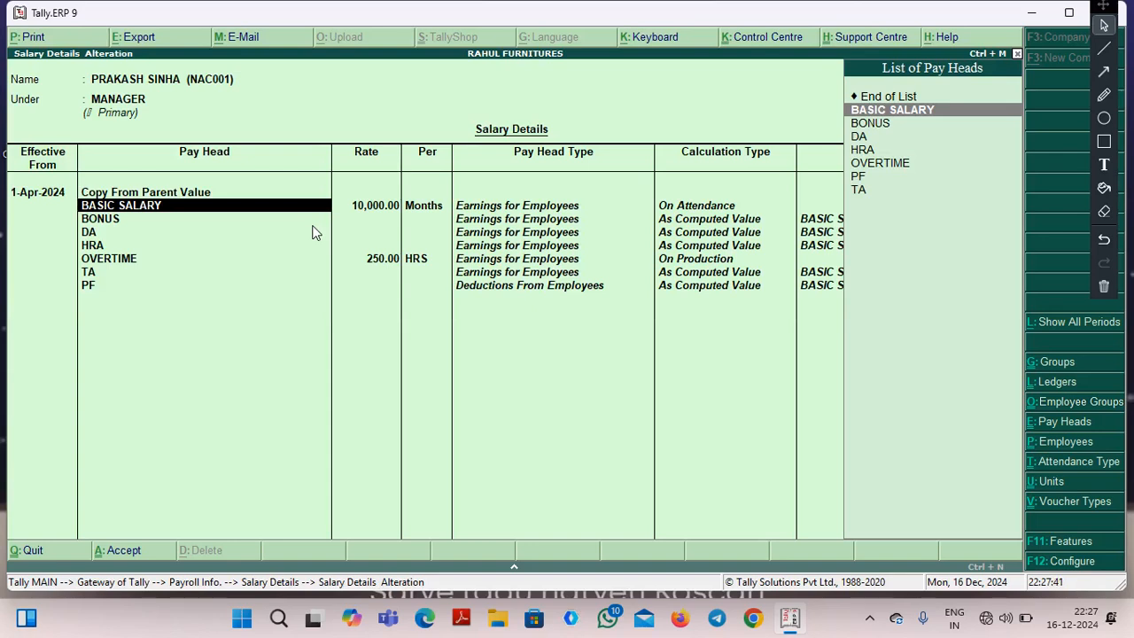
key(Return)
key(Return)
key(Return)
key(Return)
key(Return)
key(Return)
key(Return)
key(Return)
key(Return)
key(Return)
key(Return)
key(Return)
key(Return)
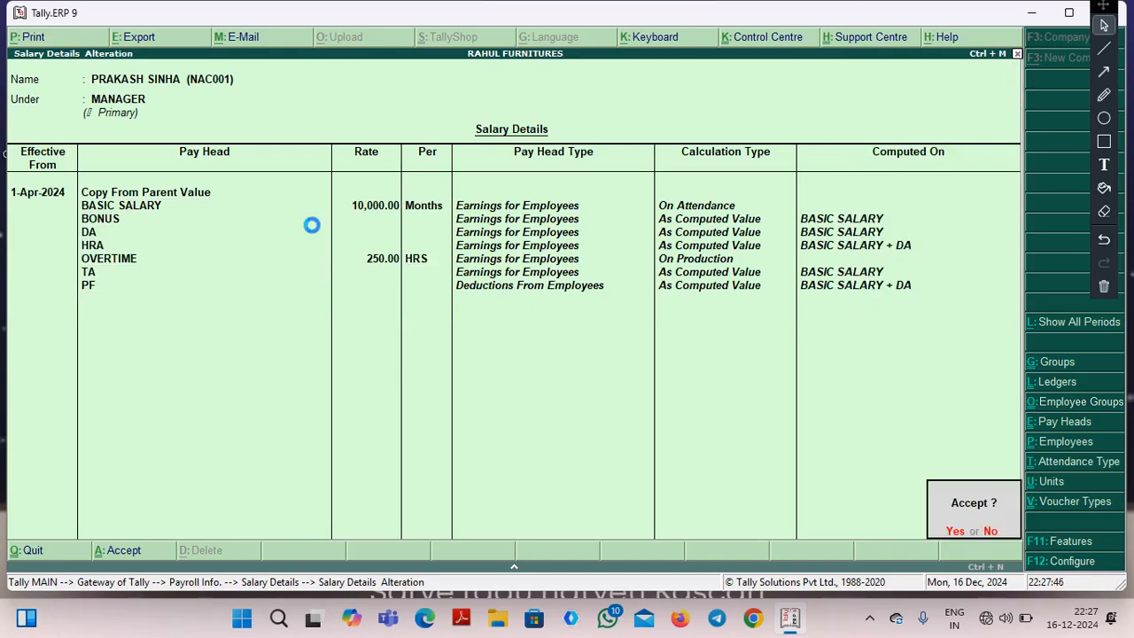
key(Return)
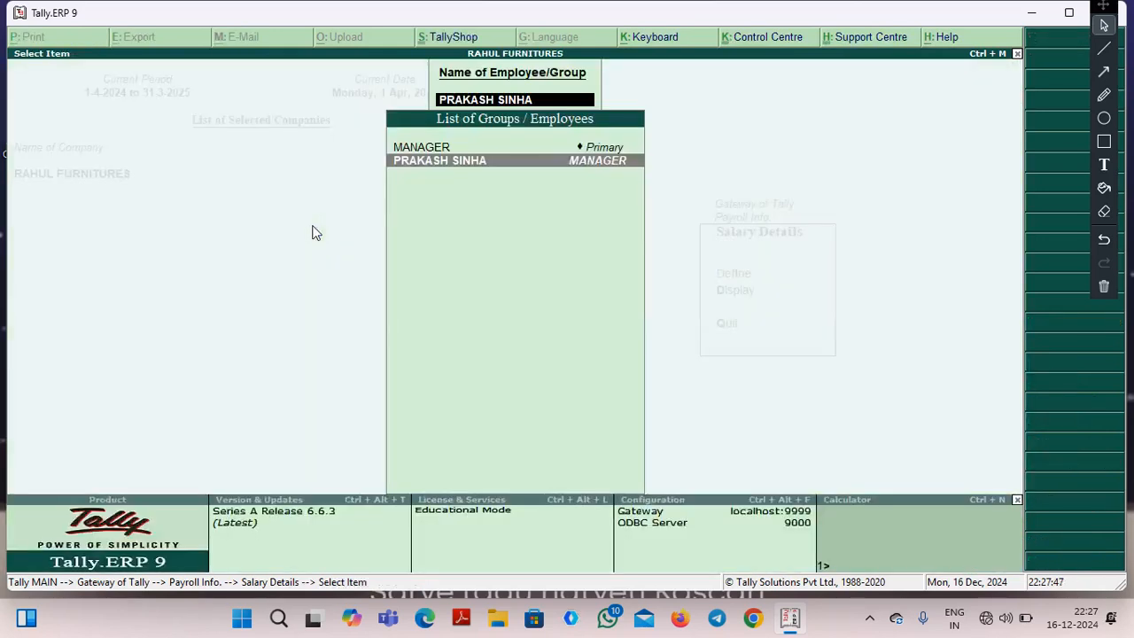
Leave the payroll masters and start a new attendance voucher under Payroll Vouchers.
key(Up)
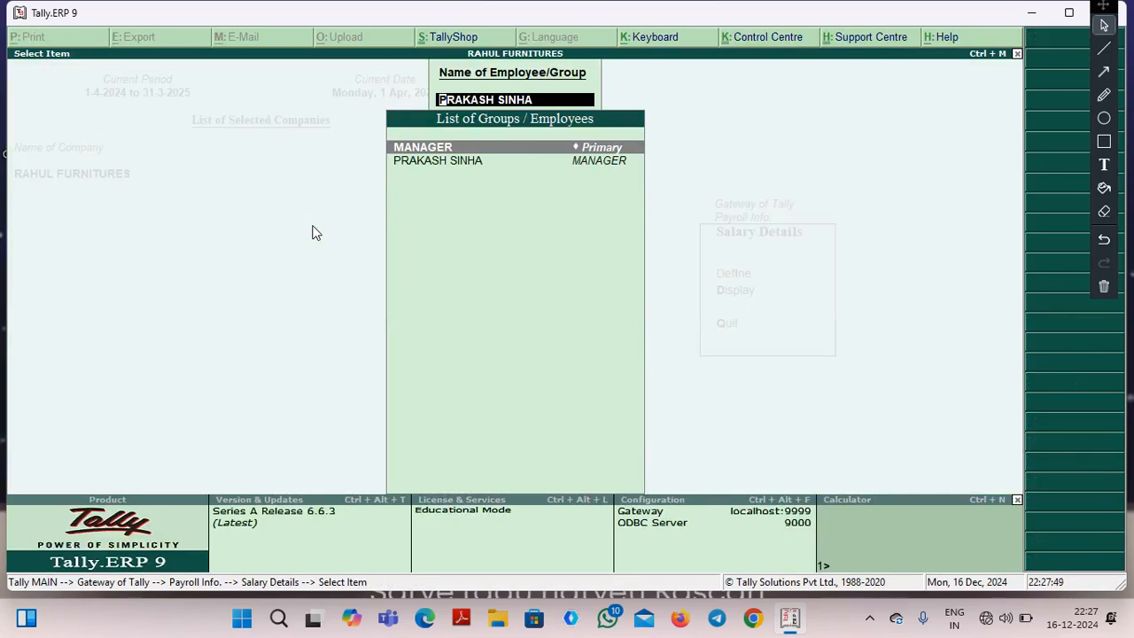
key(Down)
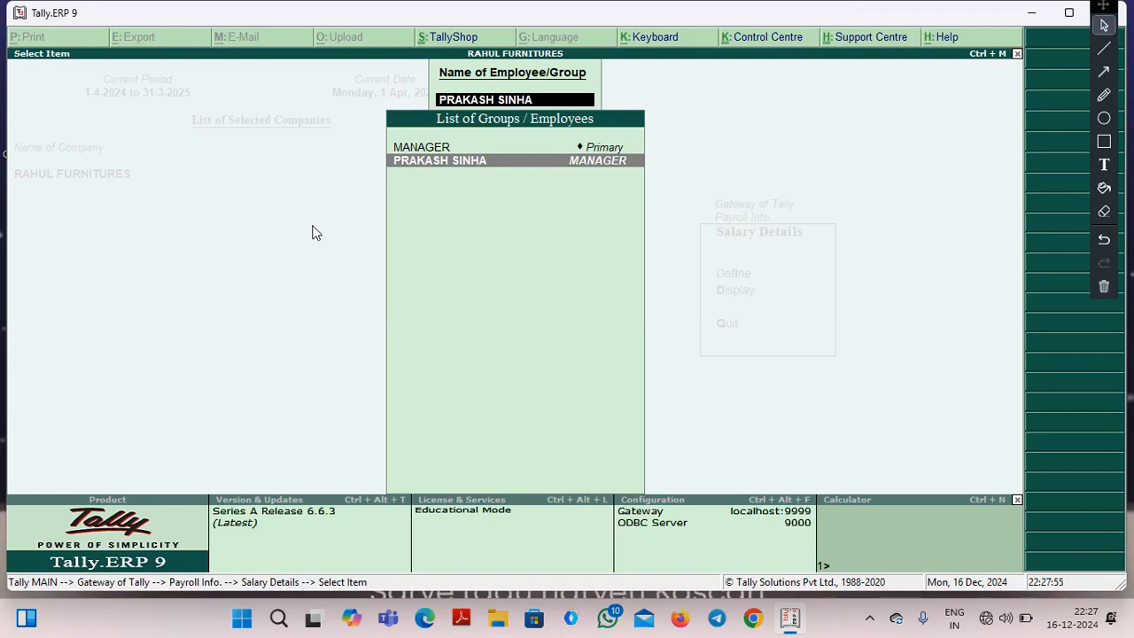
key(Escape)
key(Escape)
key(Escape)
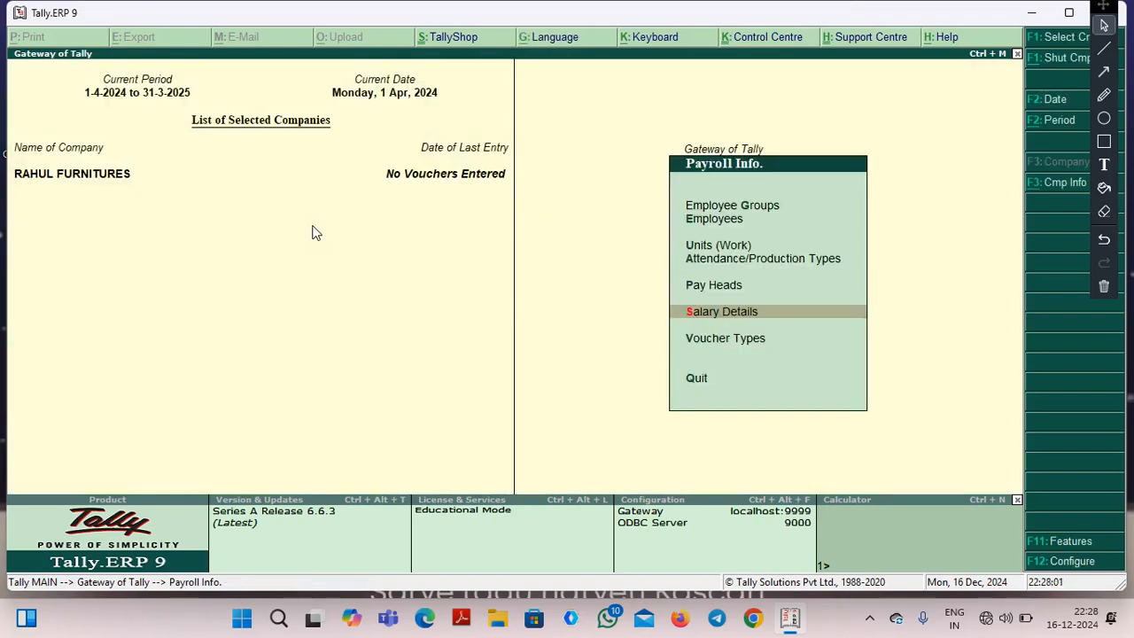
key(Escape)
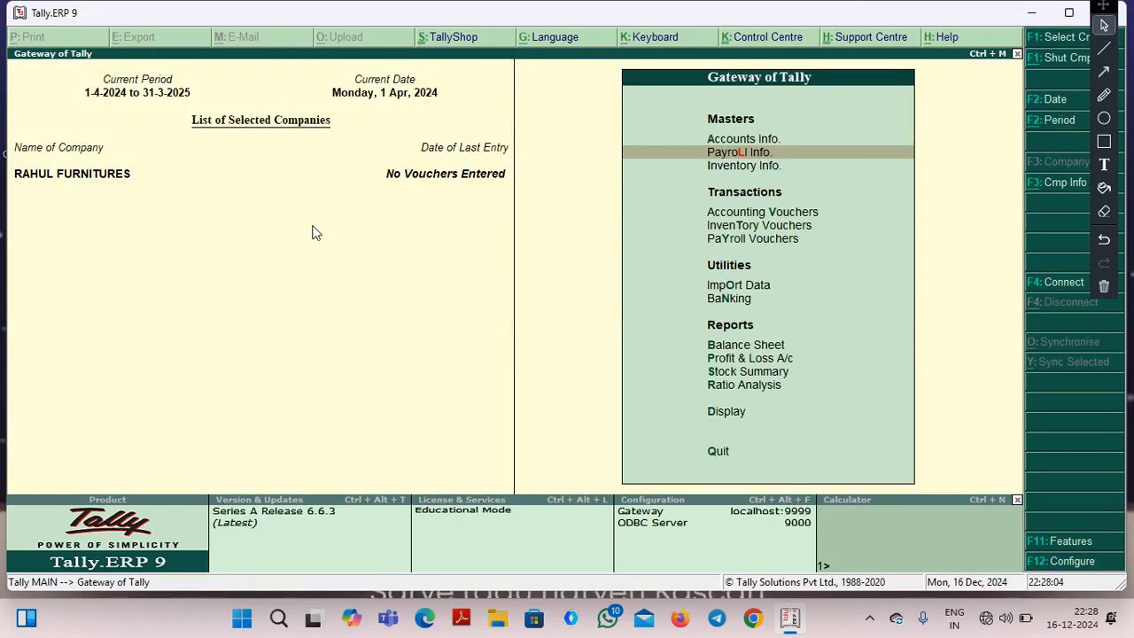
key(Down)
key(Down)
key(Down)
key(Down)
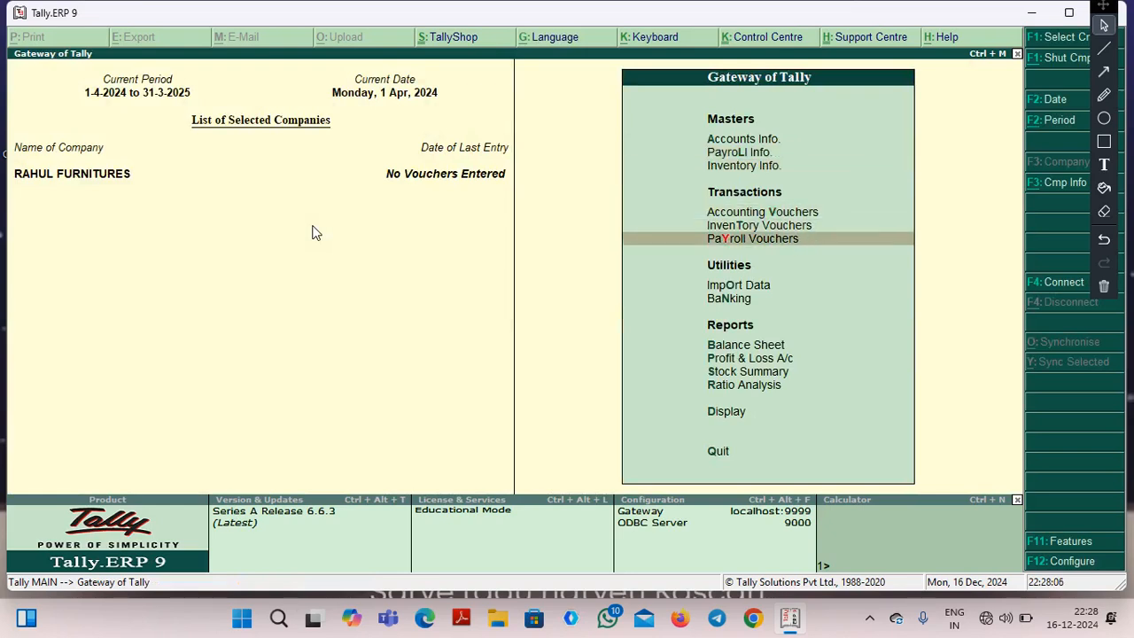
key(Return)
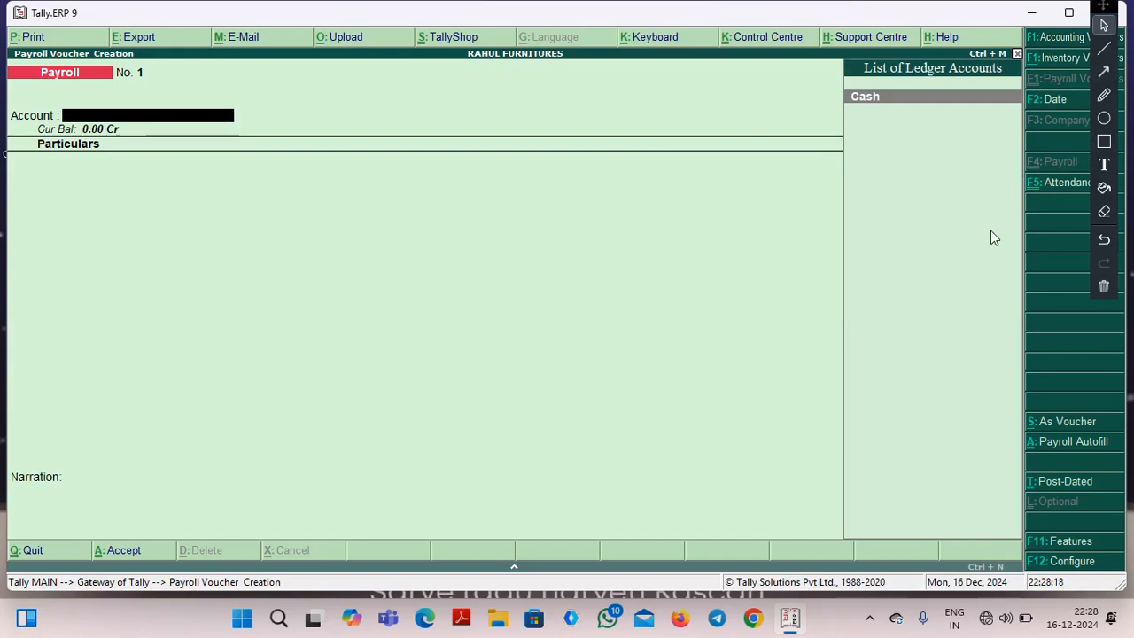
key(ctrl+F5)
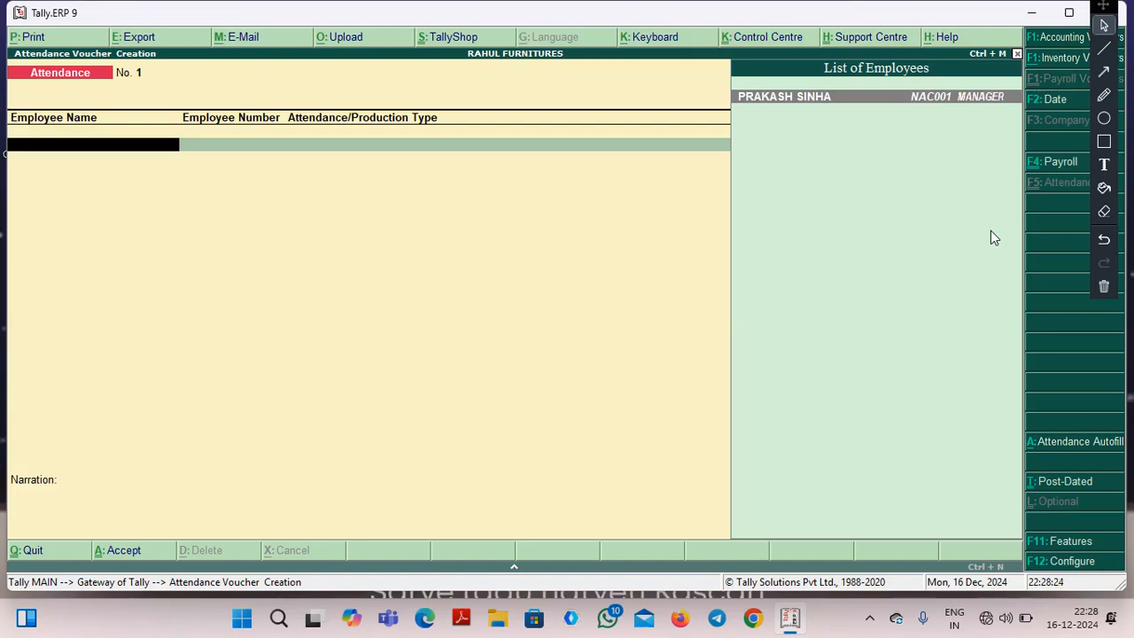
Record 5 days of ABSENT for the employee in the attendance voucher.
key(Return)
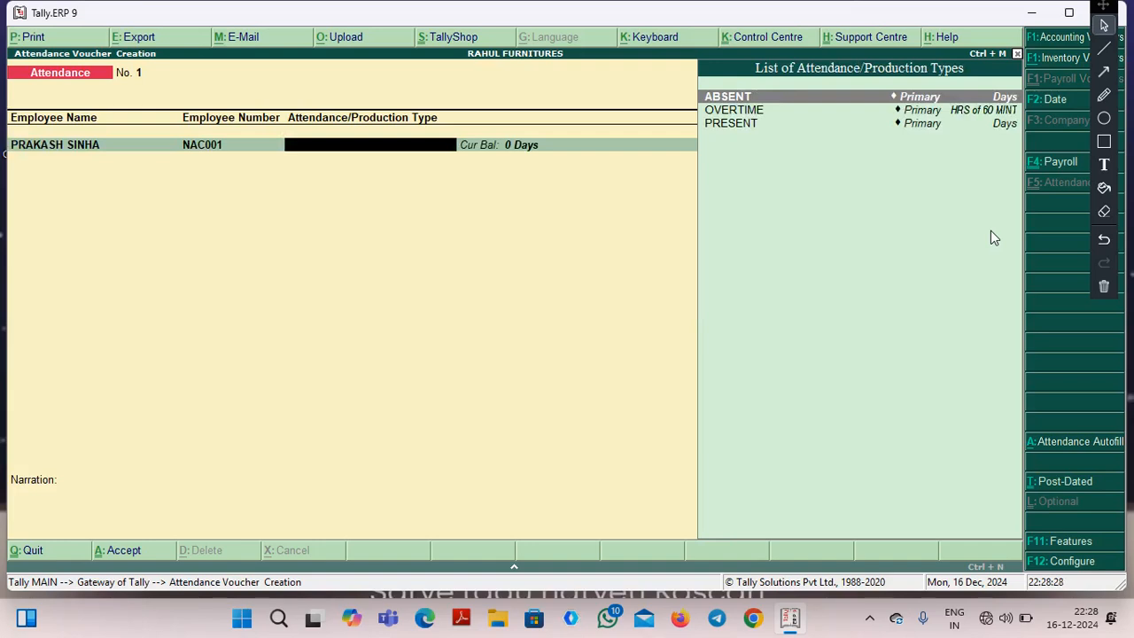
key(Return)
text(5)
key(Return)
Add a PRESENT entry of 25 days for the same employee to the attendance voucher.
key(Down)
key(Return)
key(Down)
key(Down)
key(Return)
text(3)
key(BackSpace)
text(25)
key(Return)
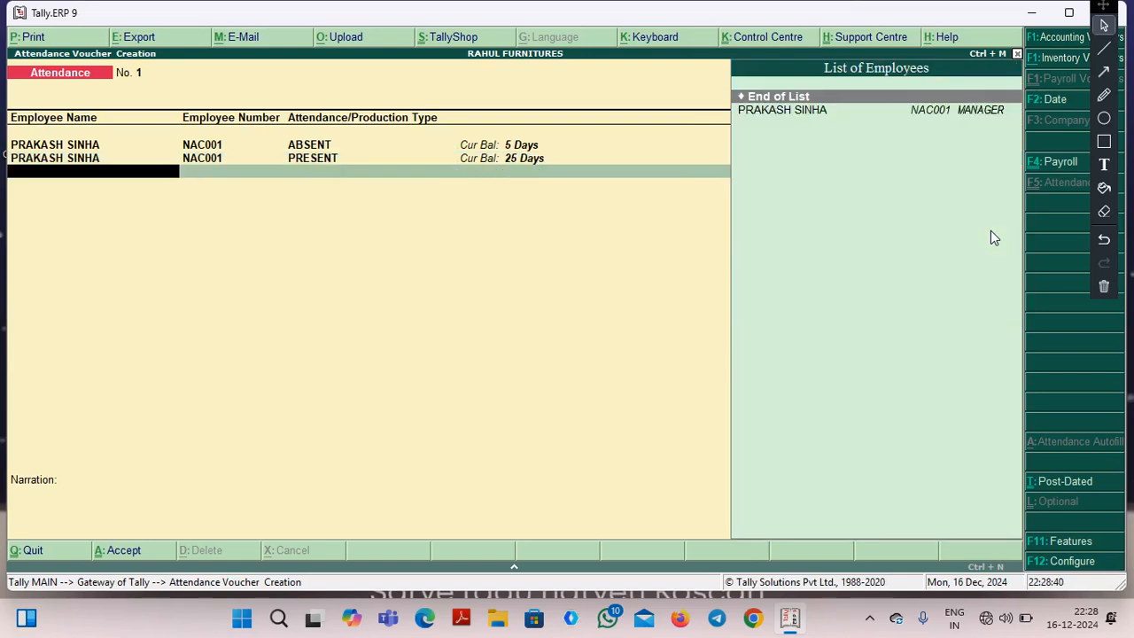
Add an OVERTIME entry of 10 HRS for the employee and save the attendance voucher.
key(Down)
key(Return)
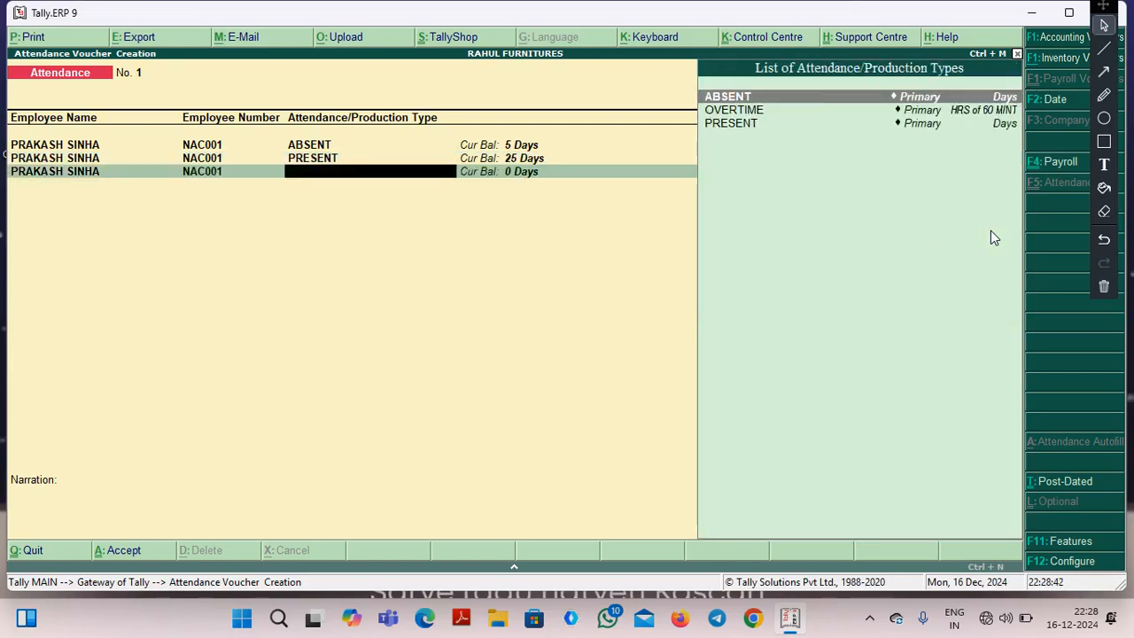
key(Down)
key(Return)
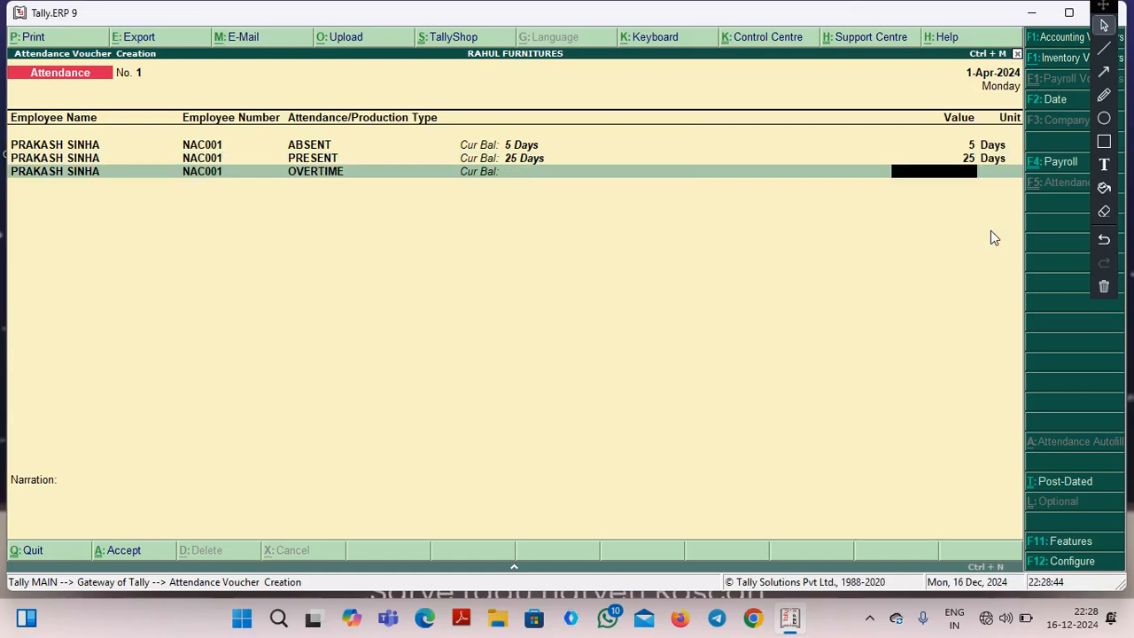
text(10)
key(Return)
key(Return)
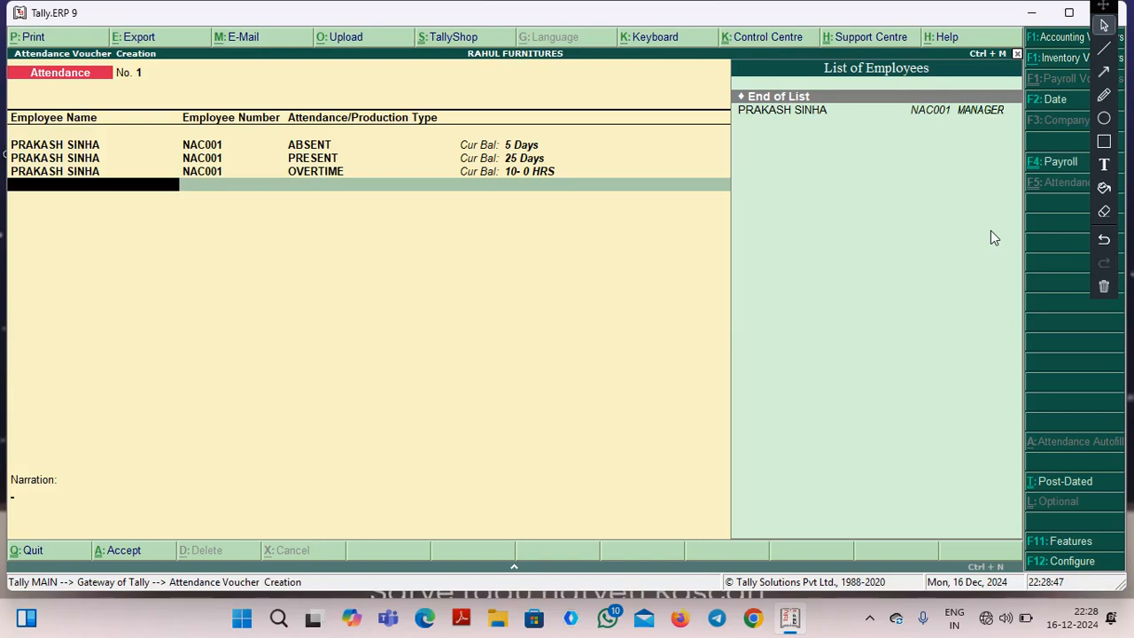
key(Return)
key(Return)
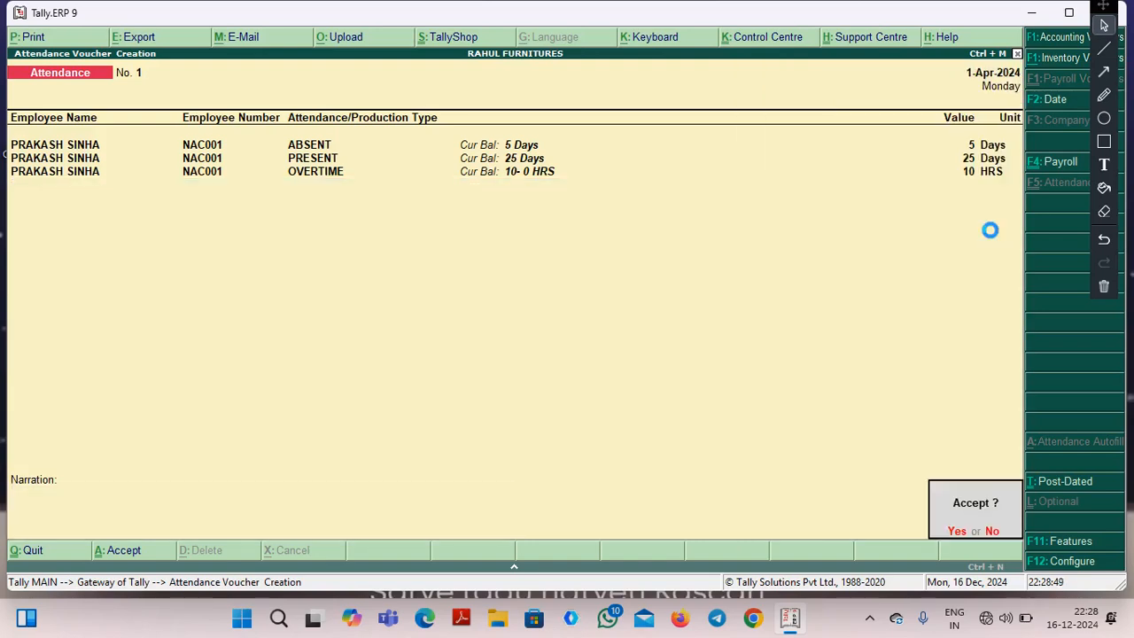
key(Return)
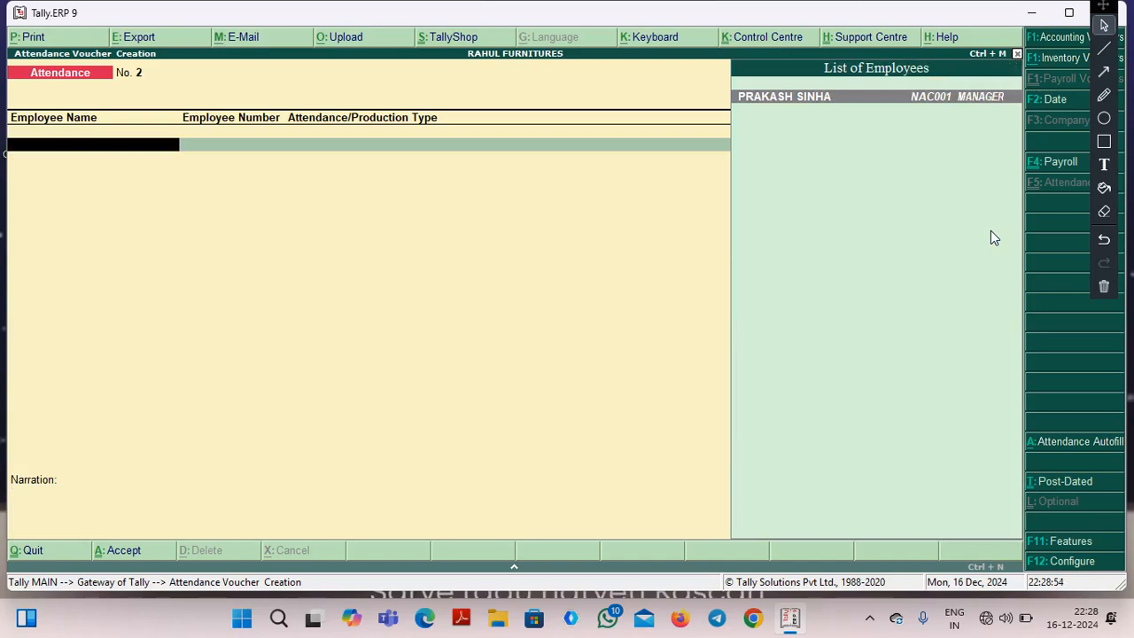
Start Payroll Autofill in a new payroll voucher, processing Salary from 1-4-2024 to 1-5-2024.
key(F4)
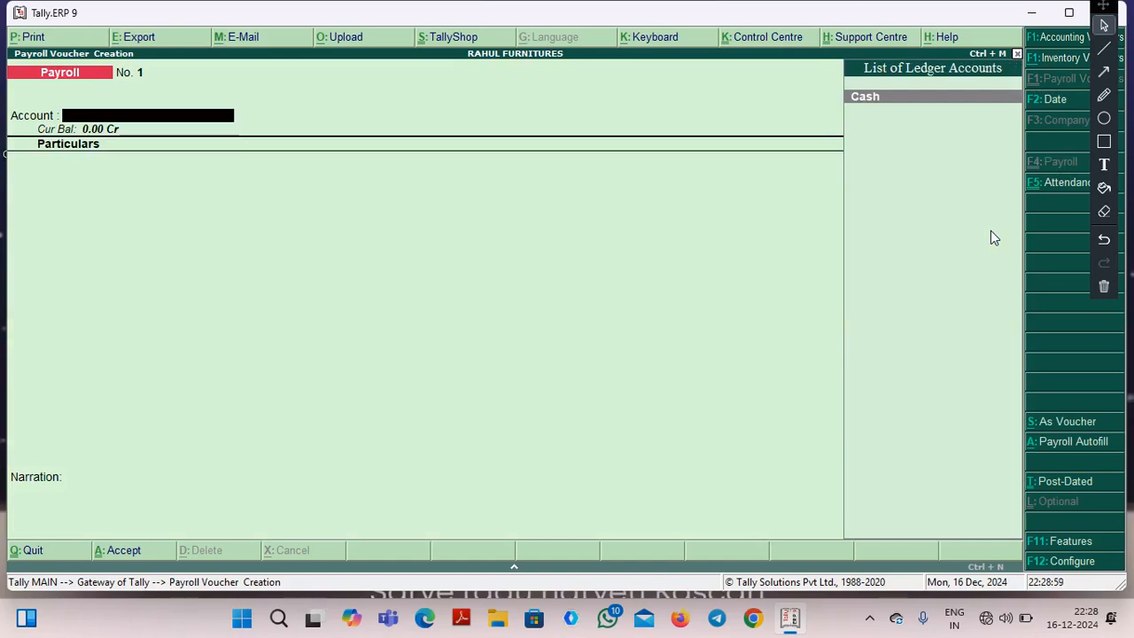
key(alt+a)
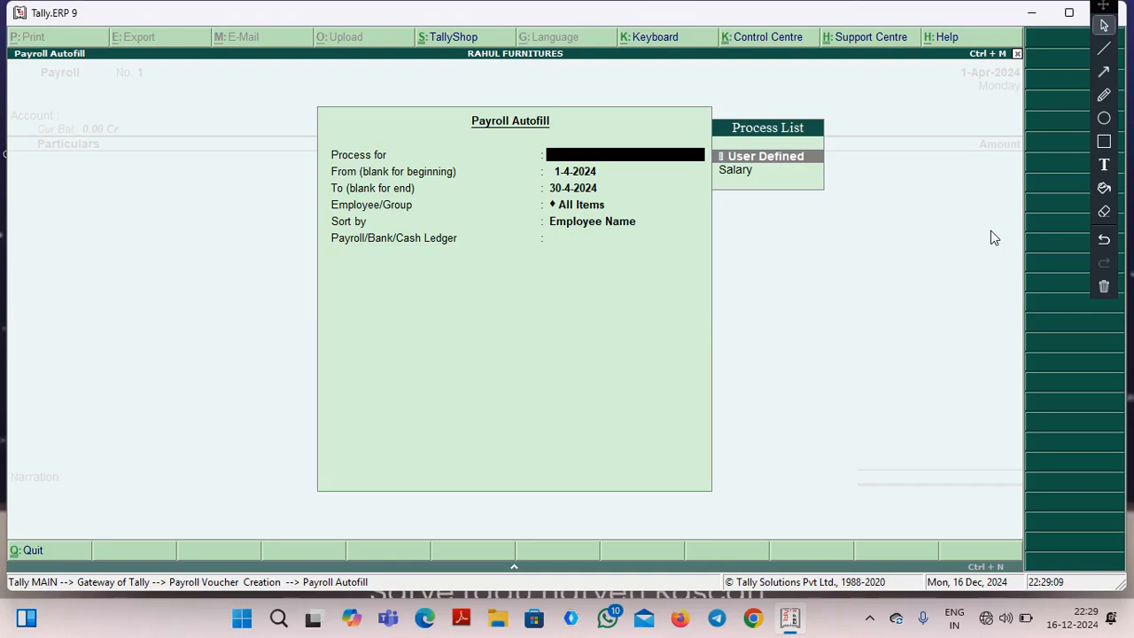
key(Down)
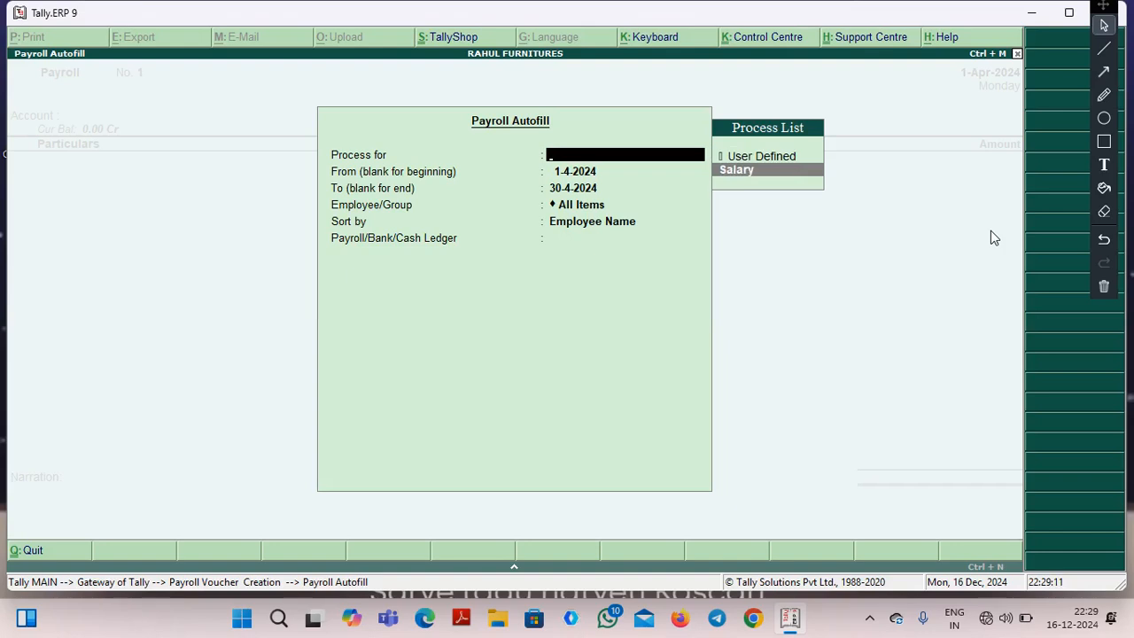
key(Return)
key(Return)
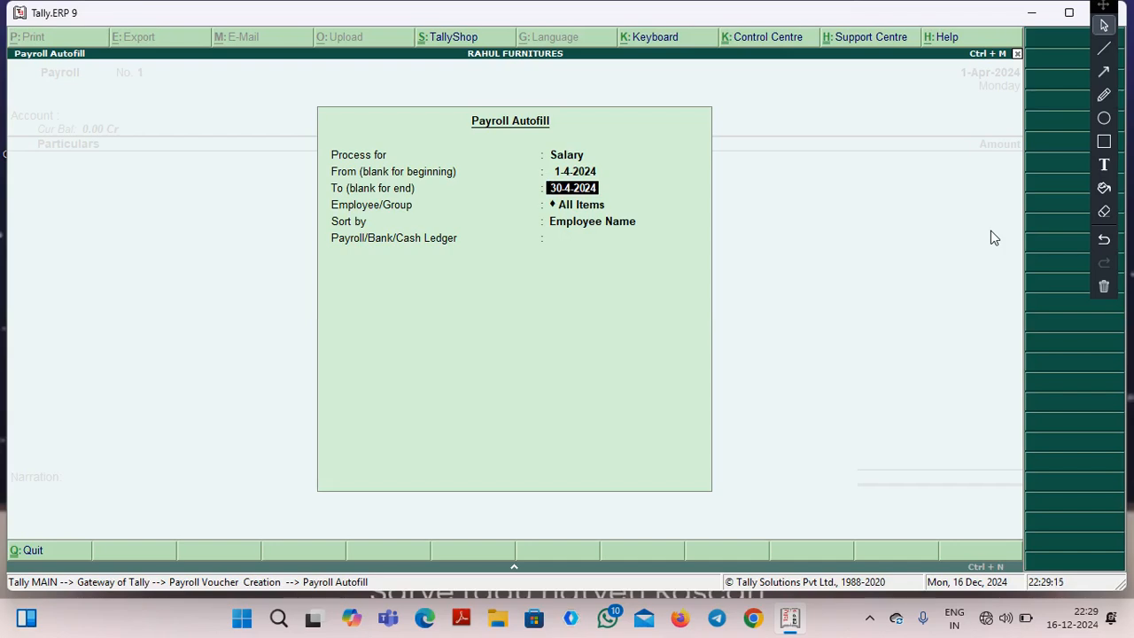
text(1-5-2024)
key(Return)
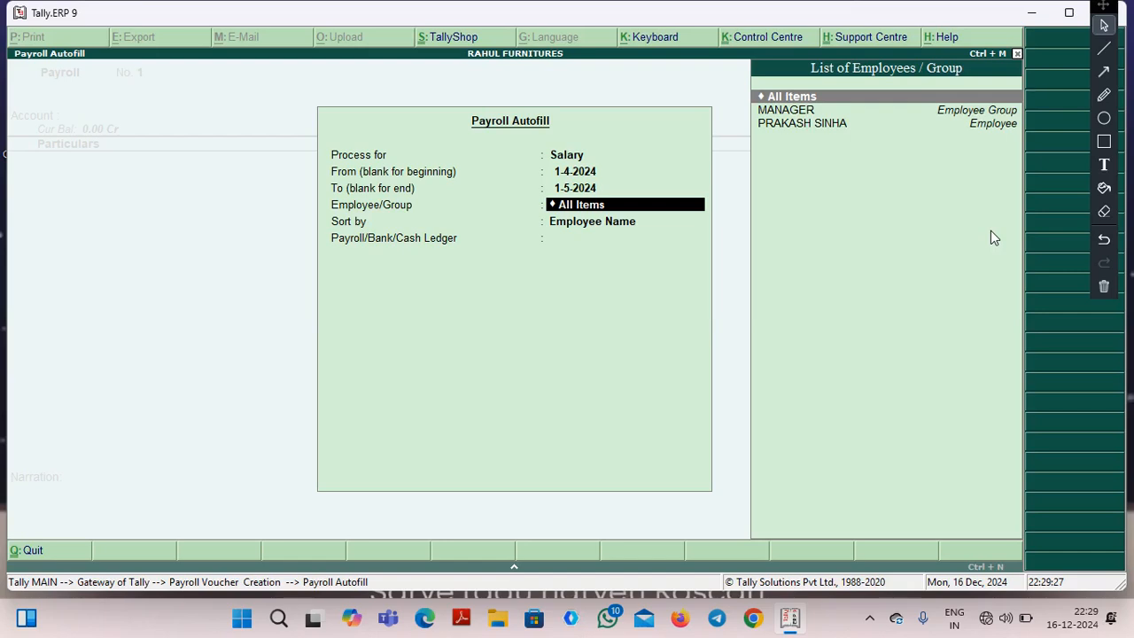
Autofill the payroll voucher for the single employee, sorted by Employee Name, with Cash as the ledger.
key(Down)
key(Down)
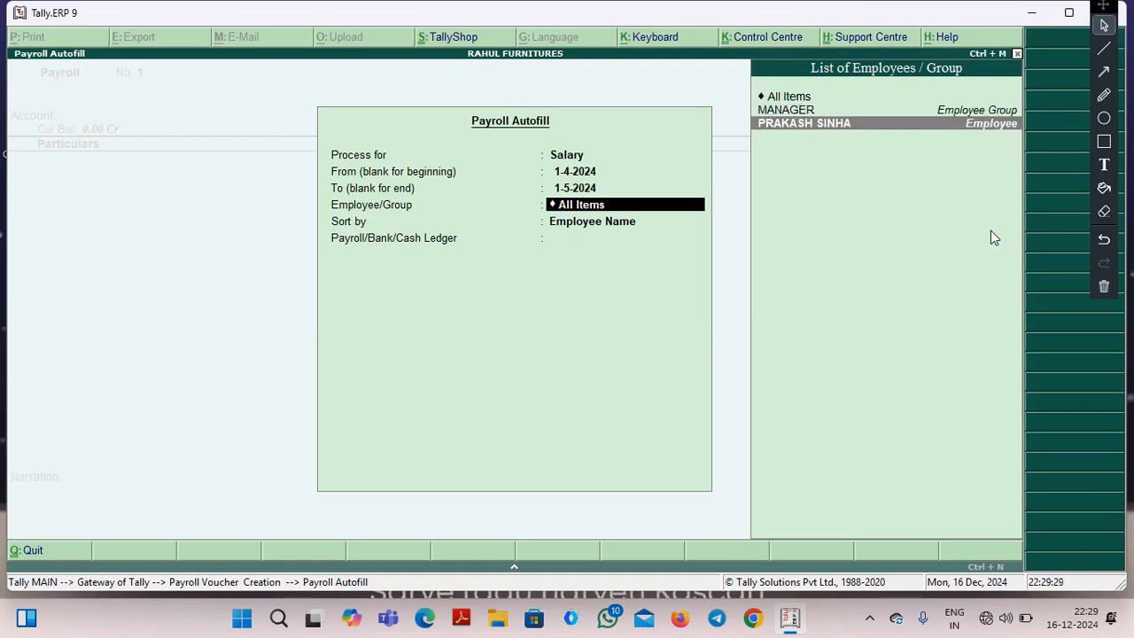
key(Return)
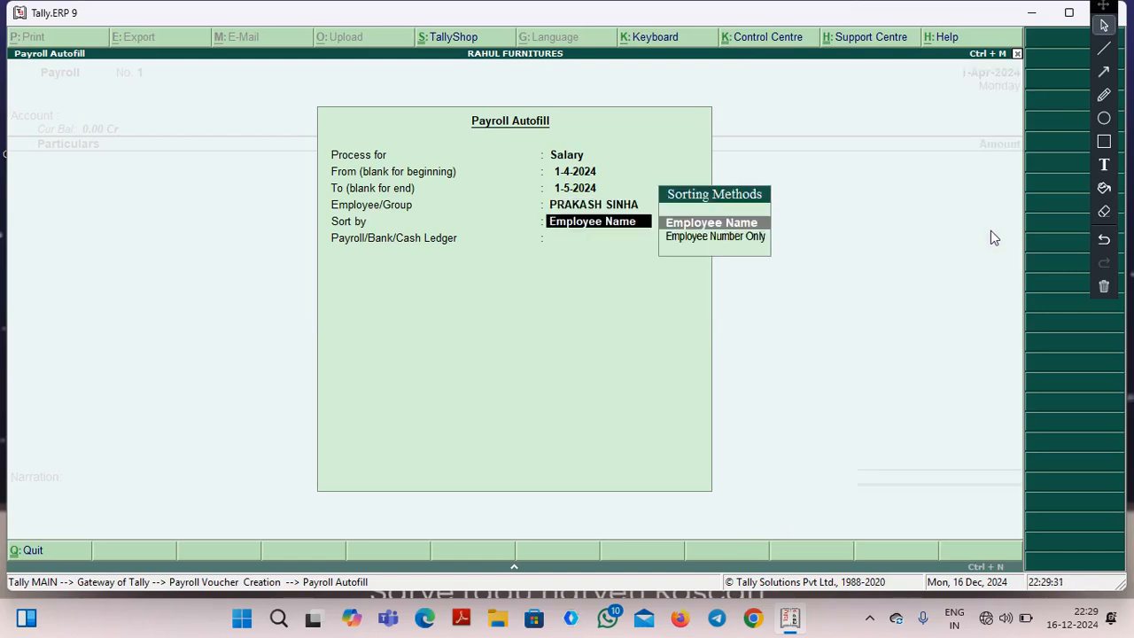
key(Return)
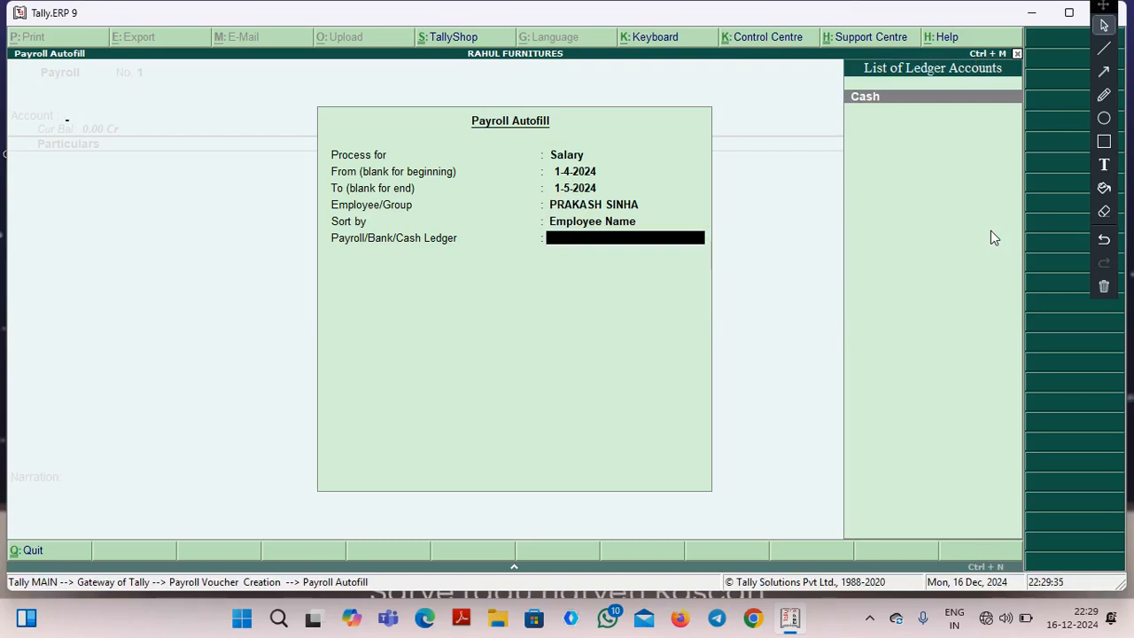
key(Return)
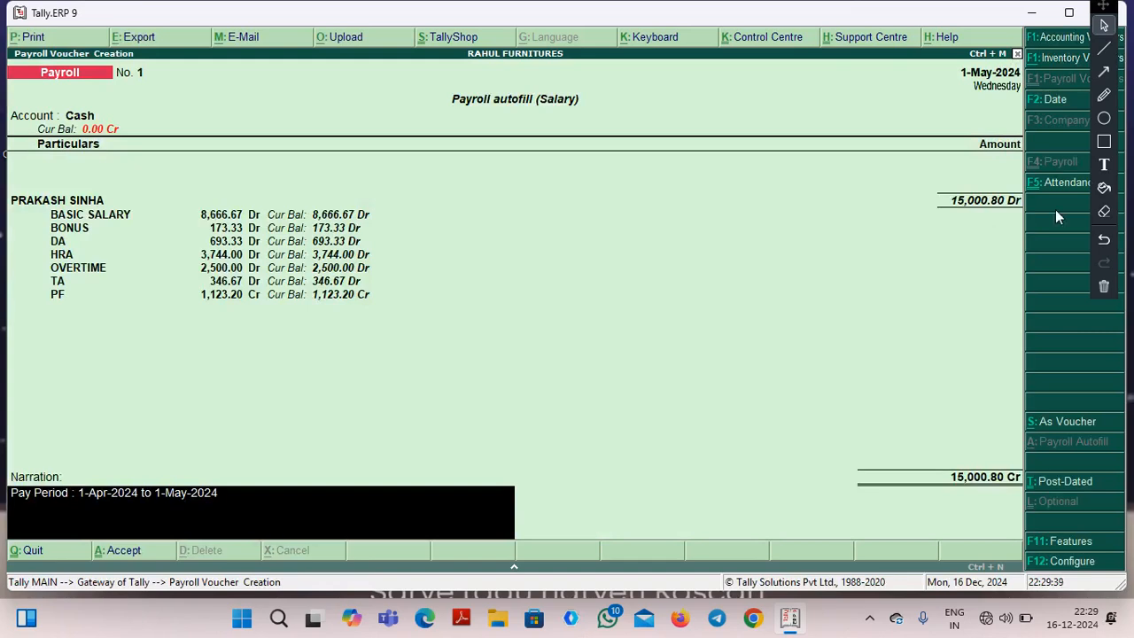
Outline the pay head amounts with a red rectangle and mark the BASIC SALARY amounts with a freehand pencil line.
click(1104, 142)
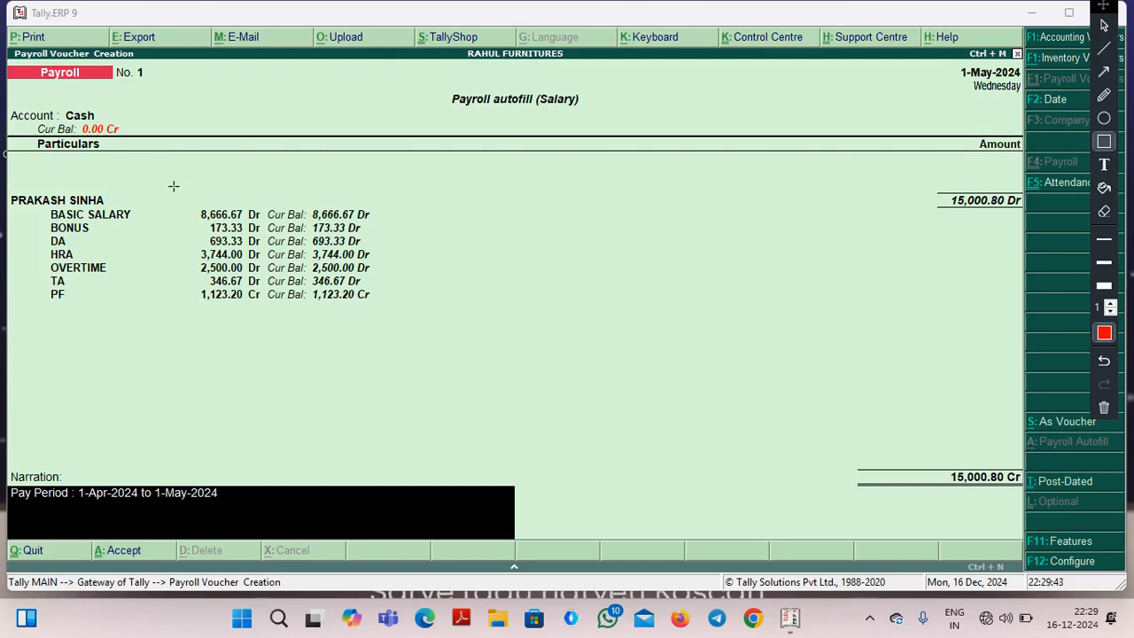
mouse_move(174, 186)
mouse_down()
mouse_move(201, 238)
mouse_move(276, 298)
mouse_move(435, 319)
mouse_up()
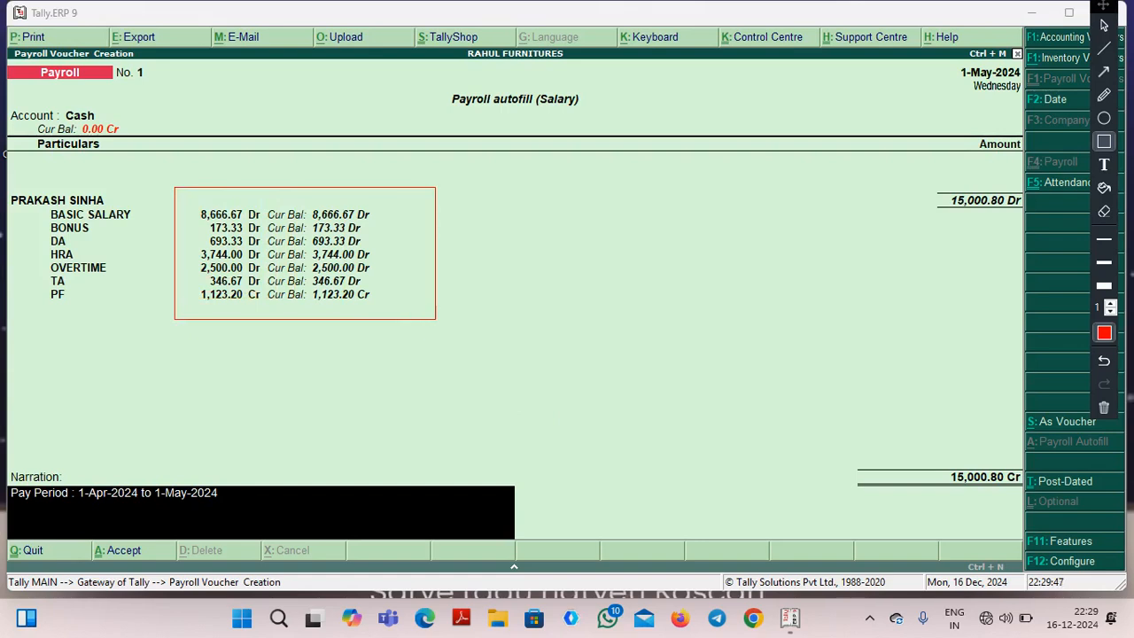
click(1104, 95)
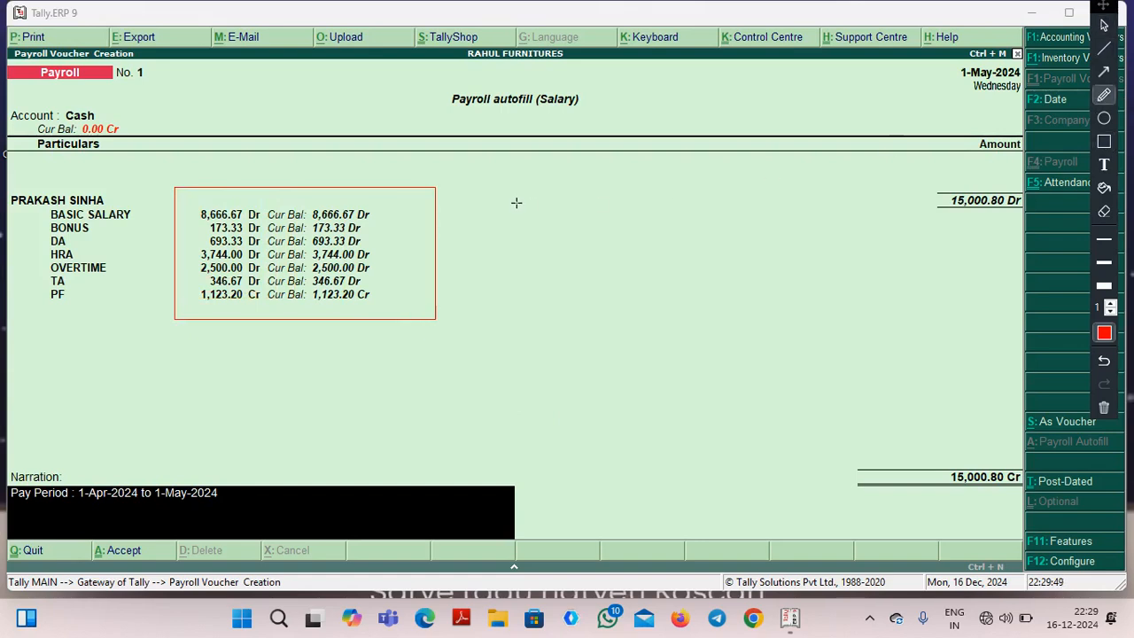
drag(195, 214, 364, 215)
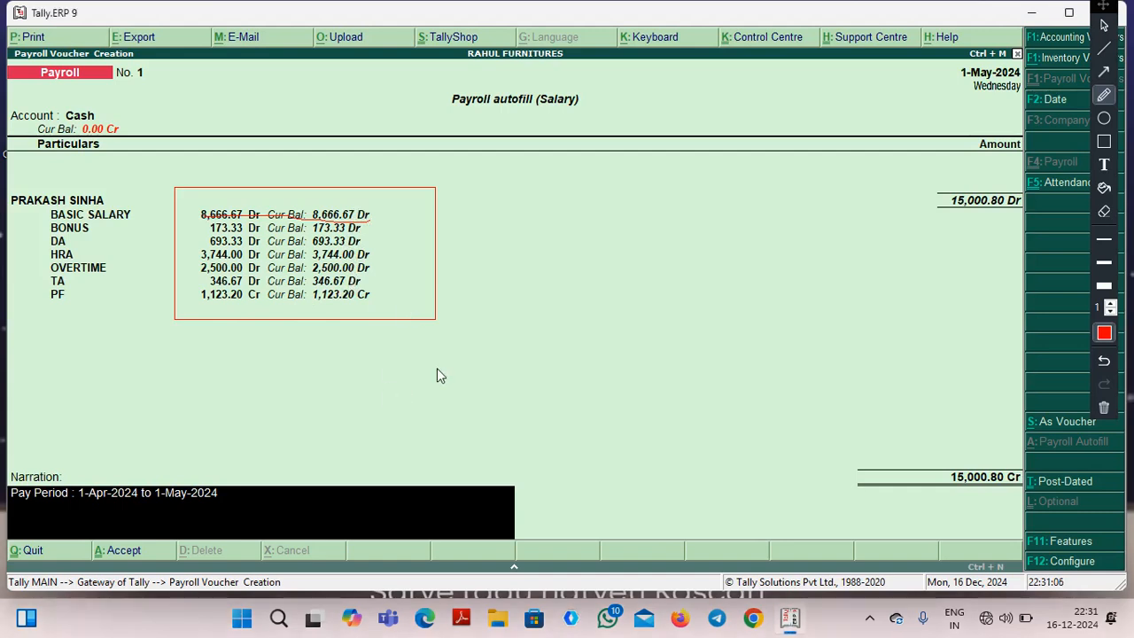
Accept and save the autofilled salary payroll voucher, and clear all the red annotations drawn on the screen.
key(Return)
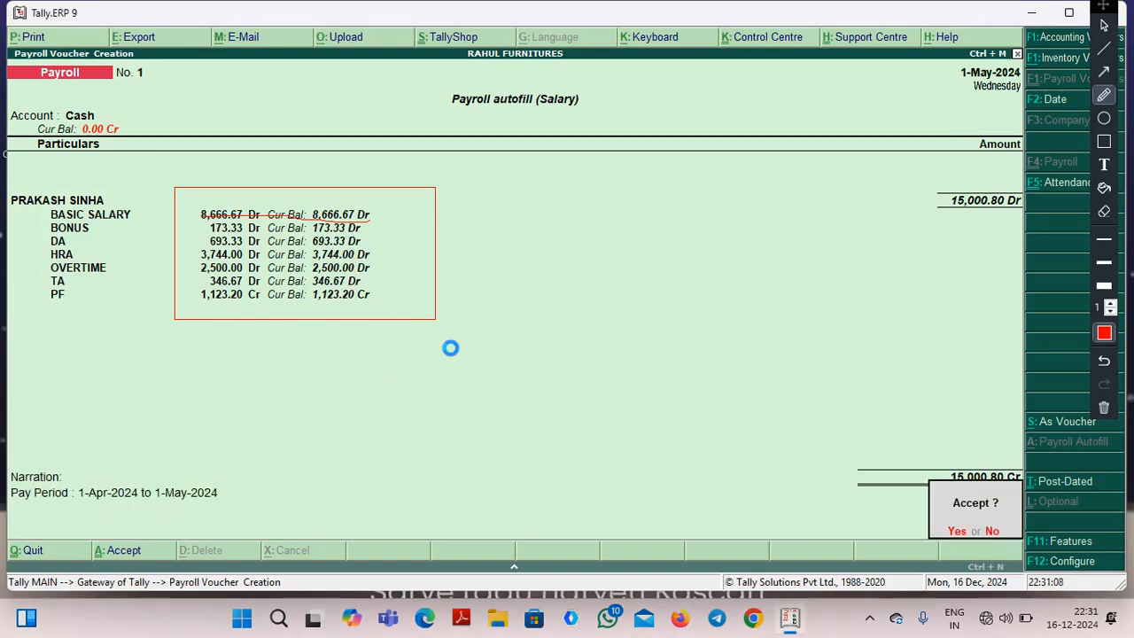
key(Return)
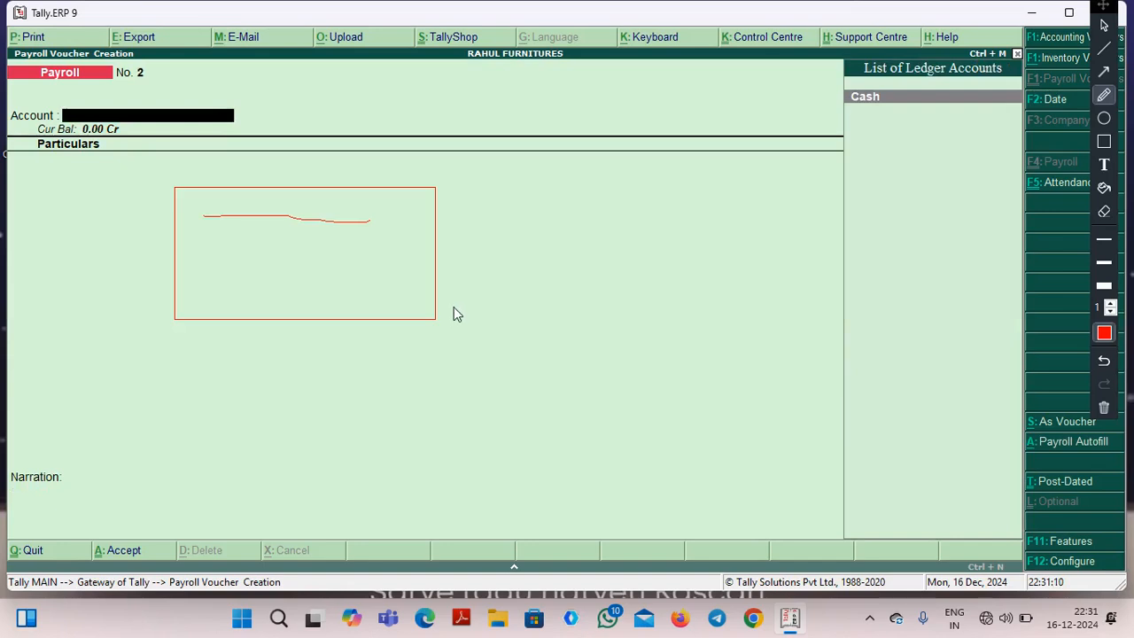
click(1104, 407)
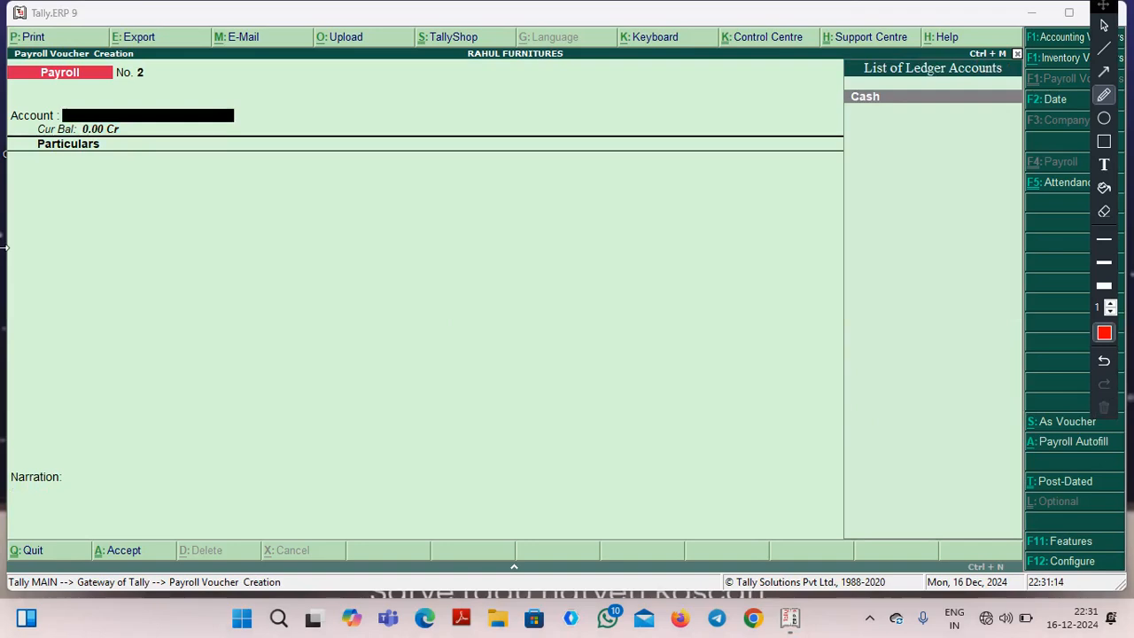
Quit the new, unsaved payroll voucher and return to the Gateway of Tally.
click(257, 174)
key(Return)
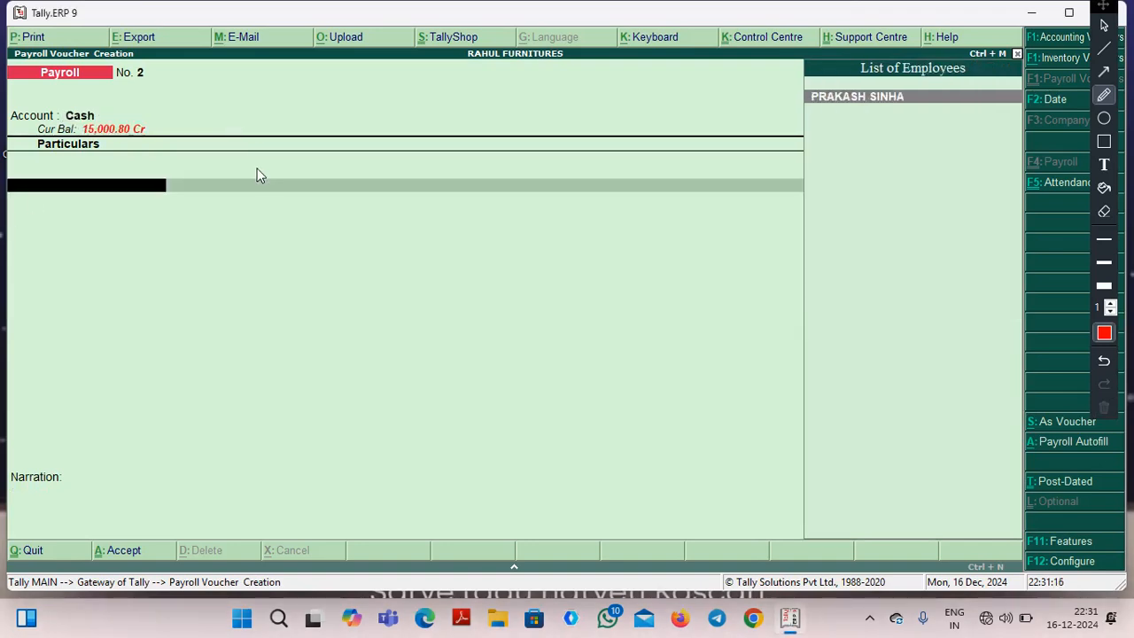
key(Escape)
key(Return)
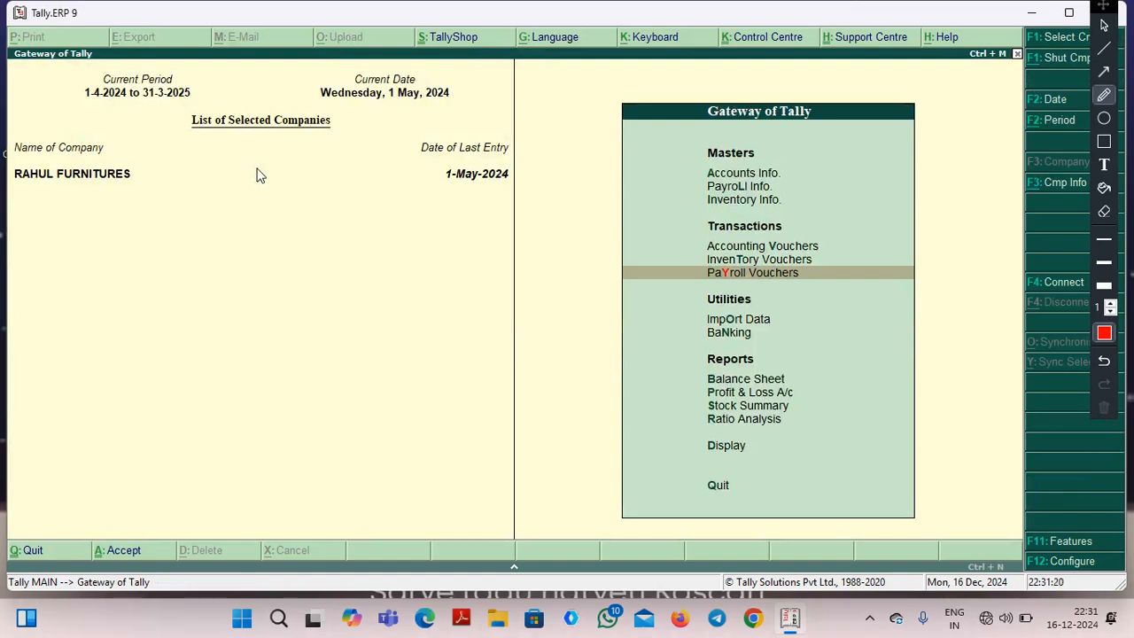
Open the Statements of Payroll among the company's payroll reports.
key(Down)
key(Down)
key(Down)
key(Down)
key(Down)
key(Down)
key(Down)
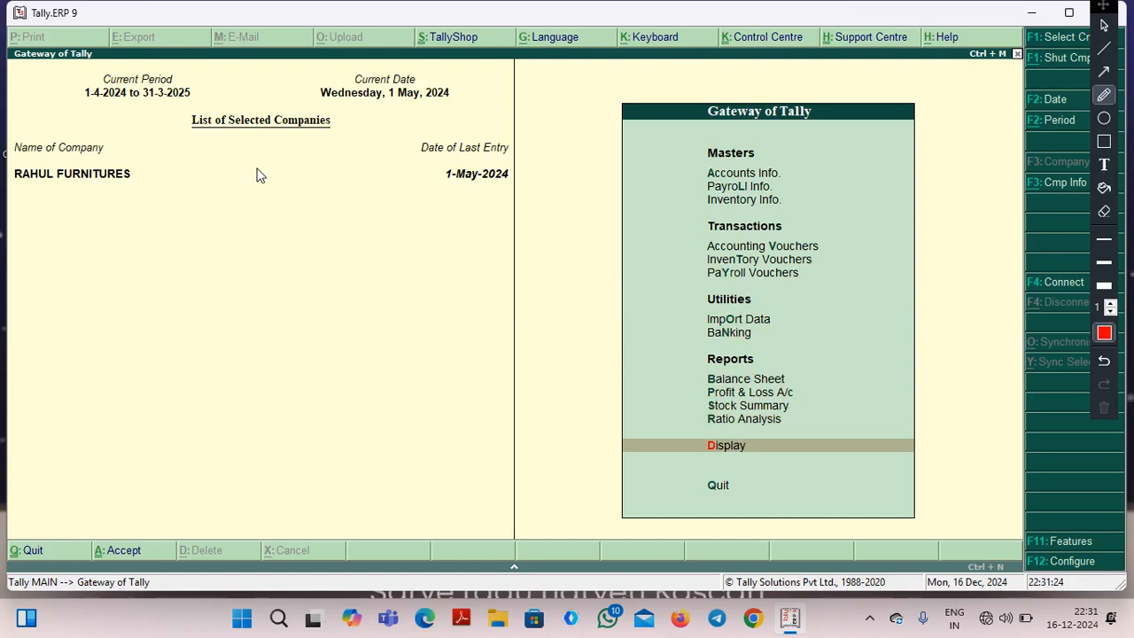
key(Return)
key(Down)
key(Down)
key(Down)
key(Down)
key(Down)
key(Down)
key(Down)
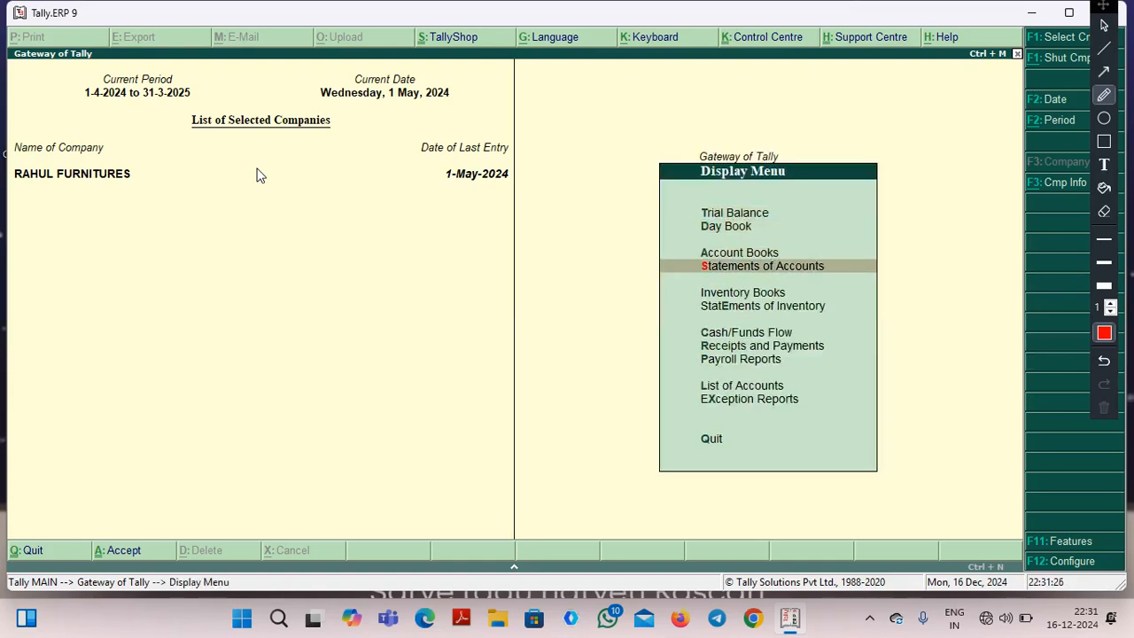
key(Down)
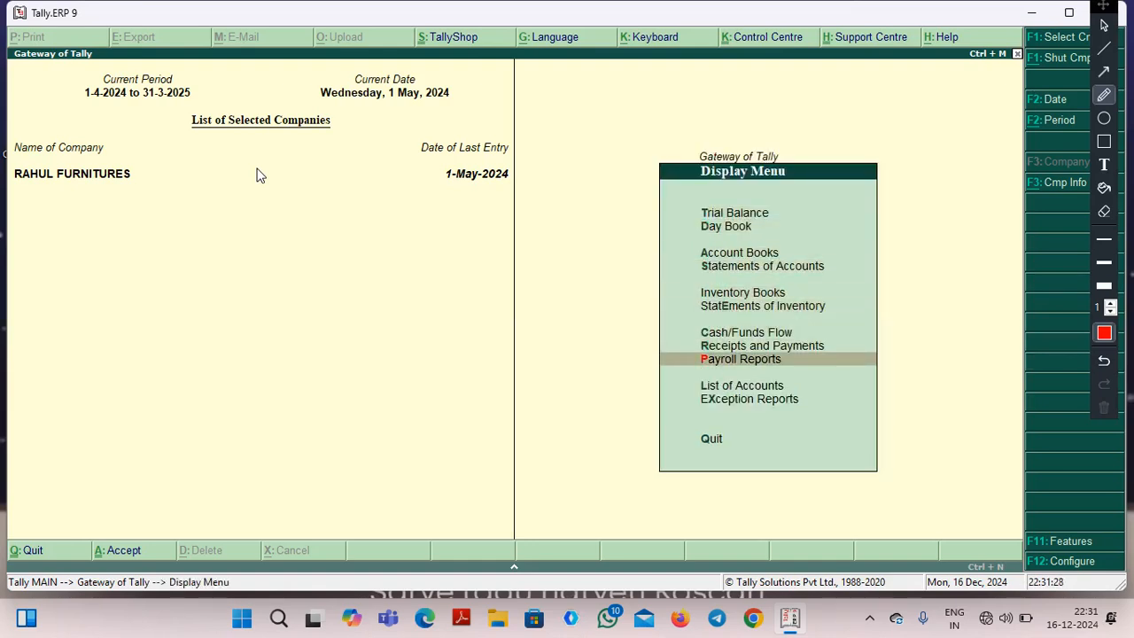
key(Return)
Display the Single Pay Slip for the employee in the MANAGER group.
key(Return)
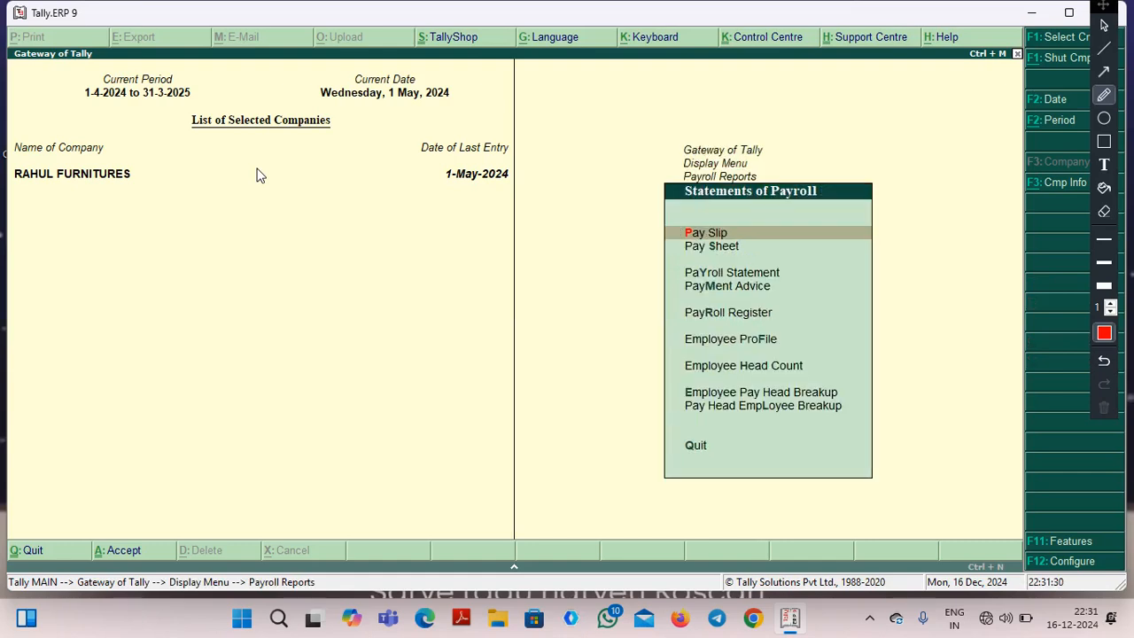
key(Return)
key(Return)
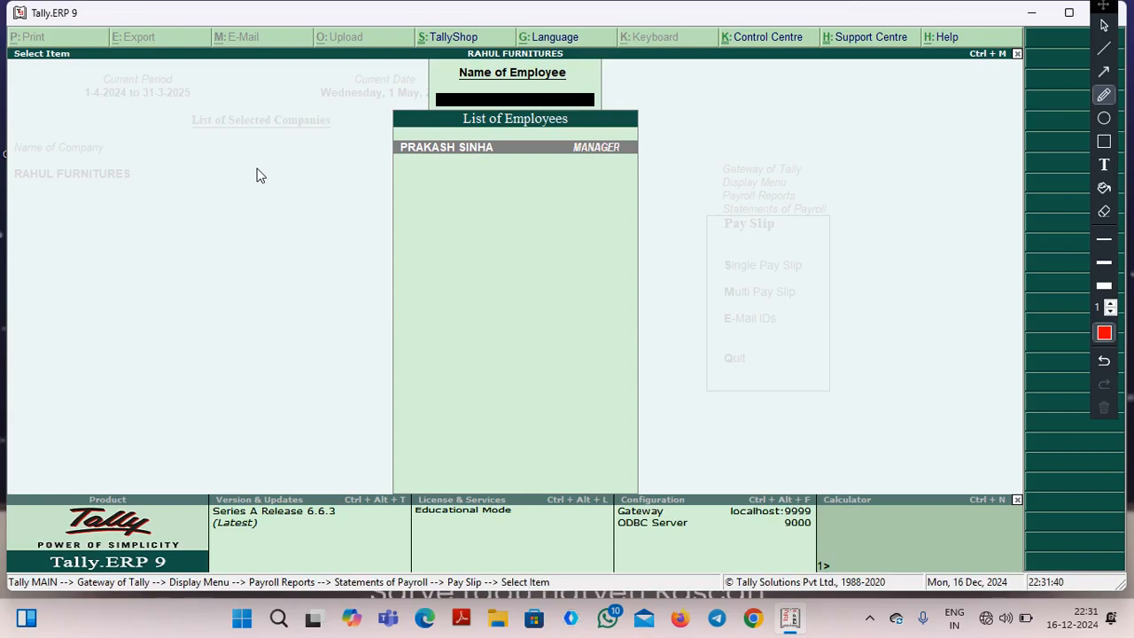
key(Return)
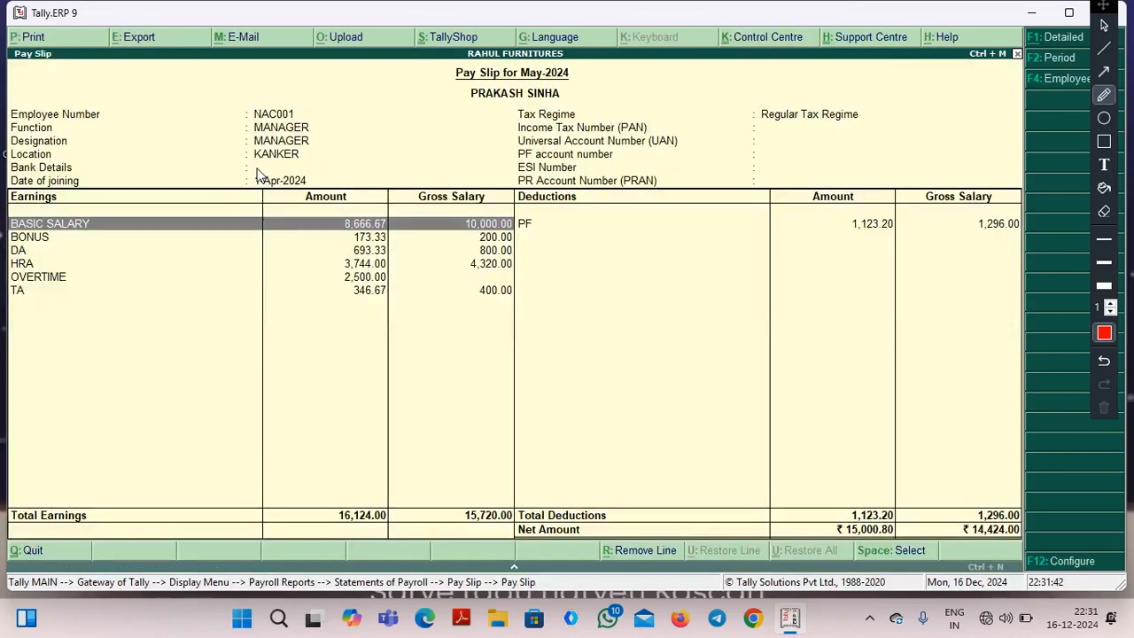